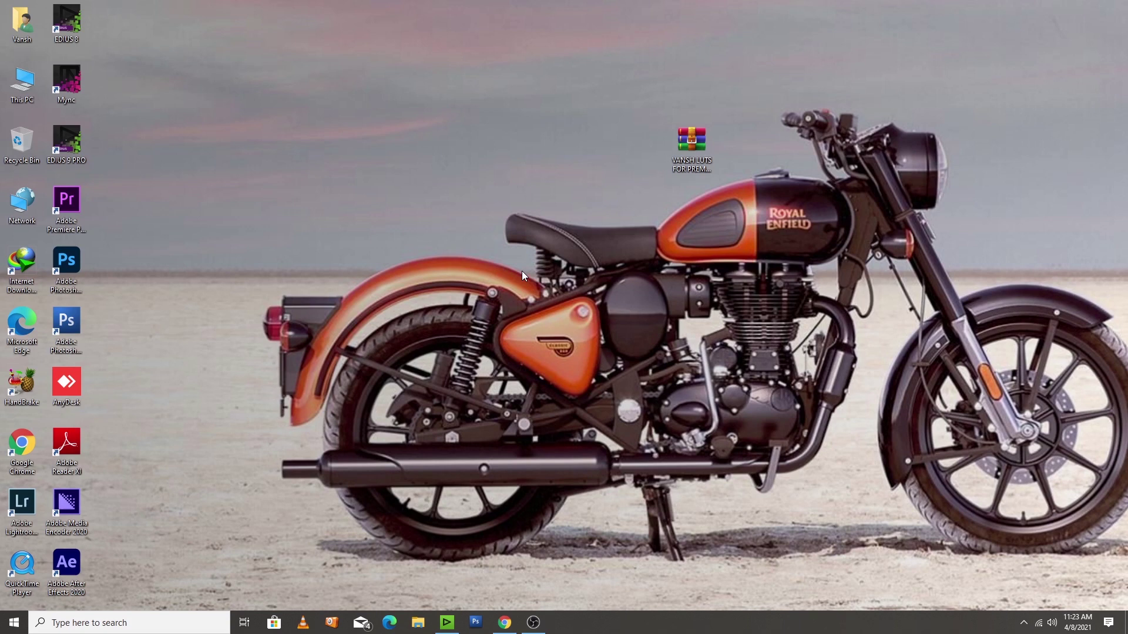
- Refresh the desktop and drag the LUTs archive icon toward the centre-left
right_click(477, 179)
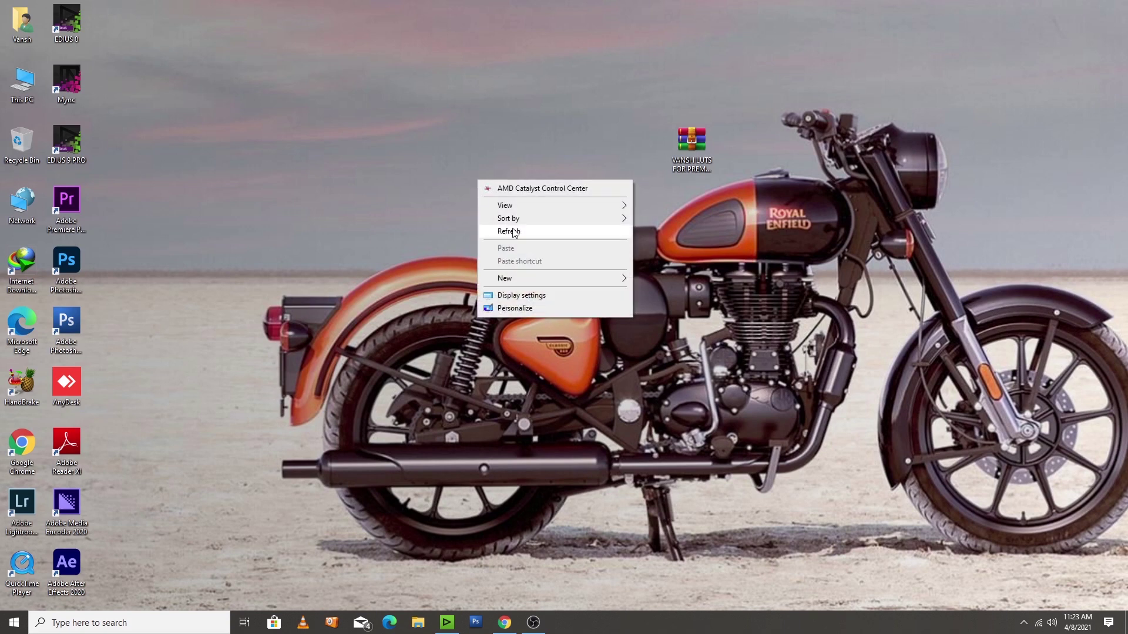
click(499, 233)
click(694, 135)
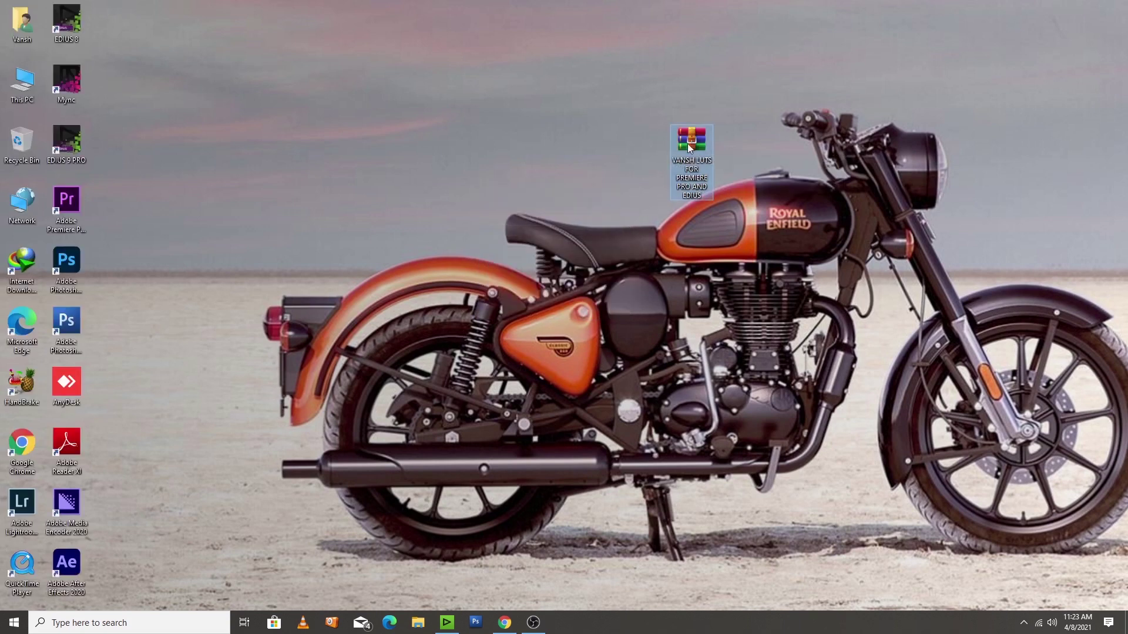
drag(695, 135, 426, 135)
- Refresh the desktop several more times and reselect the LUTs archive icon
right_click(526, 101)
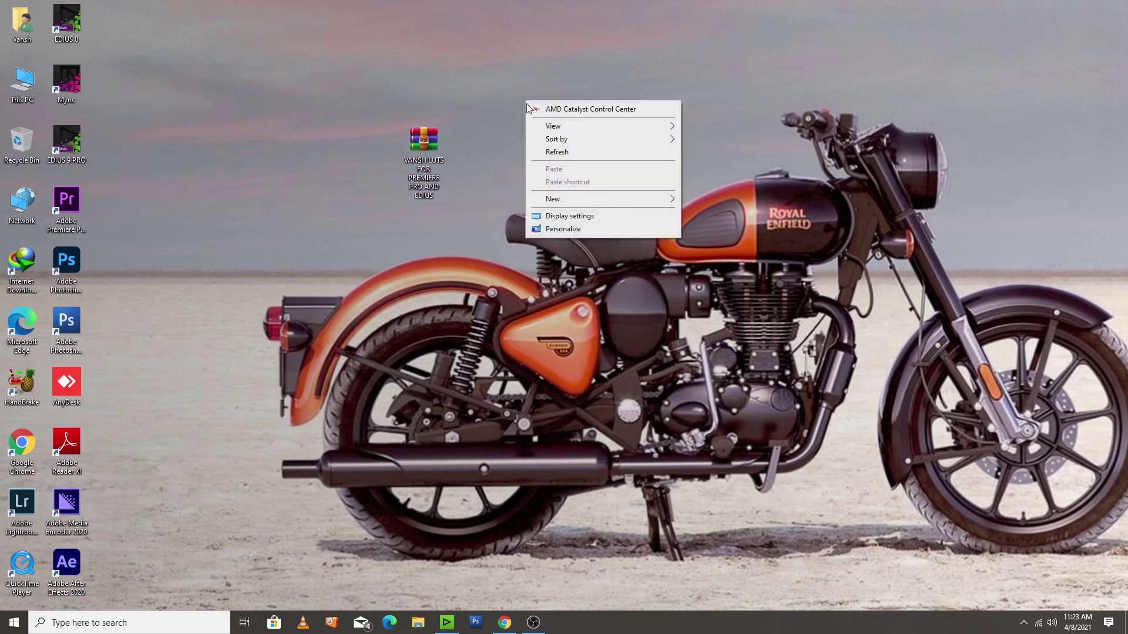
click(578, 152)
right_click(537, 121)
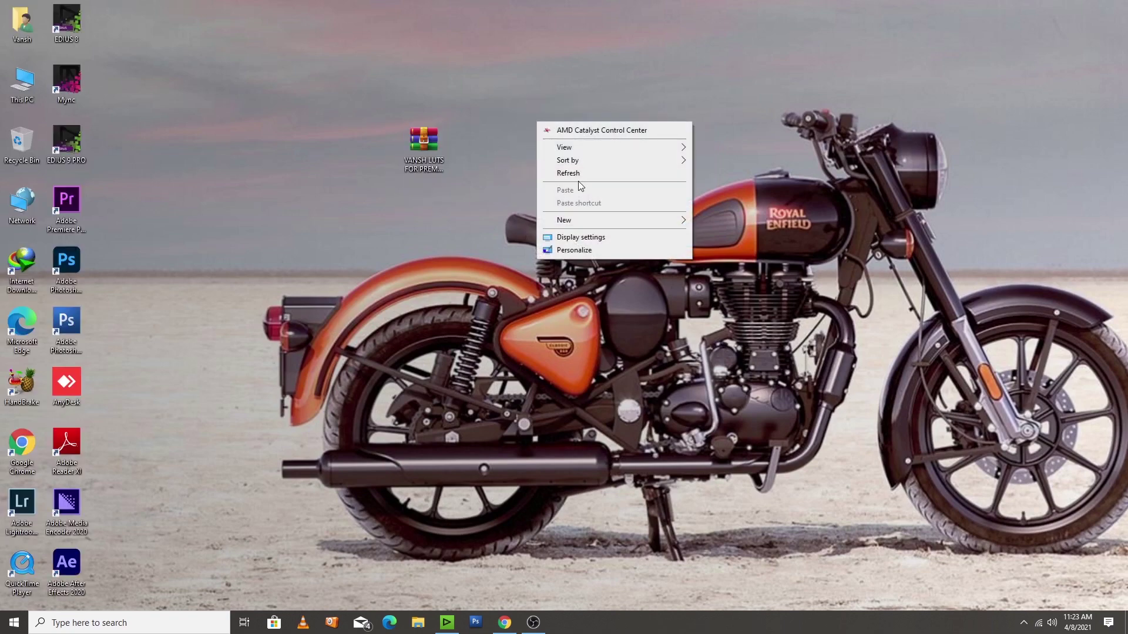
click(578, 175)
right_click(539, 130)
click(579, 184)
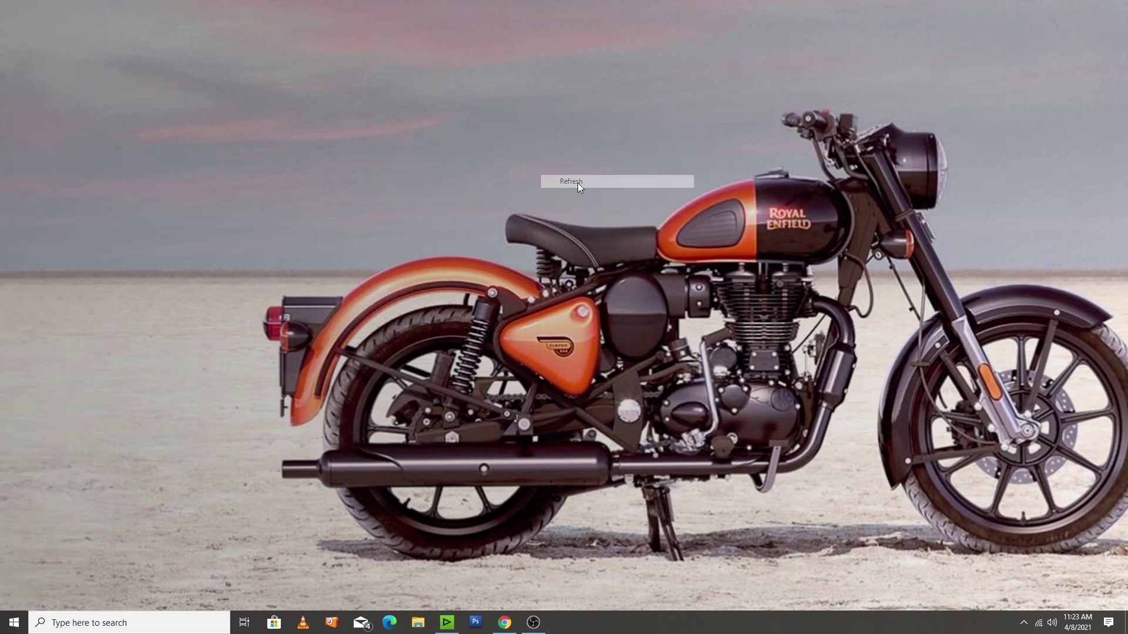
right_click(563, 130)
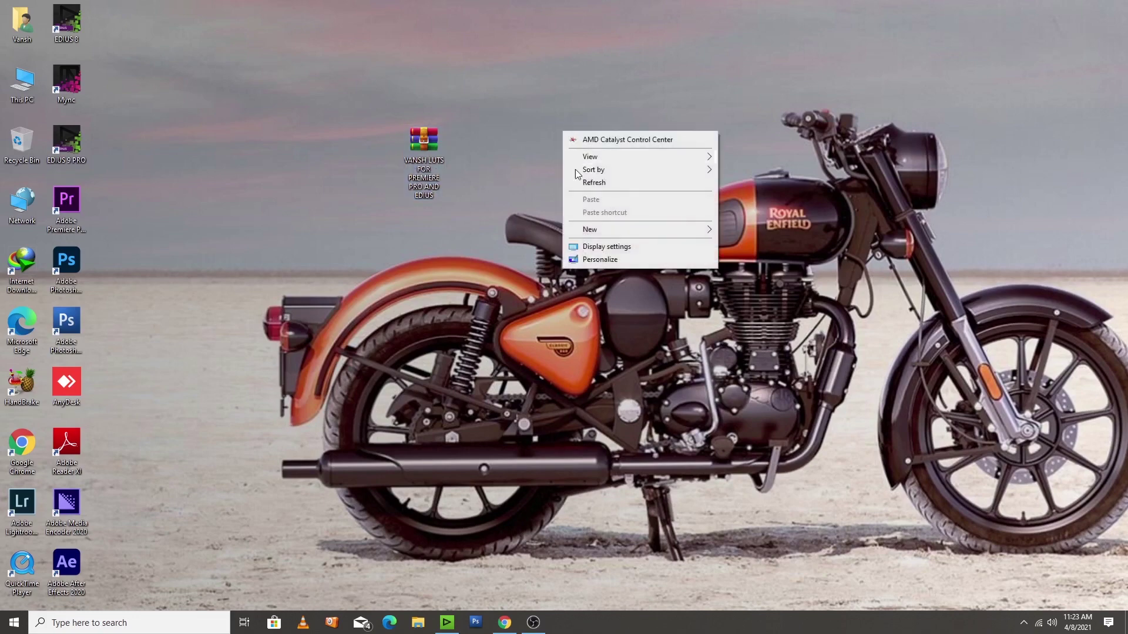
click(592, 182)
right_click(546, 126)
click(578, 178)
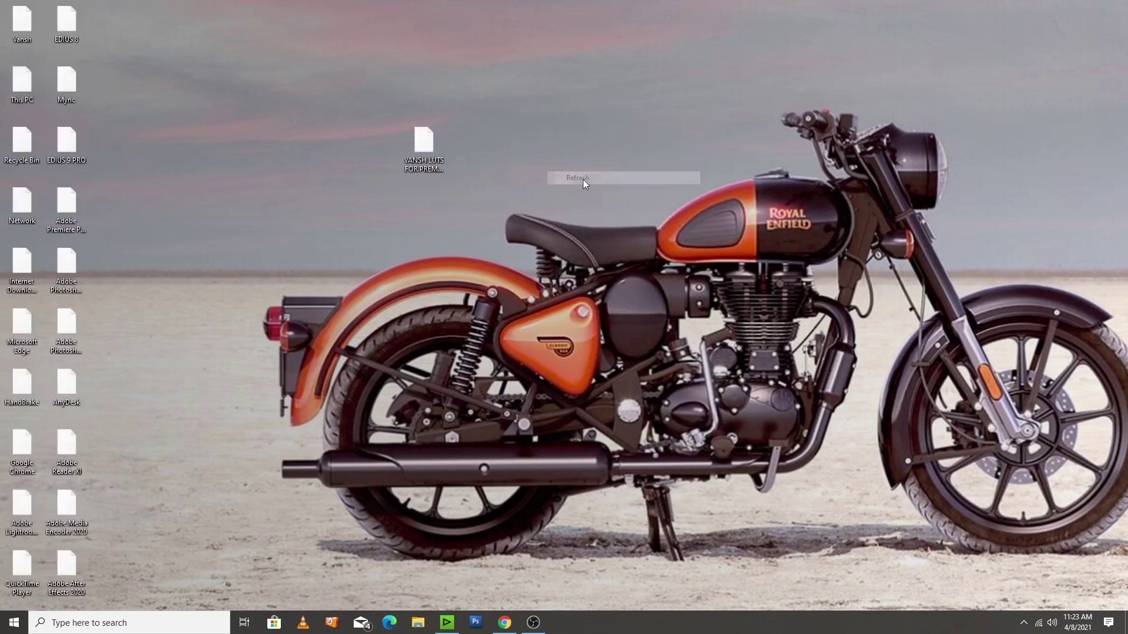
click(435, 137)
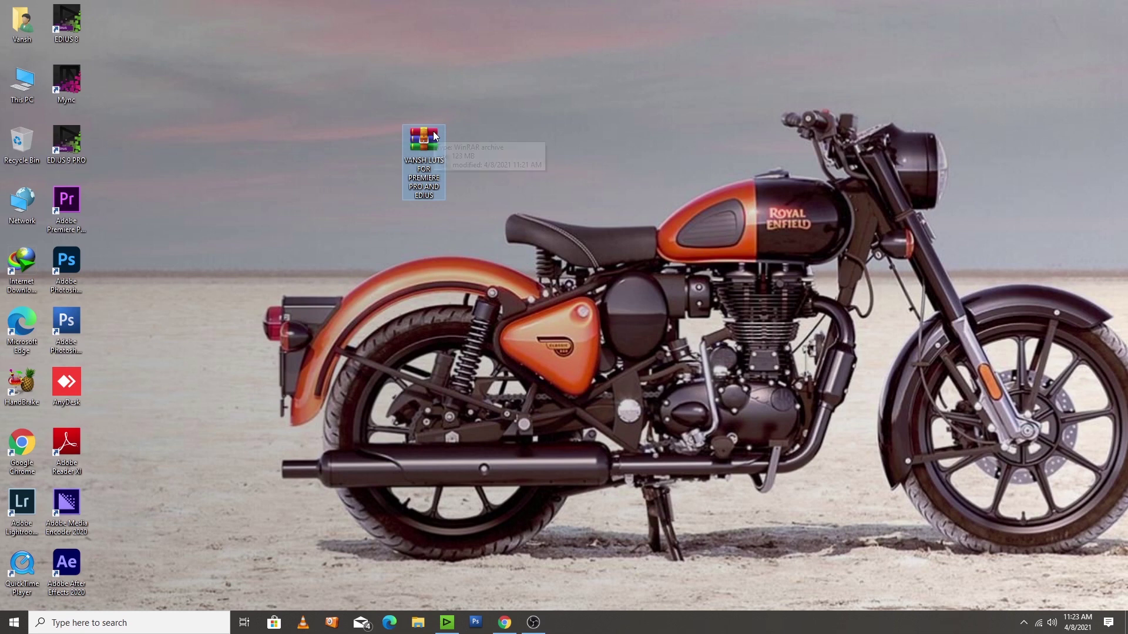
- Extract the LUTs archive here, hiding the password field and entering the archive password
right_click(435, 137)
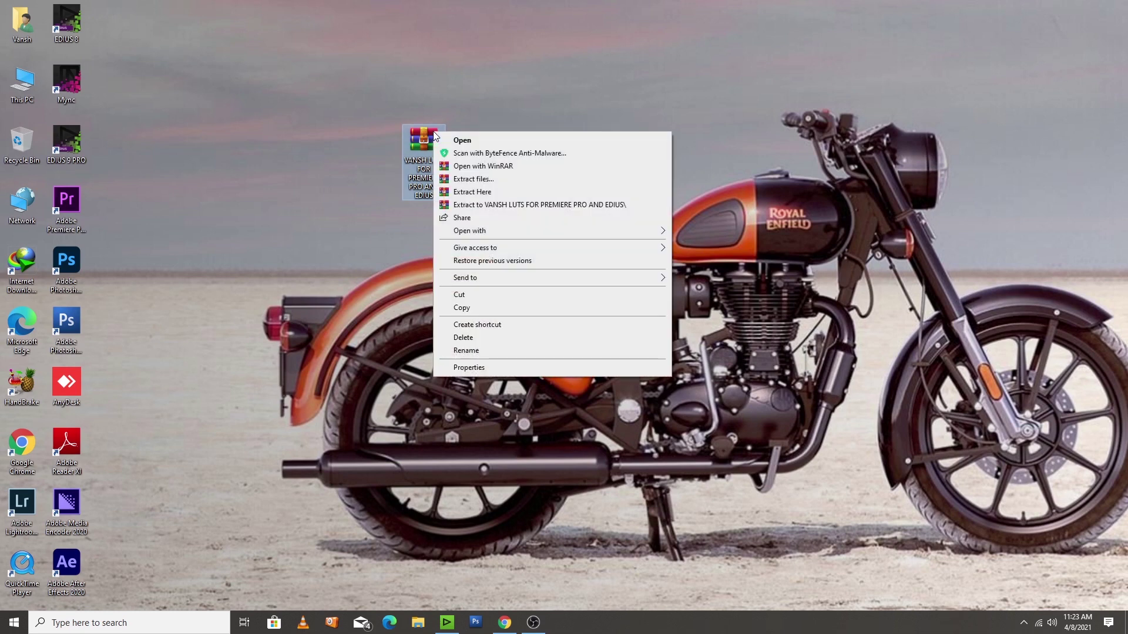
click(479, 194)
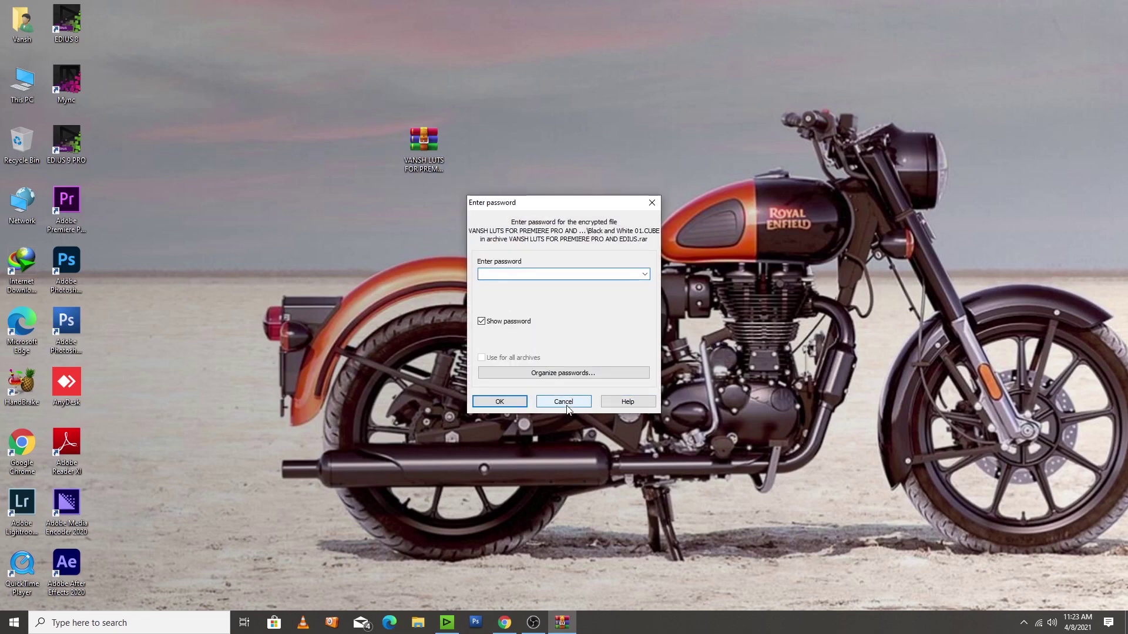
click(482, 322)
key(Return)
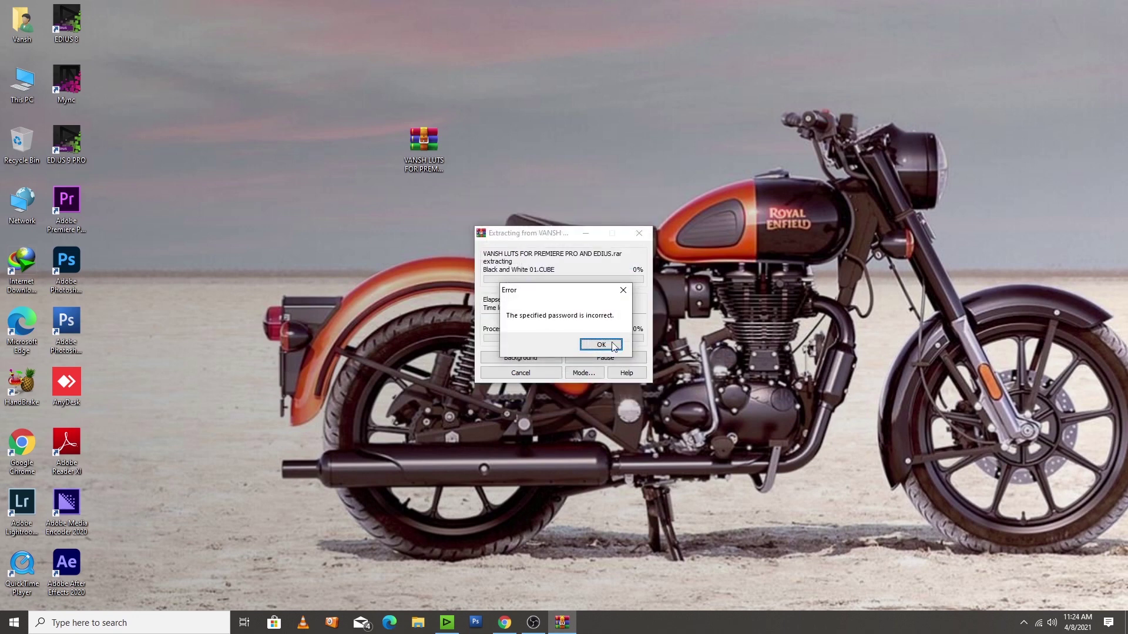
- Dismiss the incorrect-password error and re-enter the password with corrected case to start extraction
click(614, 348)
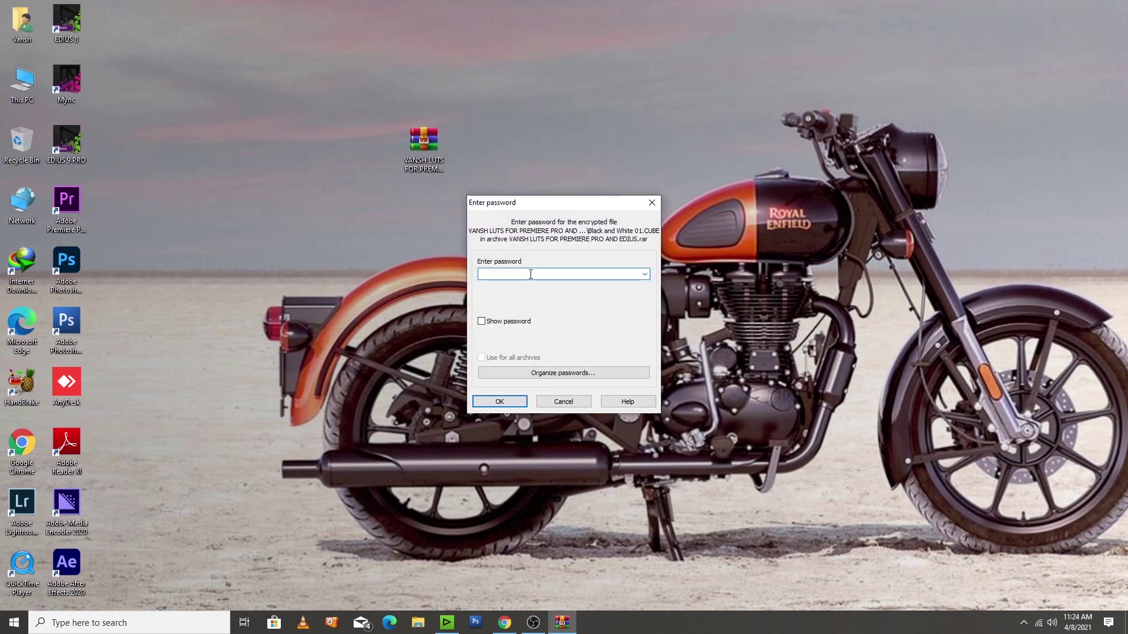
key(Caps_Lock)
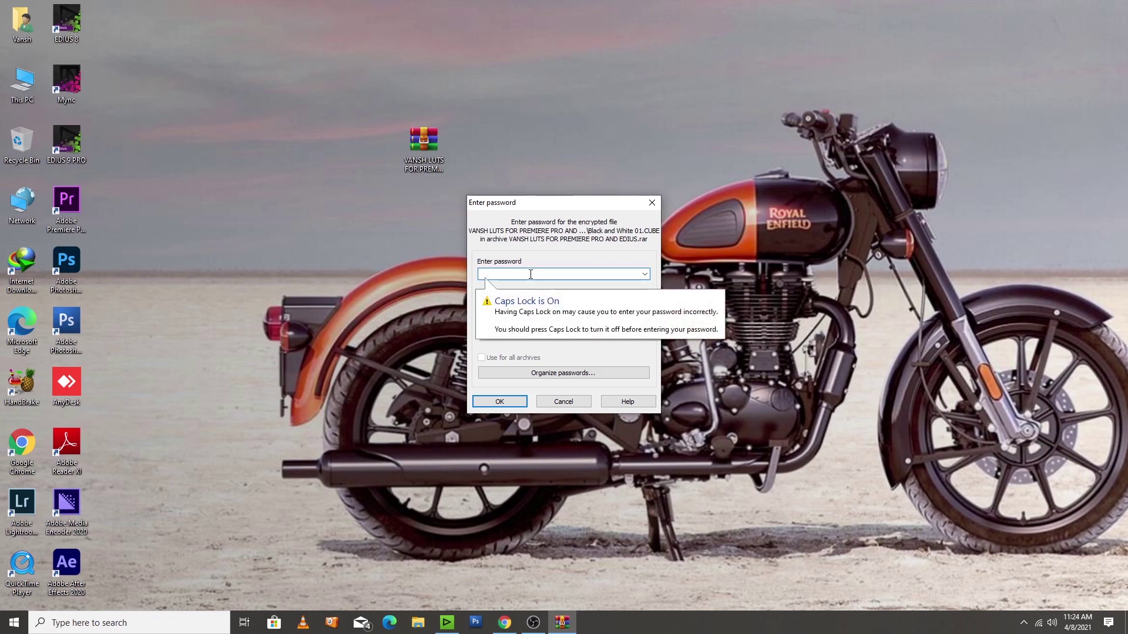
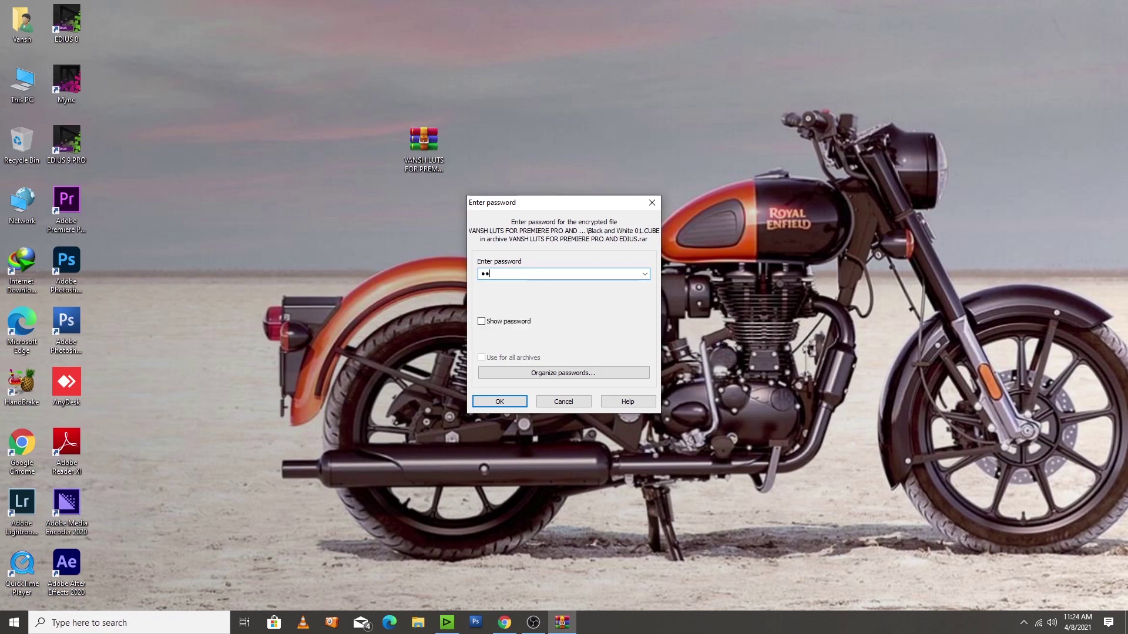
click(509, 405)
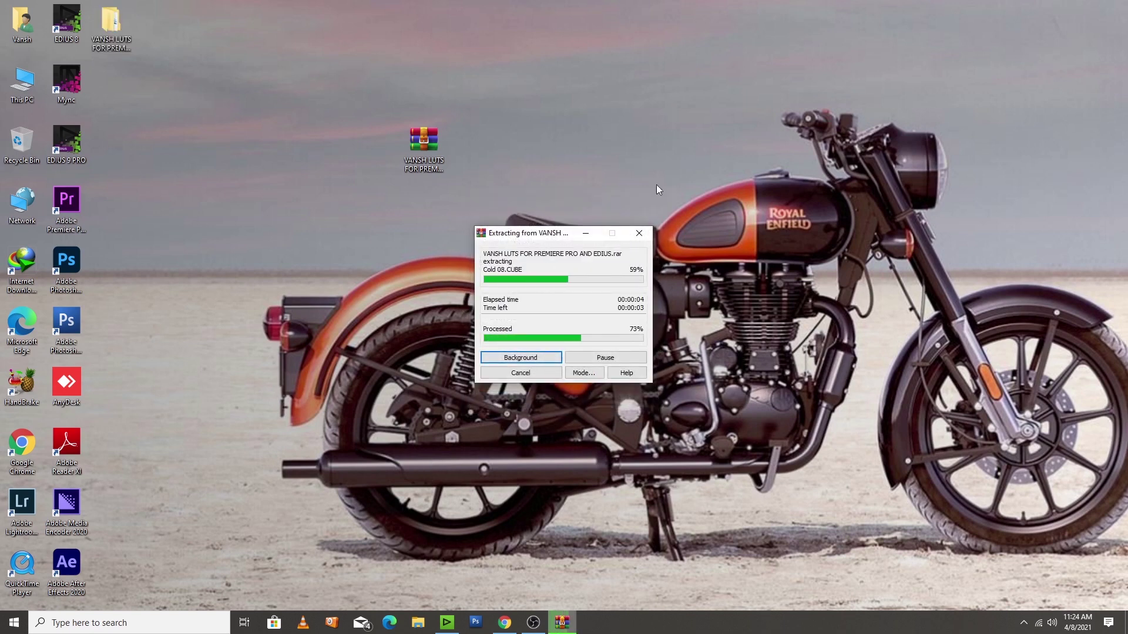
- Refresh the desktop and move the extracted LUTs folder beside the archive
right_click(501, 135)
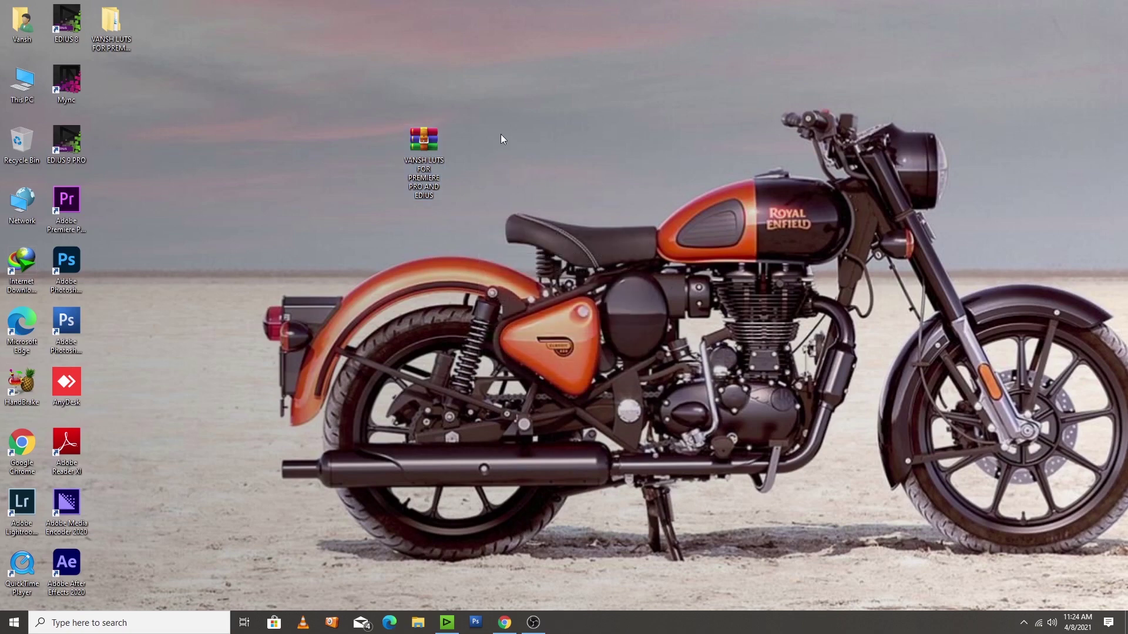
click(531, 186)
click(125, 30)
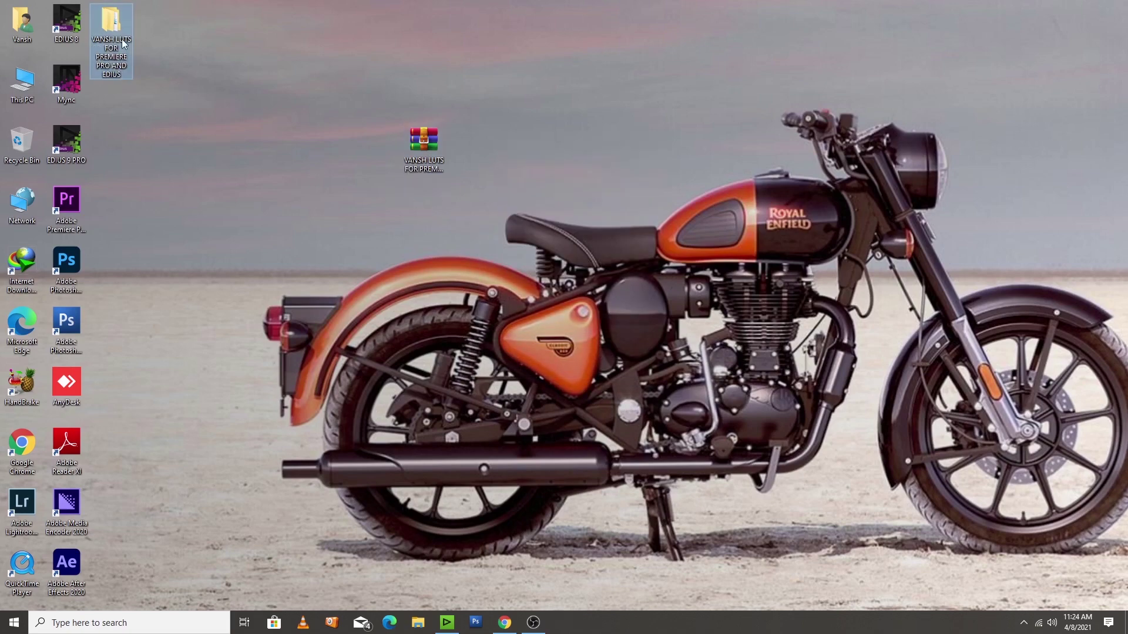
drag(467, 142, 466, 143)
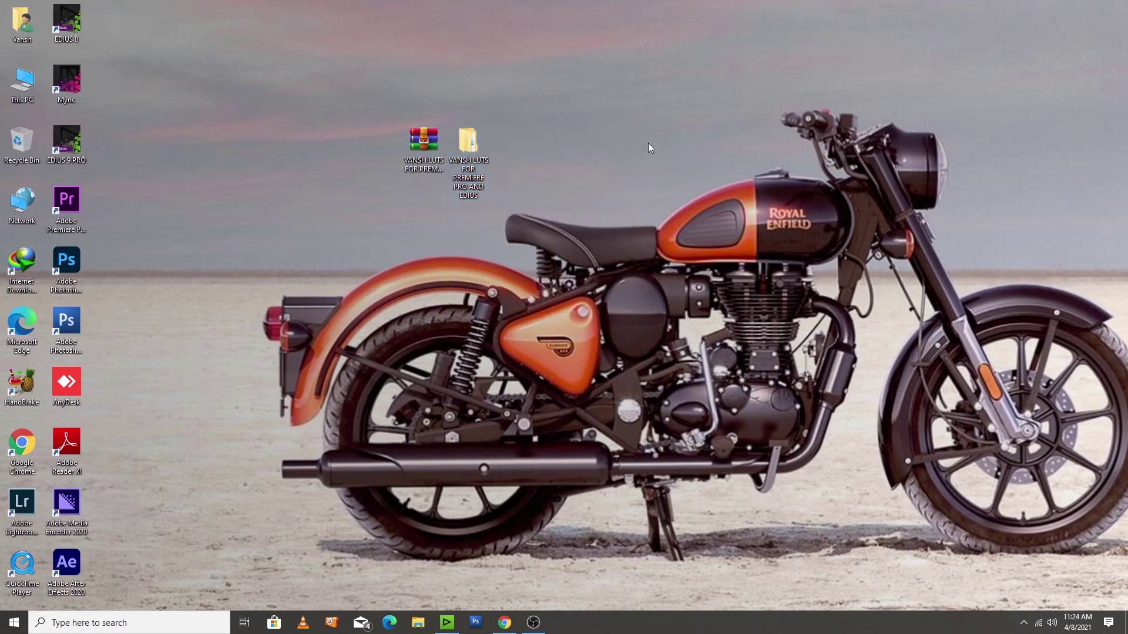
- Refresh the desktop repeatedly to settle the icon layout
right_click(647, 143)
click(685, 195)
right_click(607, 98)
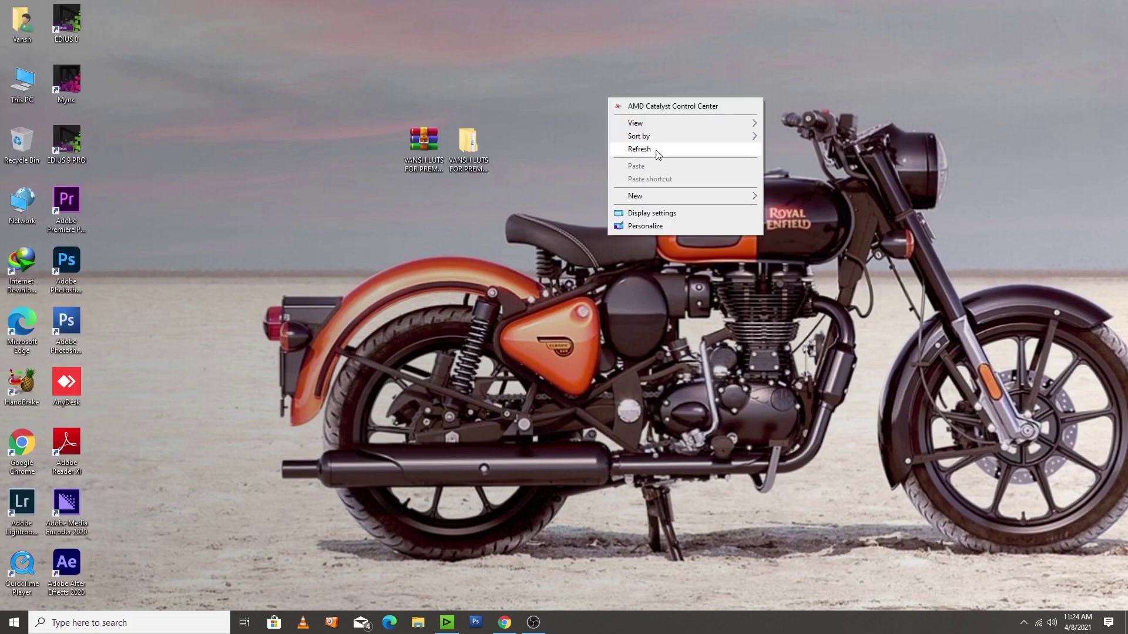
click(655, 150)
right_click(656, 150)
click(692, 205)
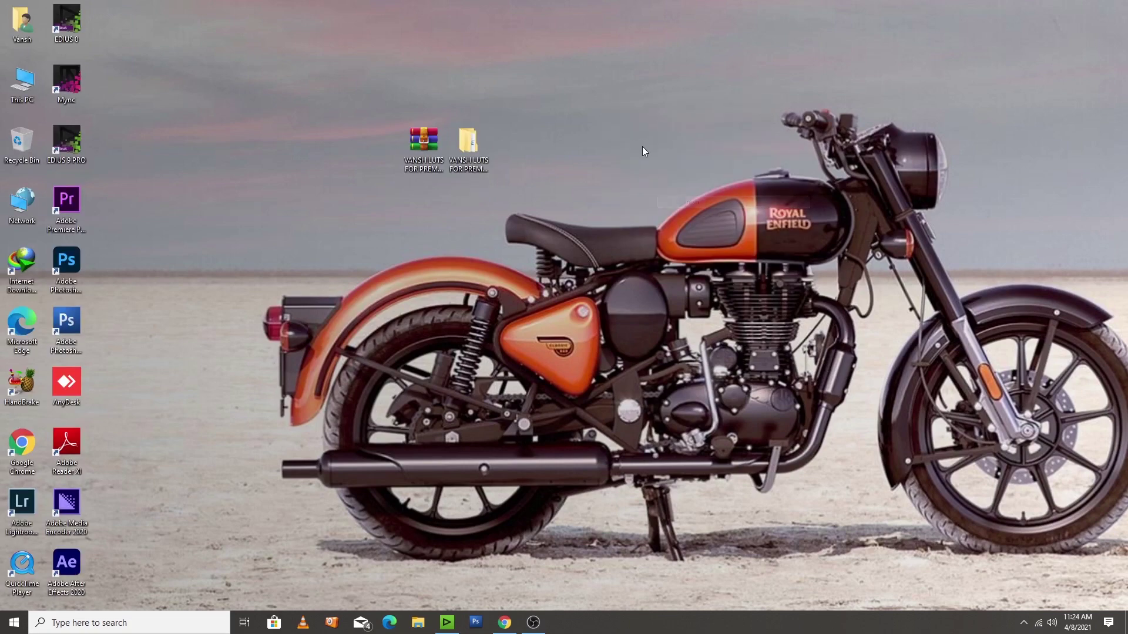
right_click(643, 146)
click(687, 202)
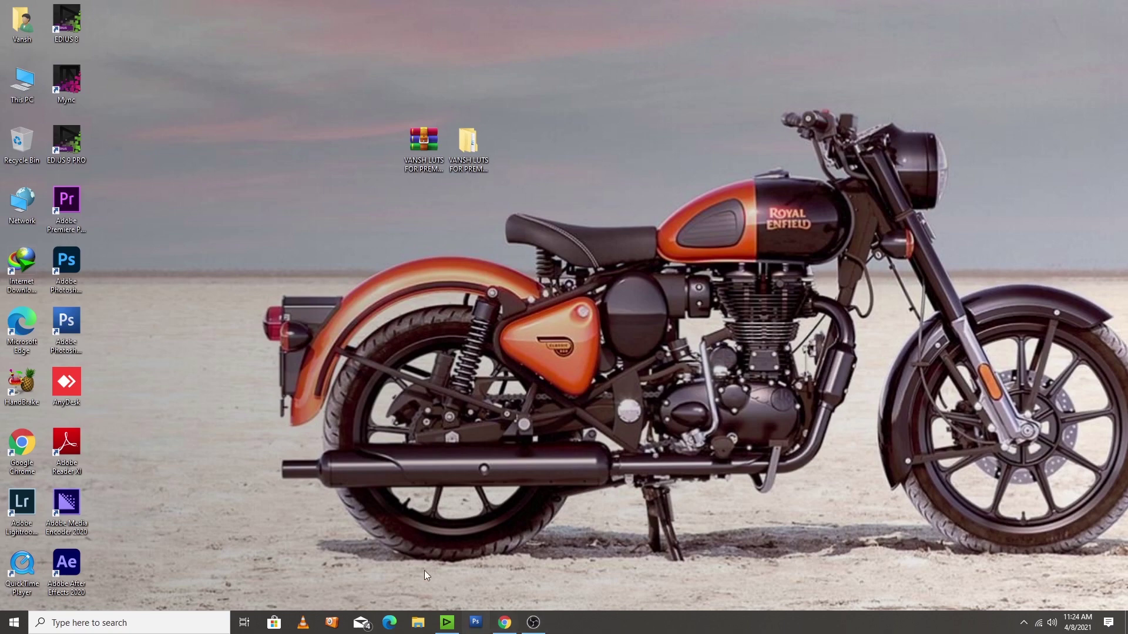
right_click(206, 228)
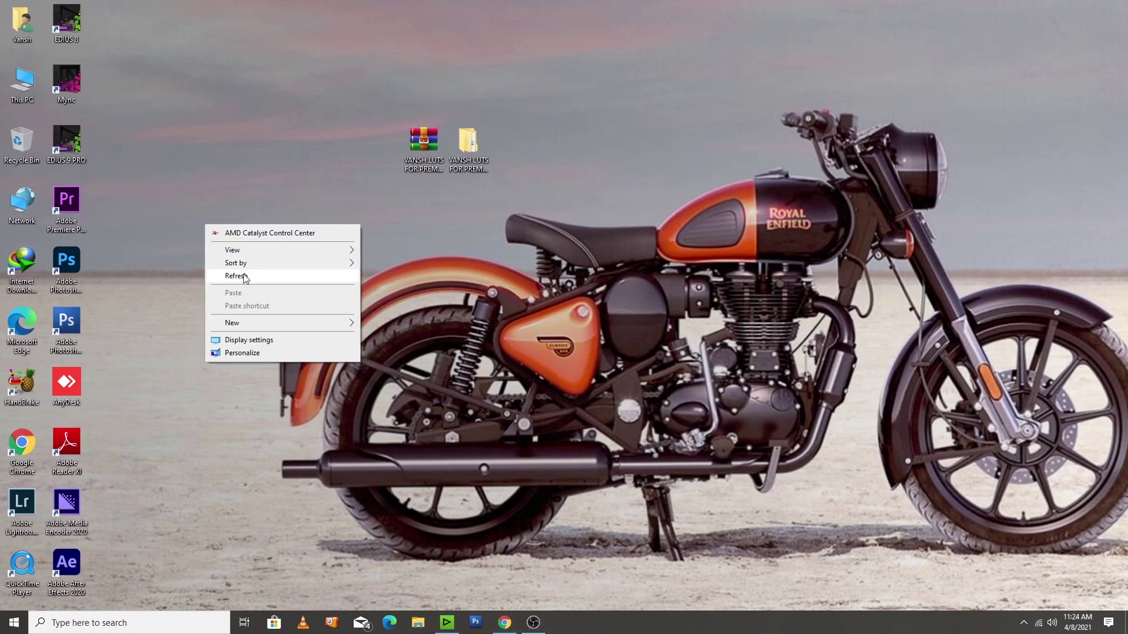
click(245, 276)
- Return to EDIUS, show the bin clip thumbnails and select clip P1003446
click(446, 624)
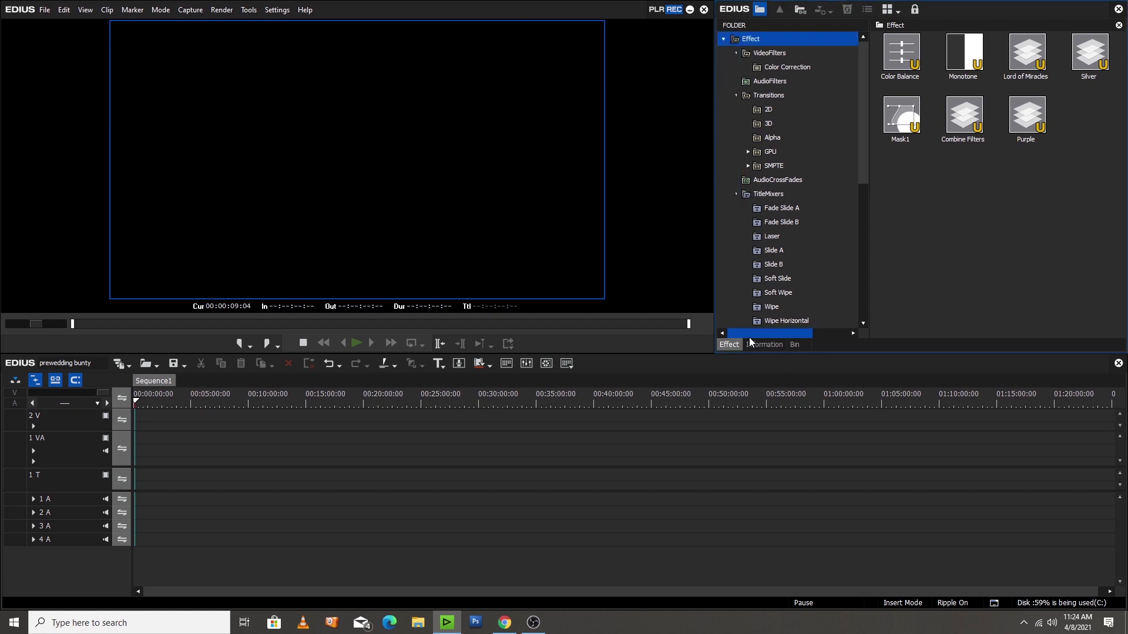
drag(864, 168, 879, 323)
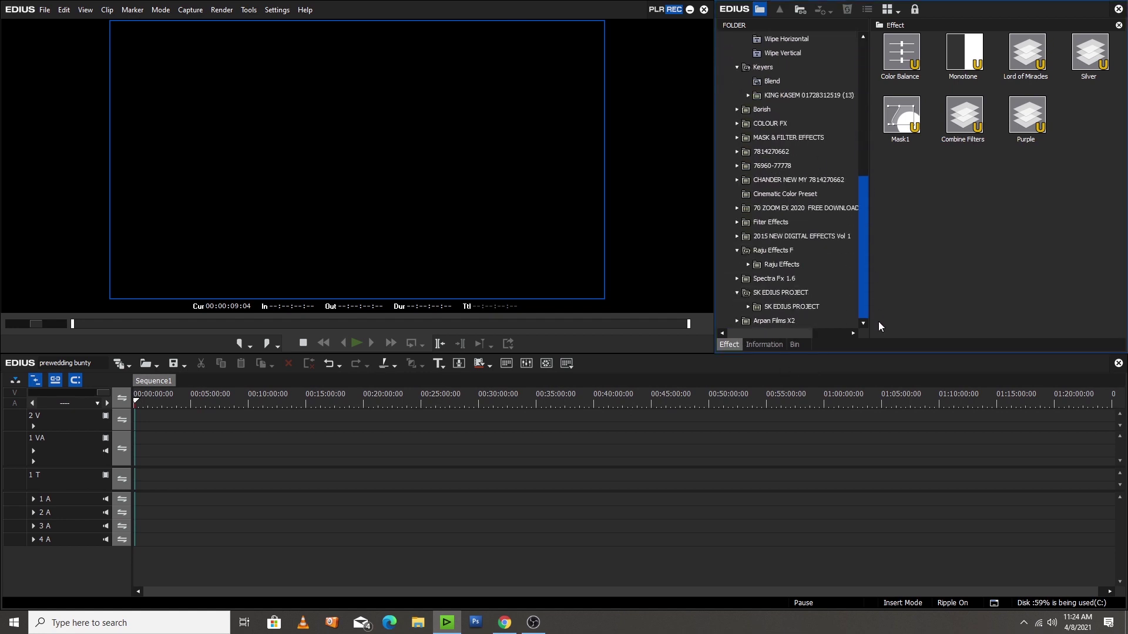
click(794, 346)
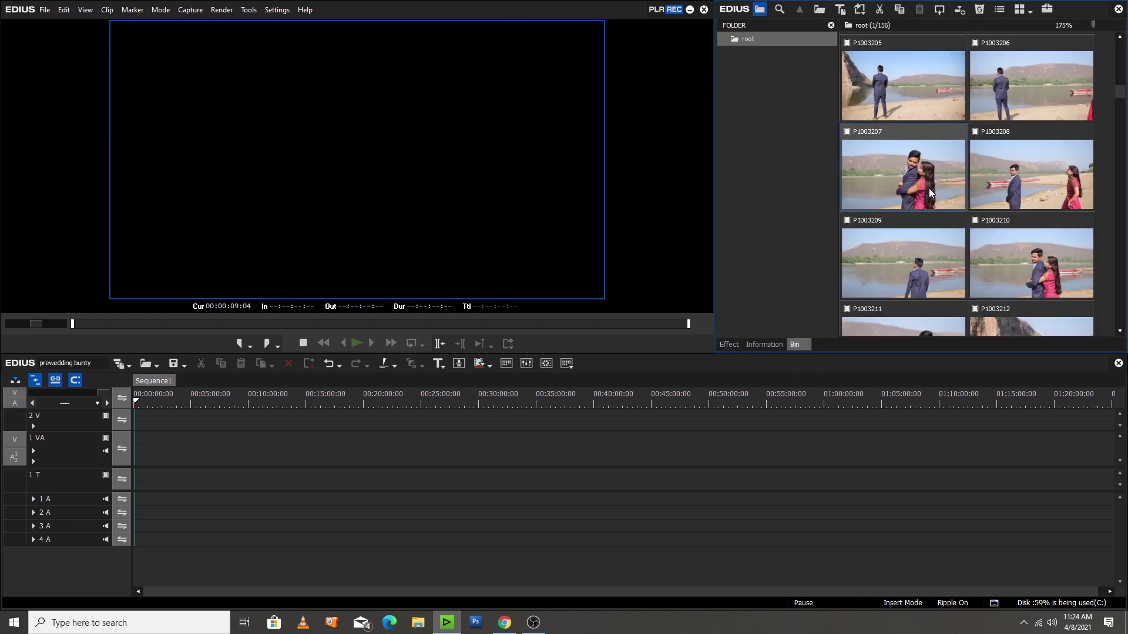
scroll(997, 282, down, 3)
scroll(997, 279, down, 2)
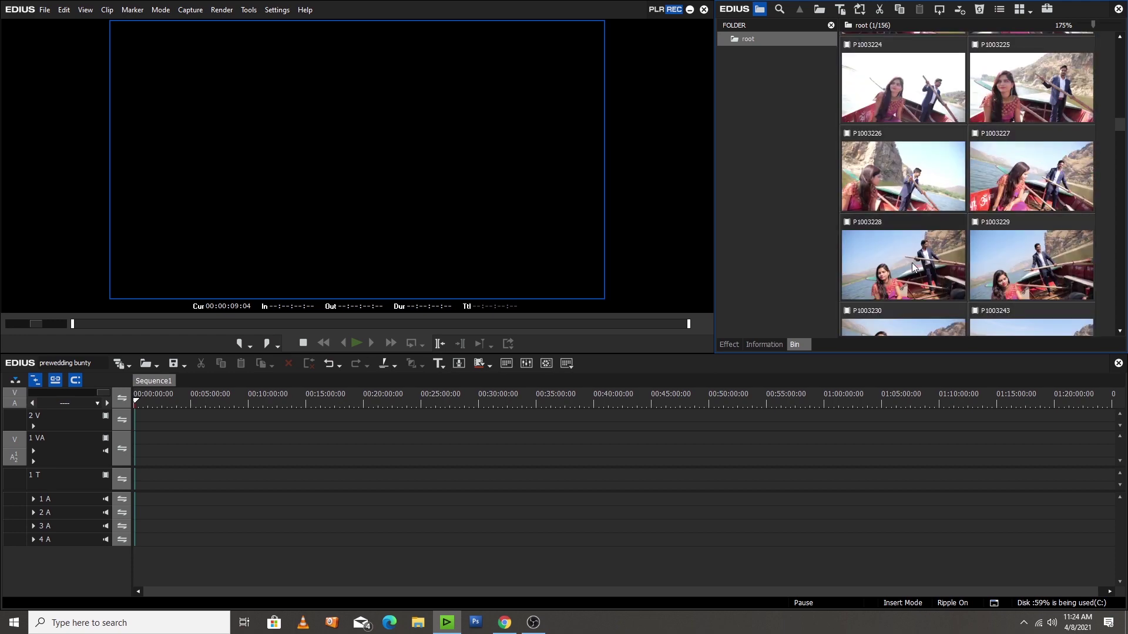
scroll(964, 256, down, 4)
scroll(1009, 270, down, 4)
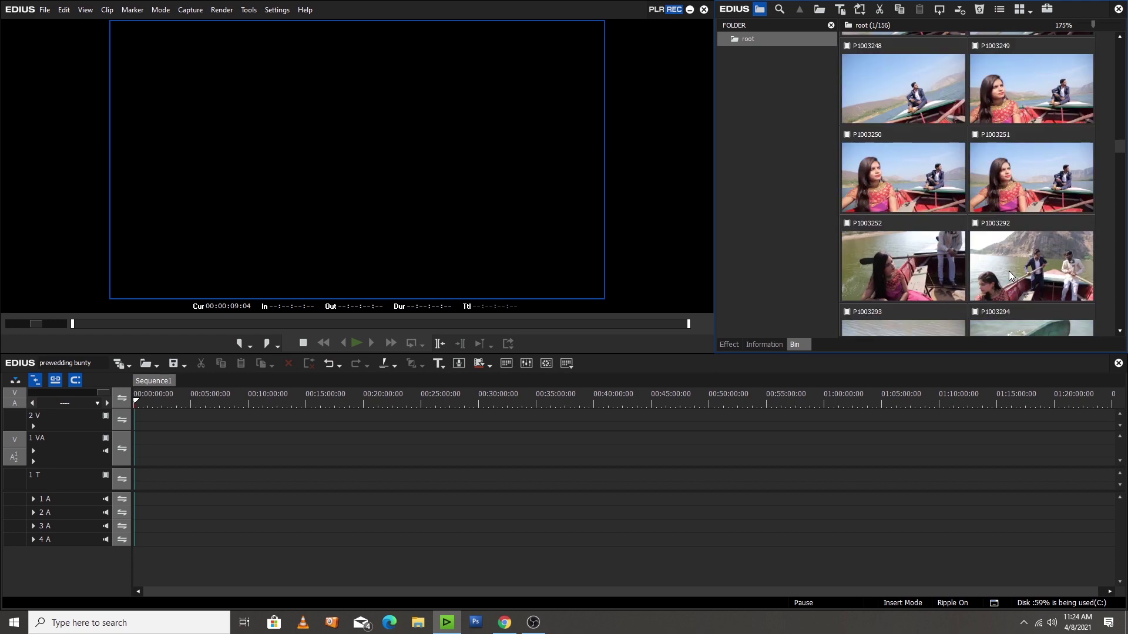
scroll(1009, 270, down, 4)
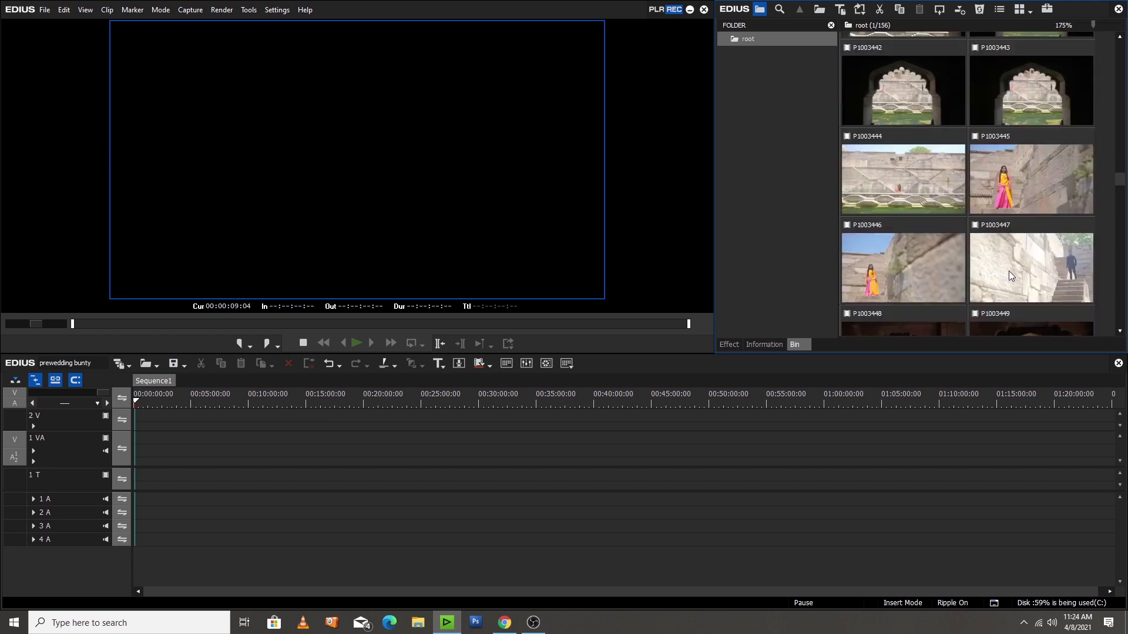
click(916, 276)
- Scroll further down the bin and select the park clip P1003520
scroll(1034, 269, down, 4)
scroll(948, 252, down, 4)
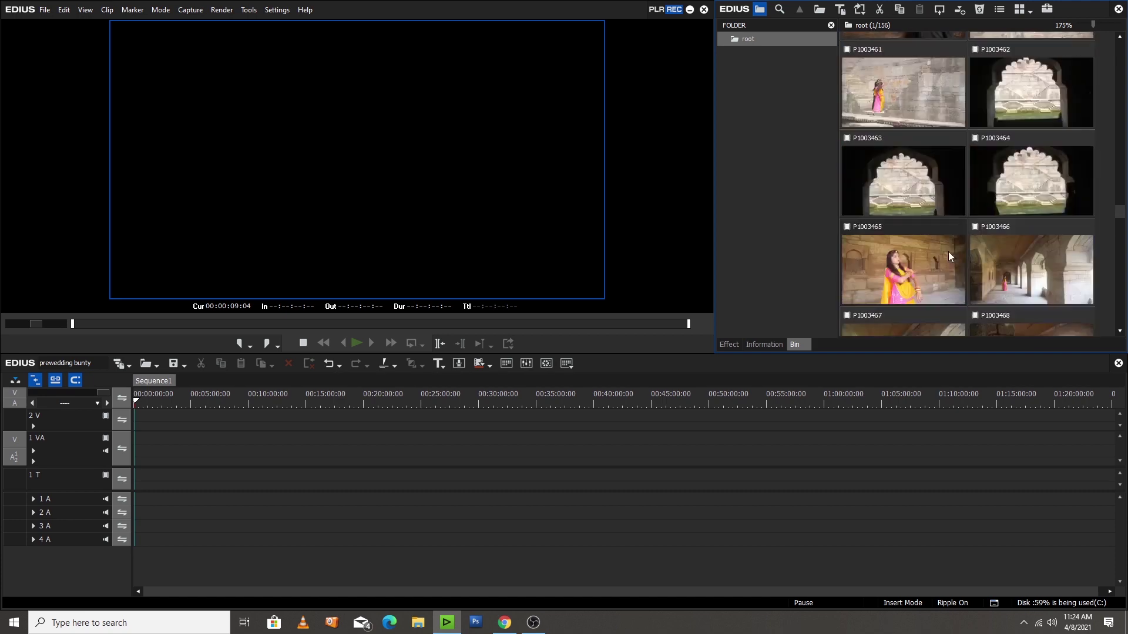
scroll(954, 255, down, 4)
scroll(953, 255, down, 4)
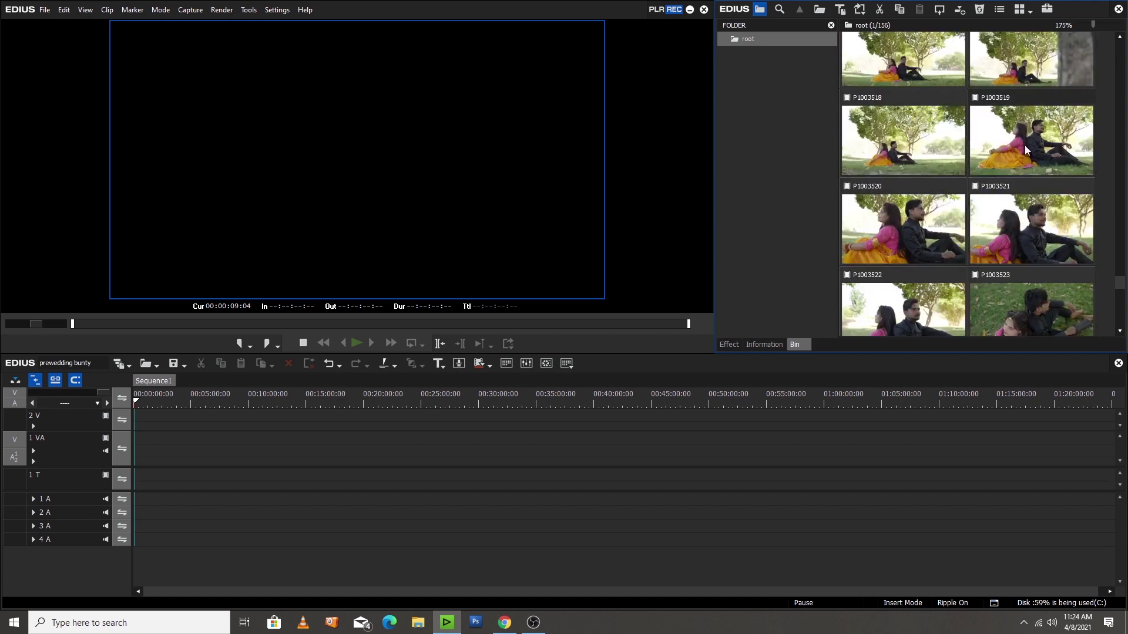
click(895, 240)
scroll(986, 264, down, 2)
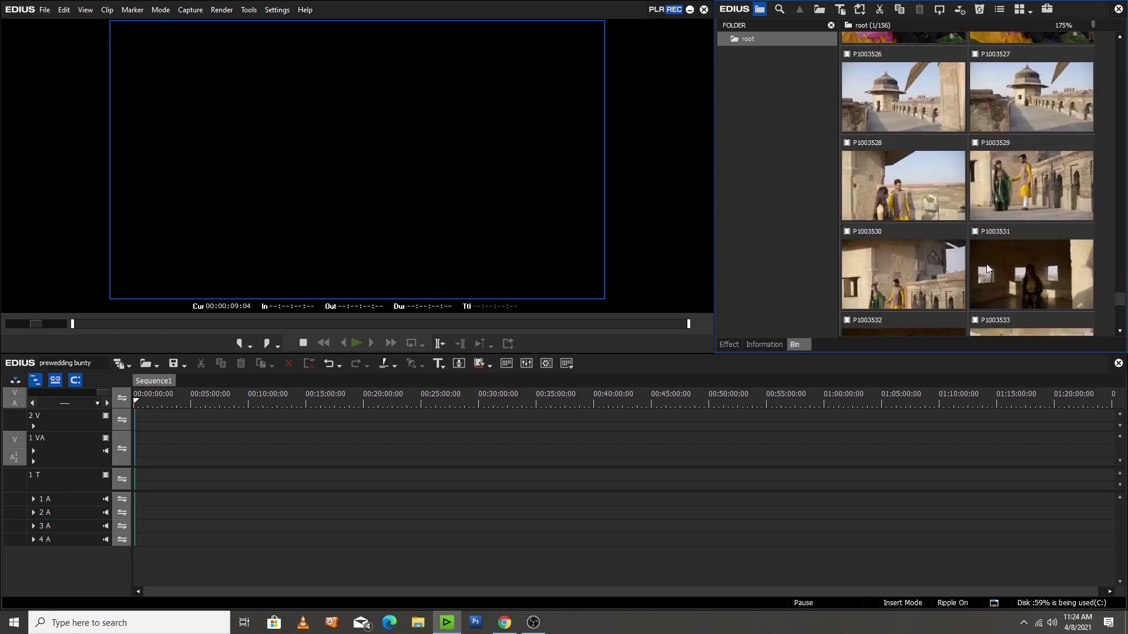
- Drag park clip P1003520 to the start of track 1 VA, then undo it
drag(998, 238, 914, 100)
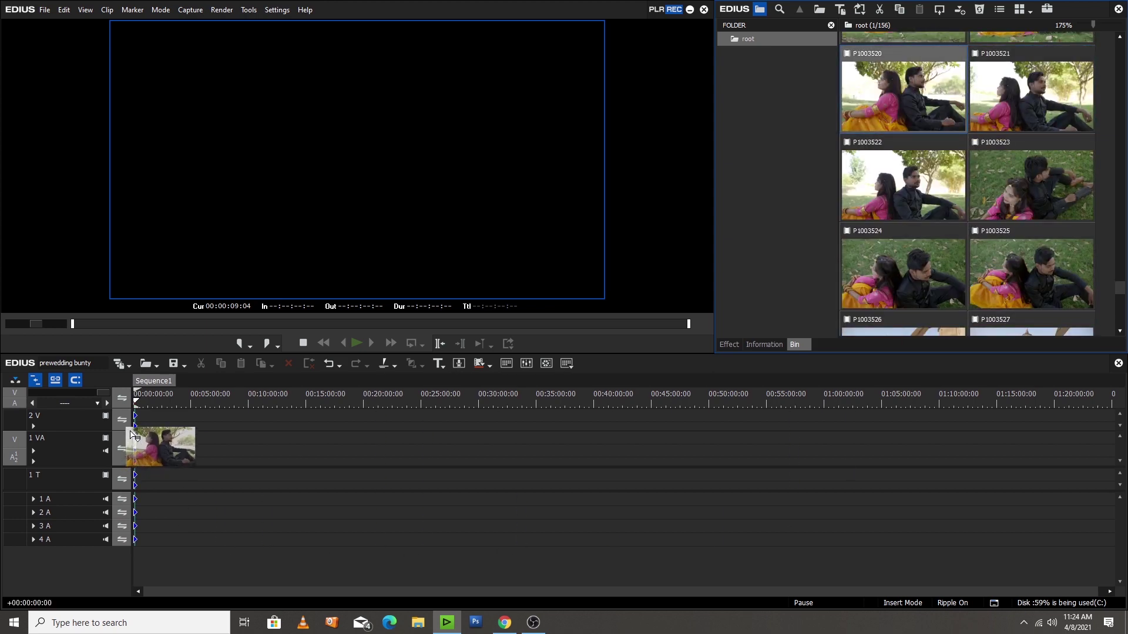
drag(914, 100, 137, 440)
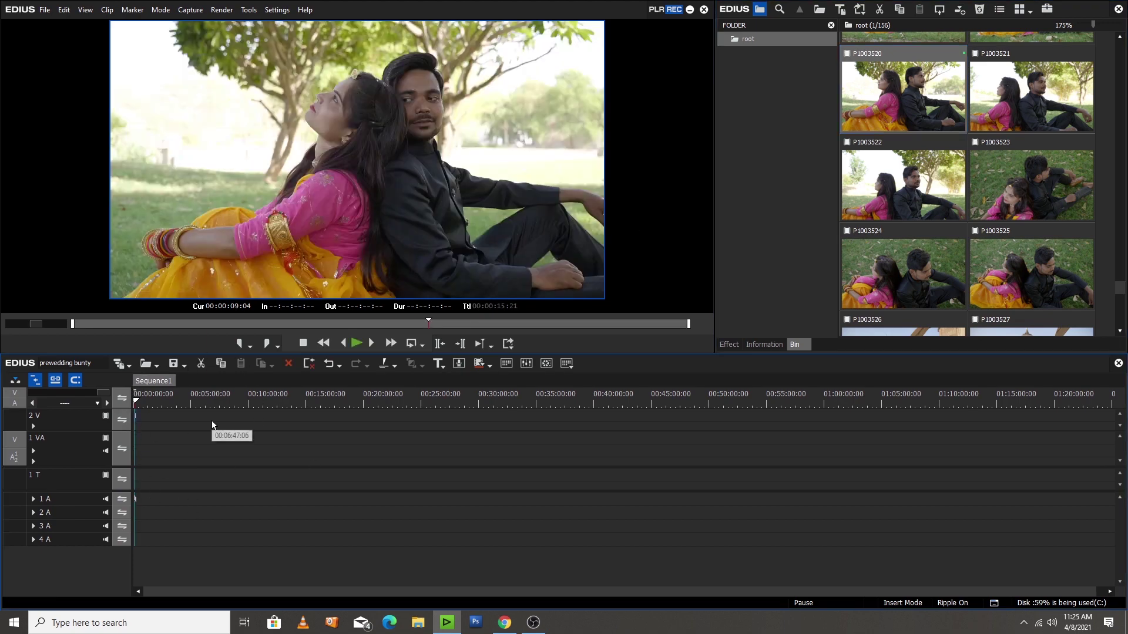
key(ctrl+z)
- Place lakeside clip P1003181 at the start of track 1 VA
scroll(963, 198, up, 10)
scroll(964, 199, up, 5)
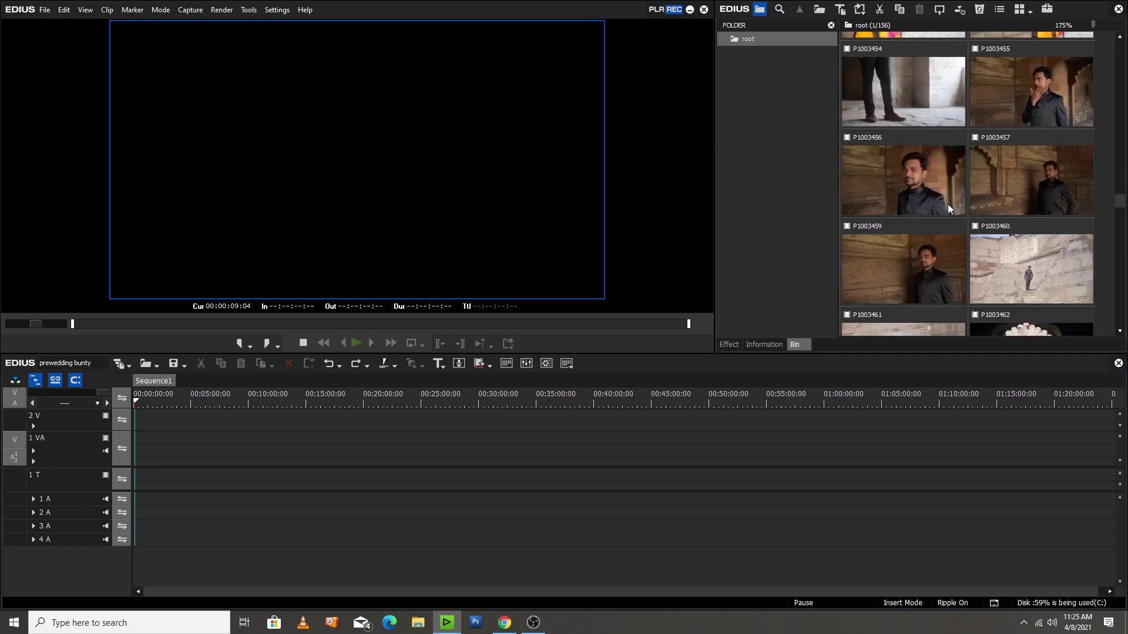
scroll(947, 203, up, 5)
scroll(947, 203, up, 5)
scroll(957, 178, up, 3)
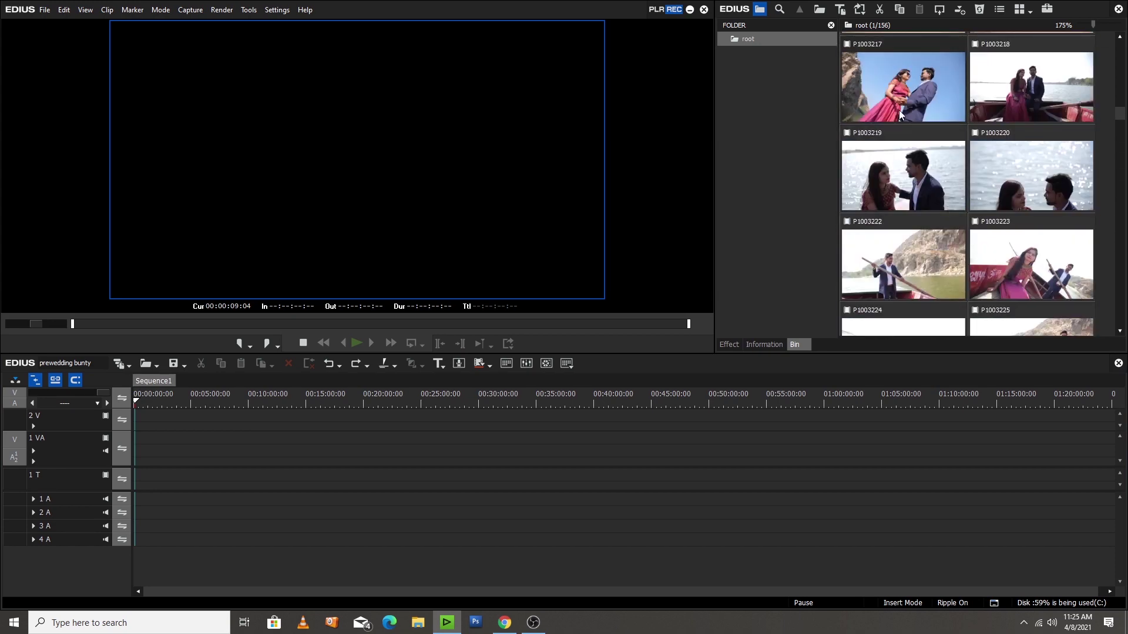
scroll(958, 188, up, 3)
scroll(964, 197, up, 3)
scroll(968, 207, up, 3)
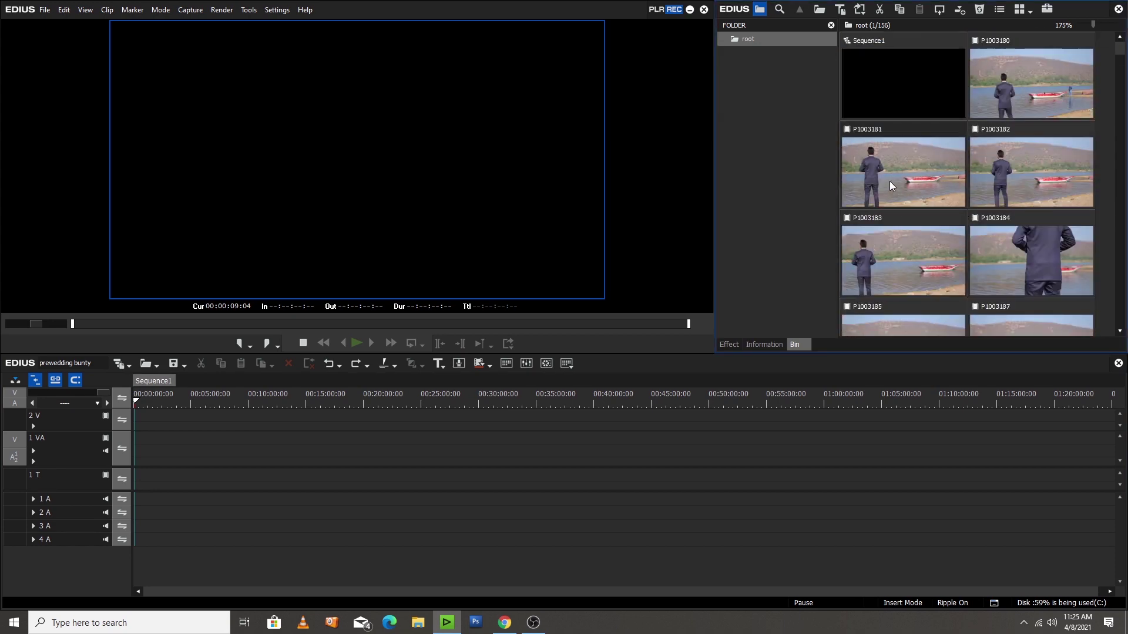
drag(903, 179, 139, 450)
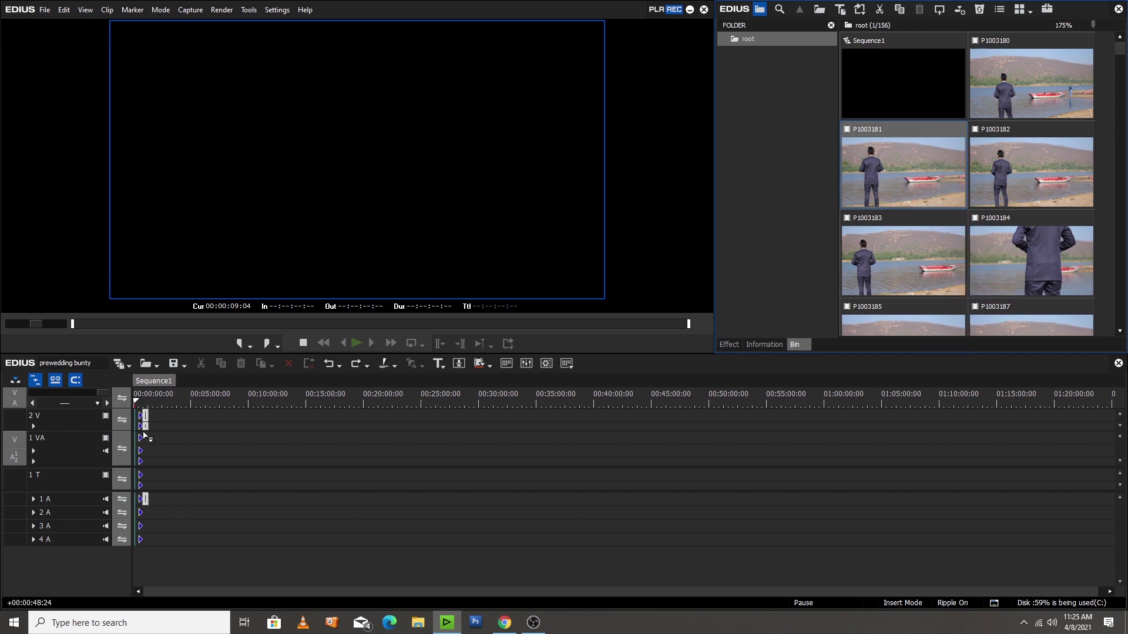
- Zoom the timeline until the whole clip fits and scrub through it to preview
click(65, 393)
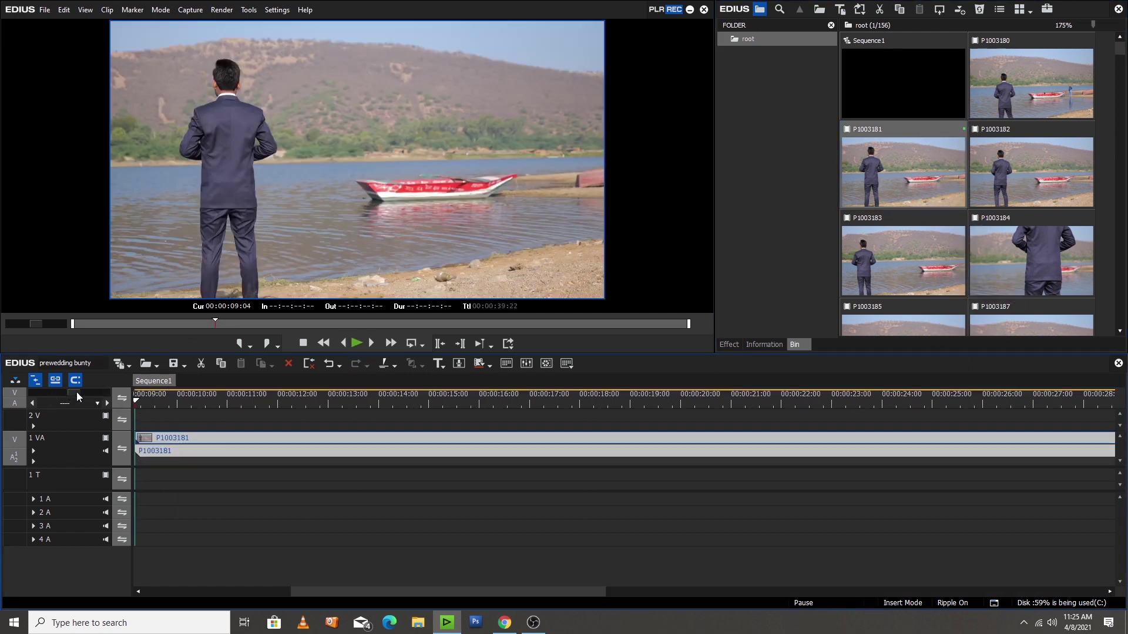
click(77, 393)
click(233, 400)
drag(259, 424, 353, 479)
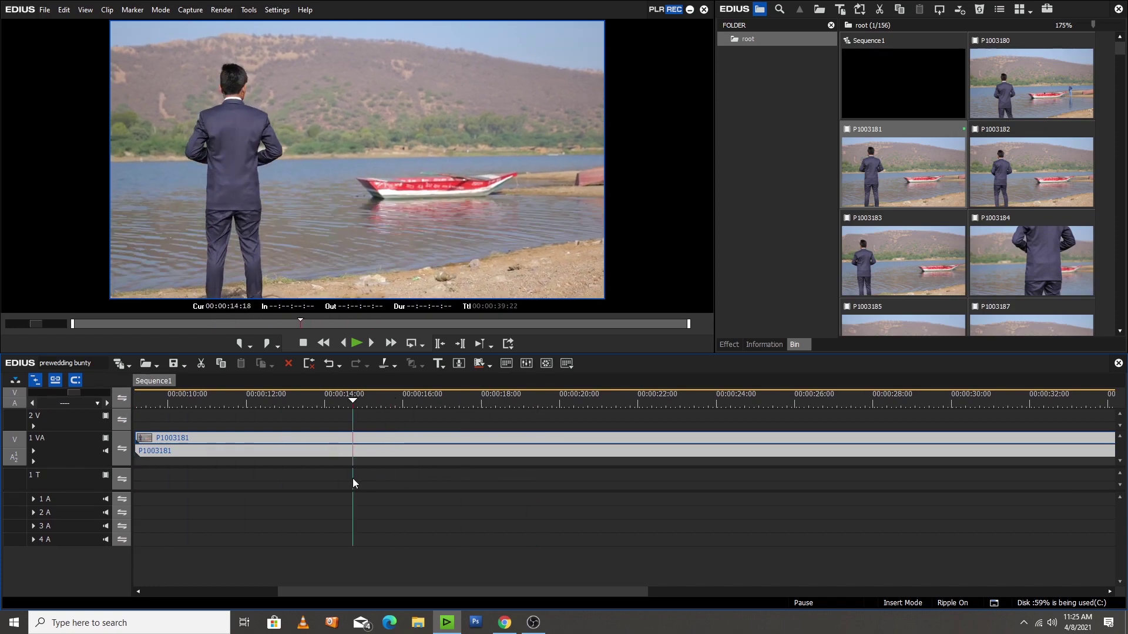
click(85, 393)
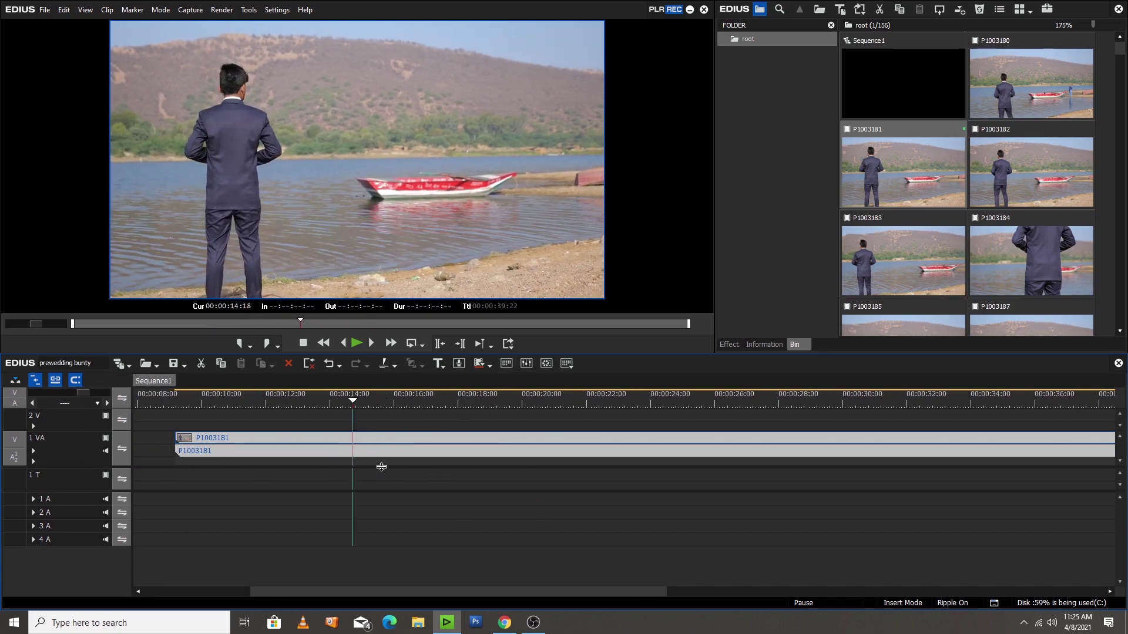
click(94, 393)
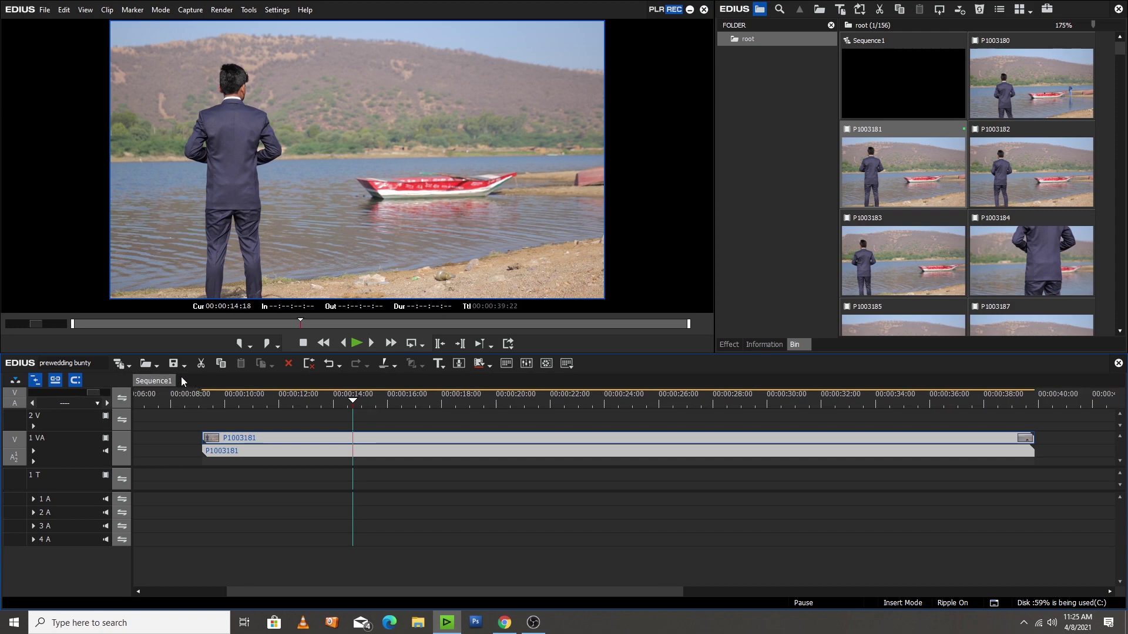
mouse_move(354, 396)
mouse_down()
mouse_move(907, 474)
mouse_move(397, 474)
mouse_up()
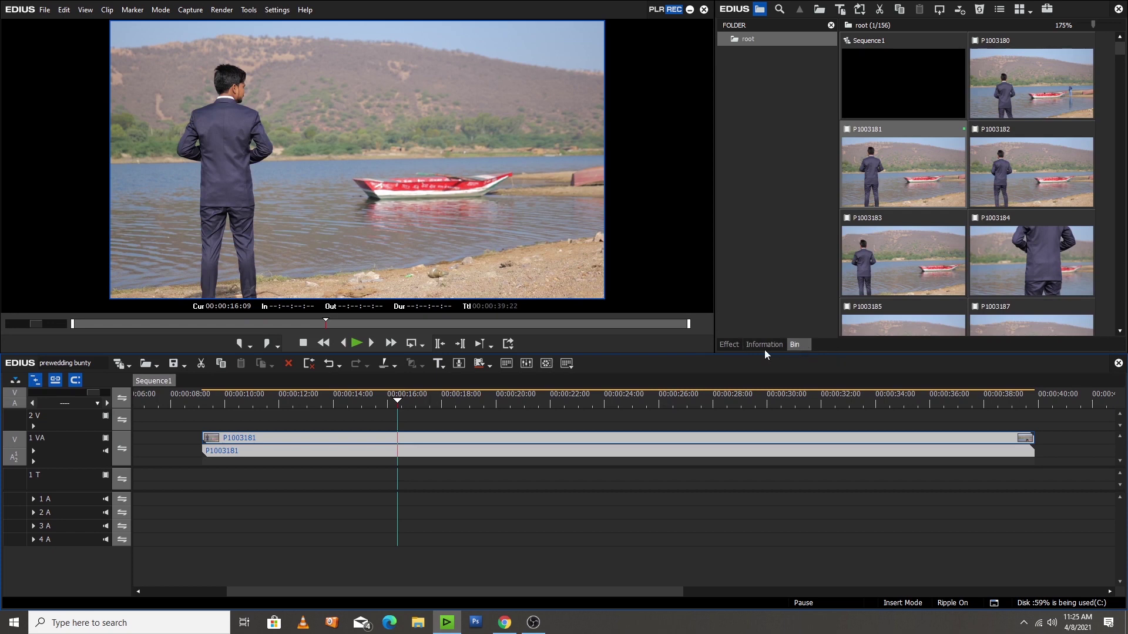
- Drag Primary Color Correction from VideoFilters > Color Correction onto clip P1003181
click(731, 345)
drag(864, 258, 845, 30)
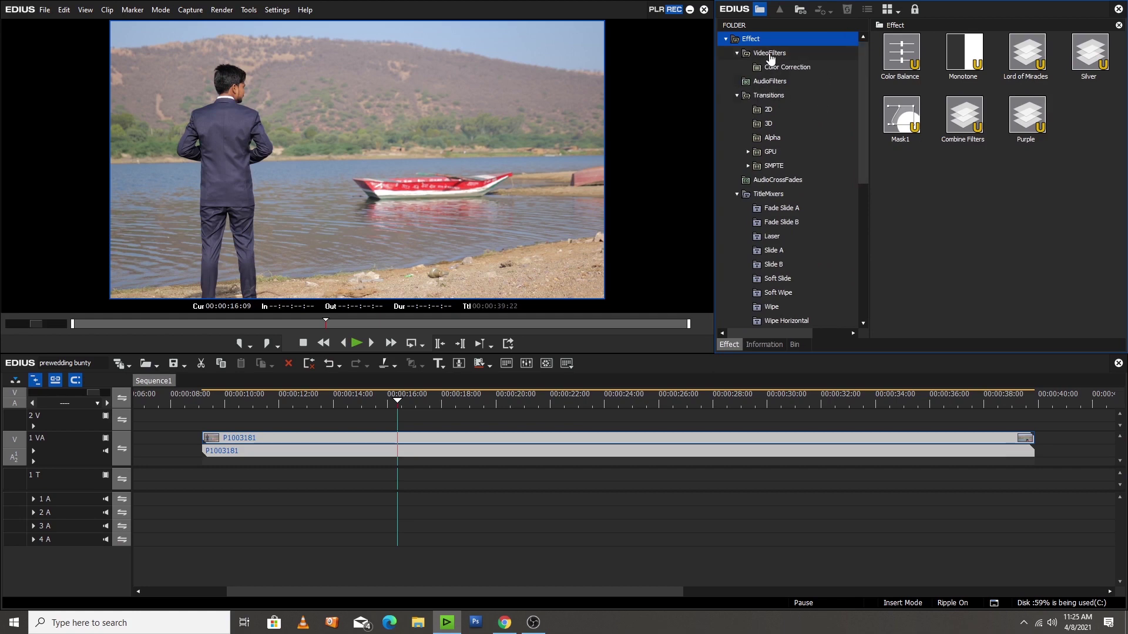
click(788, 69)
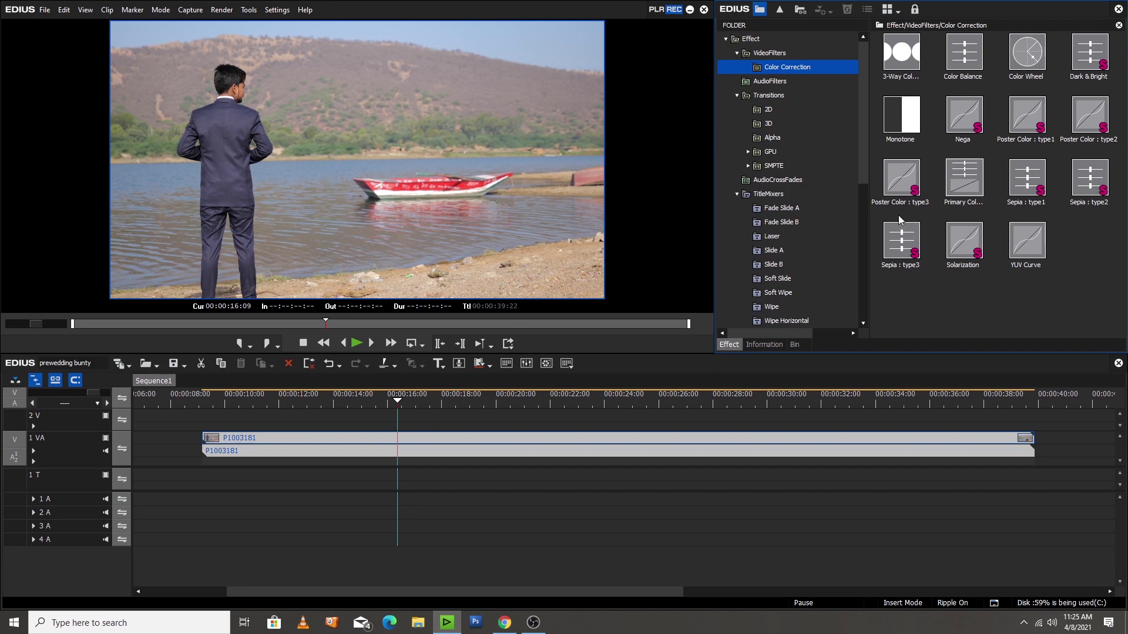
click(966, 182)
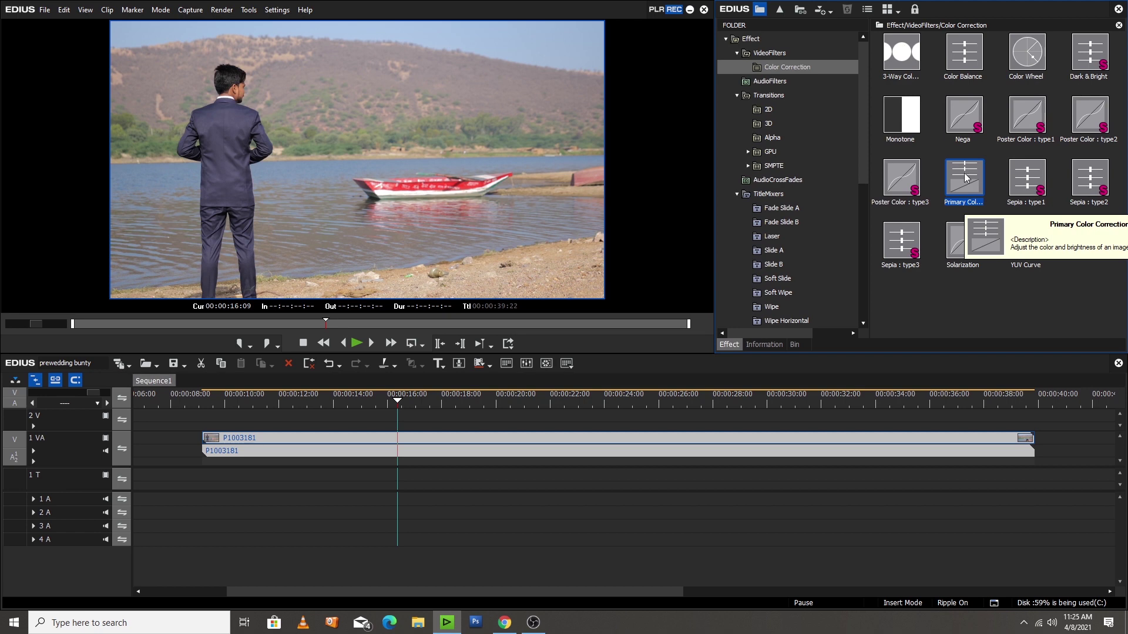
drag(964, 172, 646, 444)
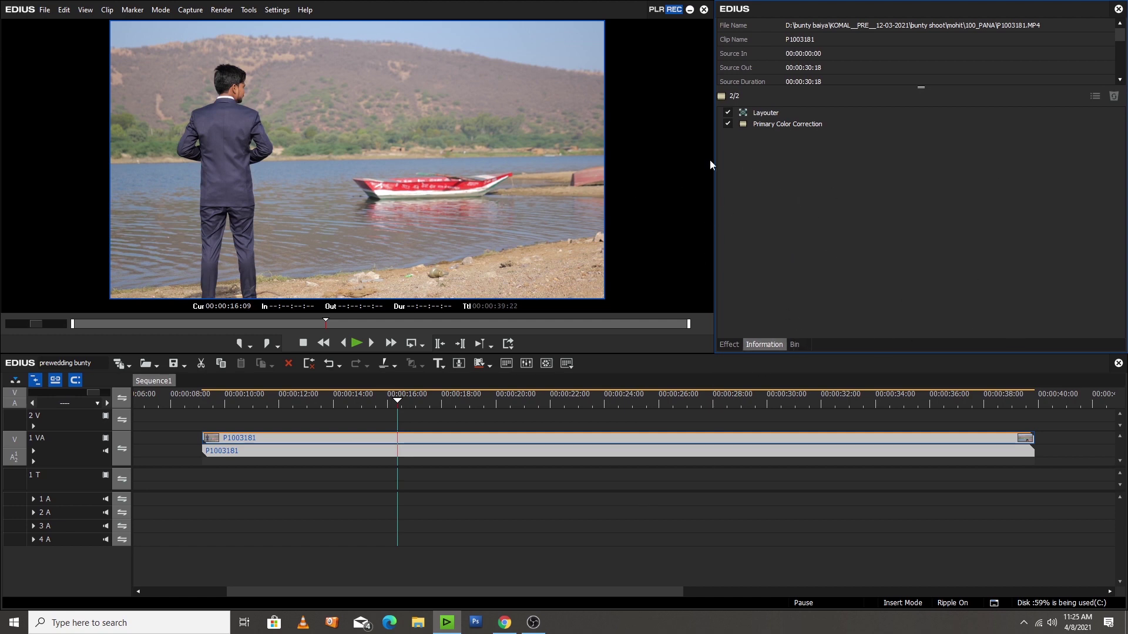
- Open the clip's Primary Color Correction, reposition and enlarge it, and open its Destination/LUT settings
click(797, 130)
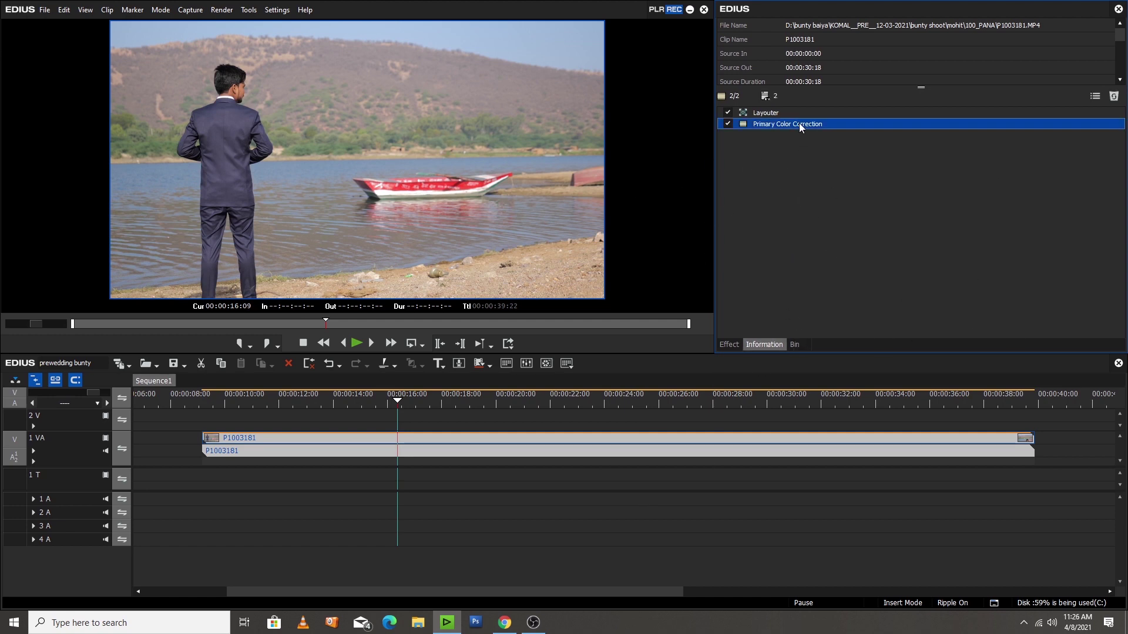
double_click(799, 124)
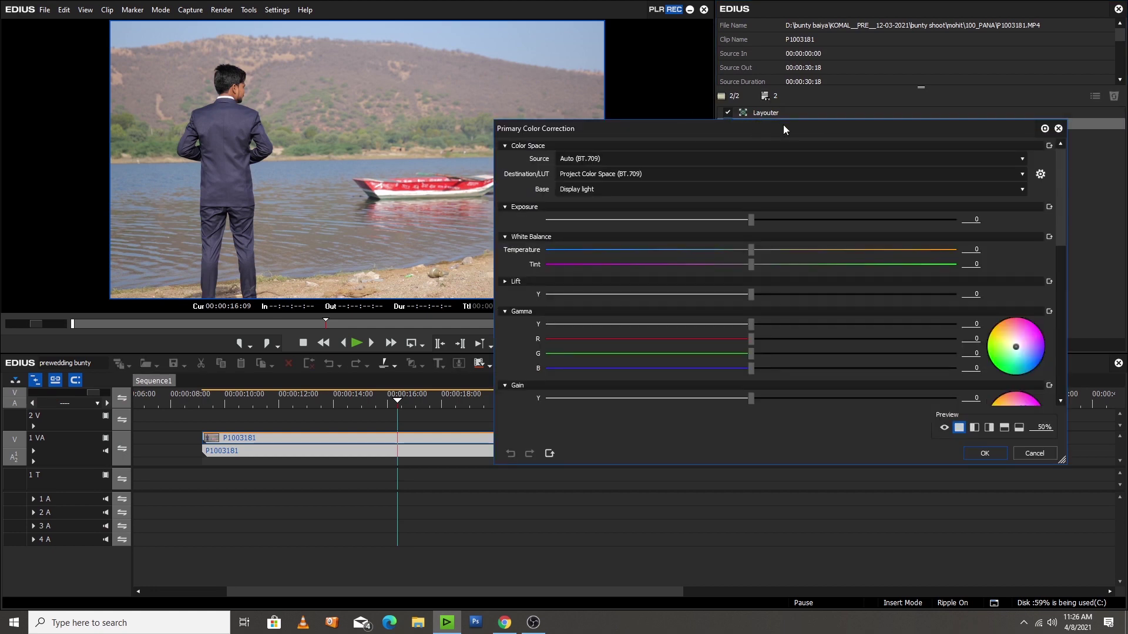
drag(784, 128, 497, 69)
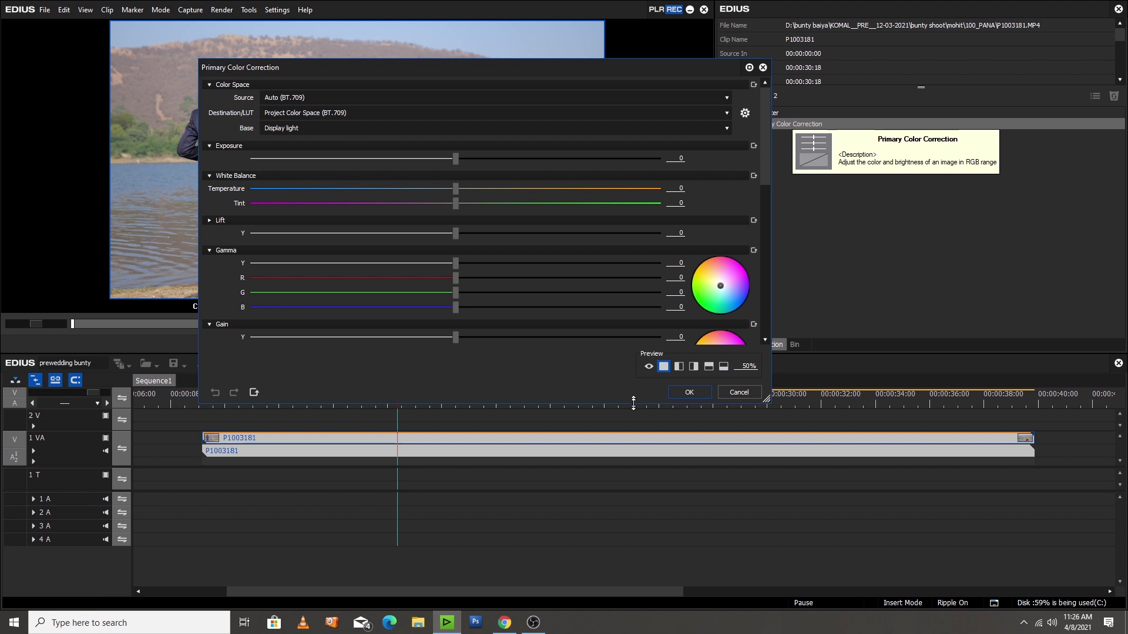
drag(633, 404, 634, 532)
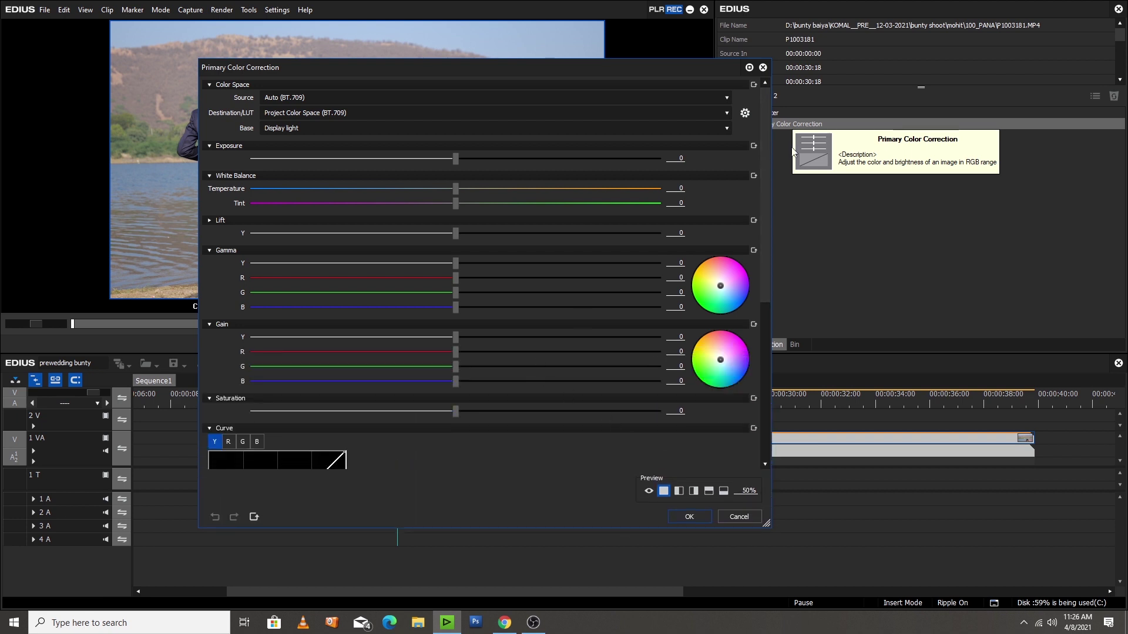
drag(765, 168, 792, 126)
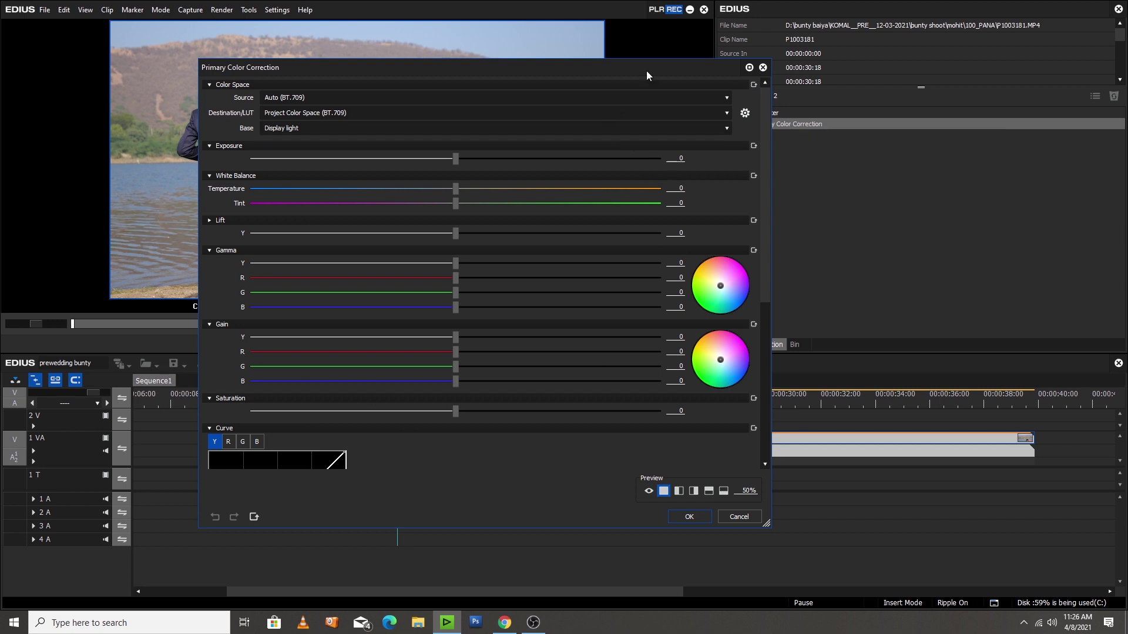
mouse_move(652, 71)
mouse_down()
mouse_move(712, 101)
mouse_move(844, 64)
mouse_up()
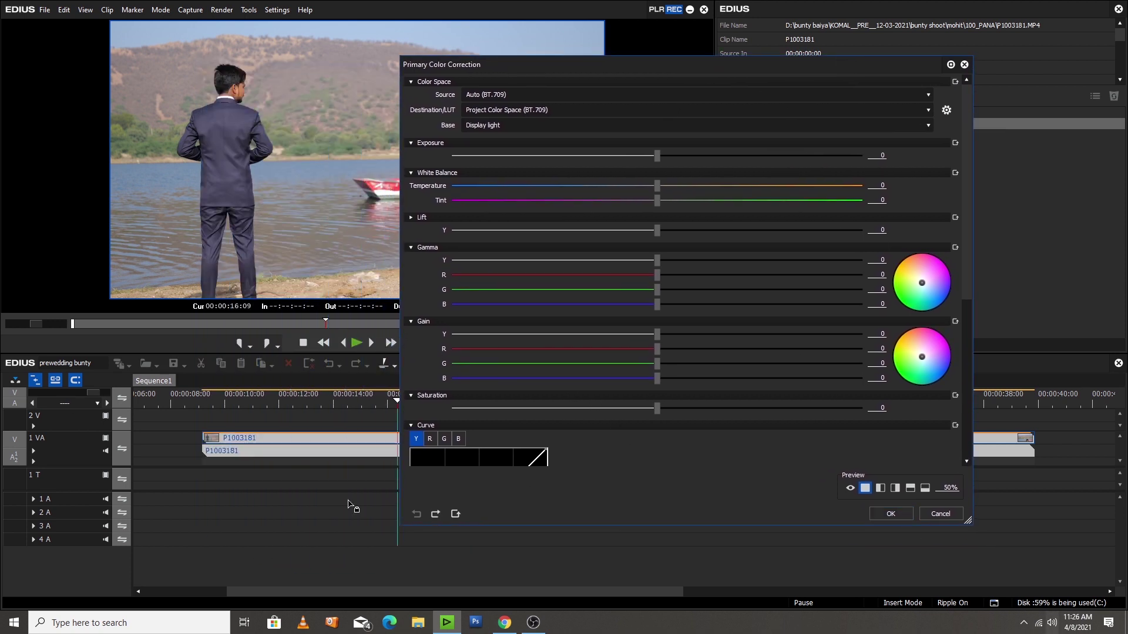
click(947, 111)
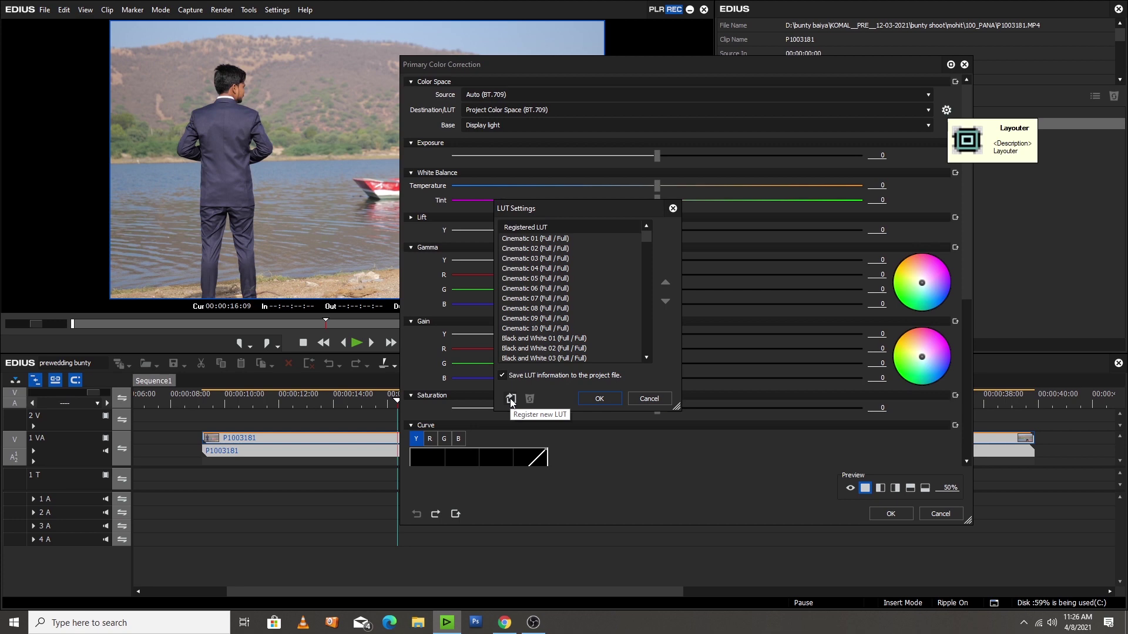
- Start adding a LUT and open the Premiere Pro and EDIUS LUTs folder on the Desktop
click(511, 400)
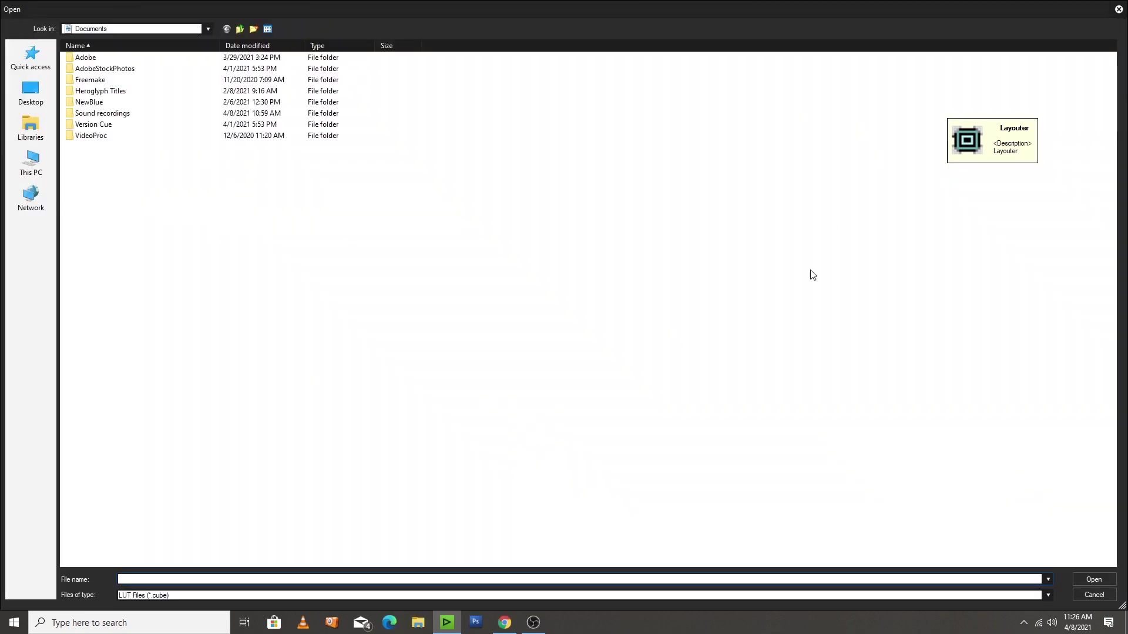
click(31, 93)
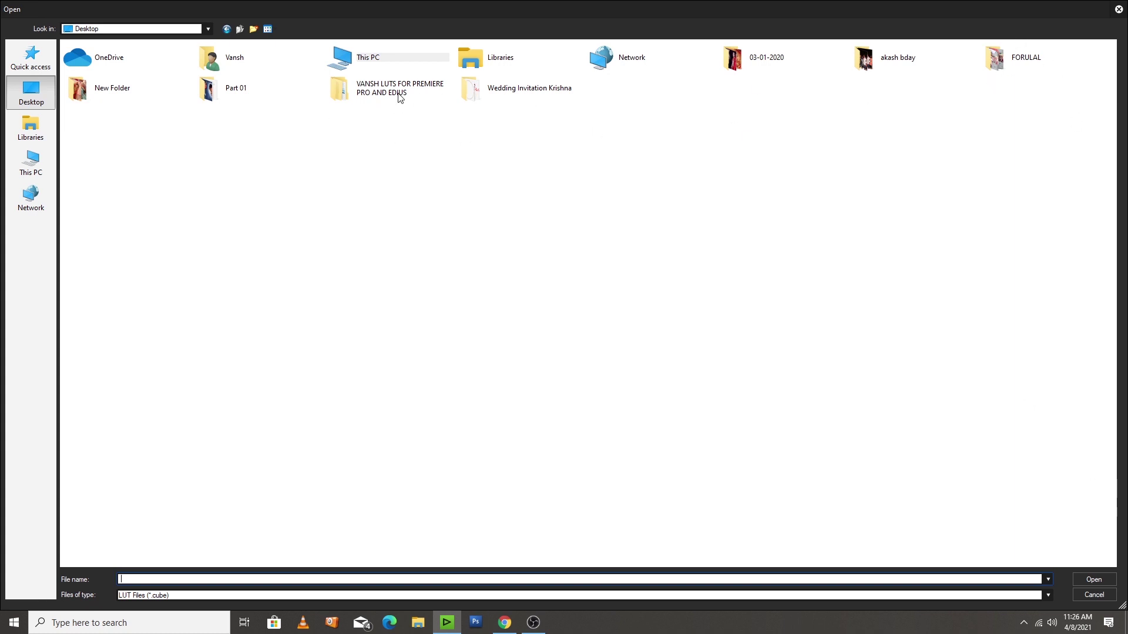
click(42, 95)
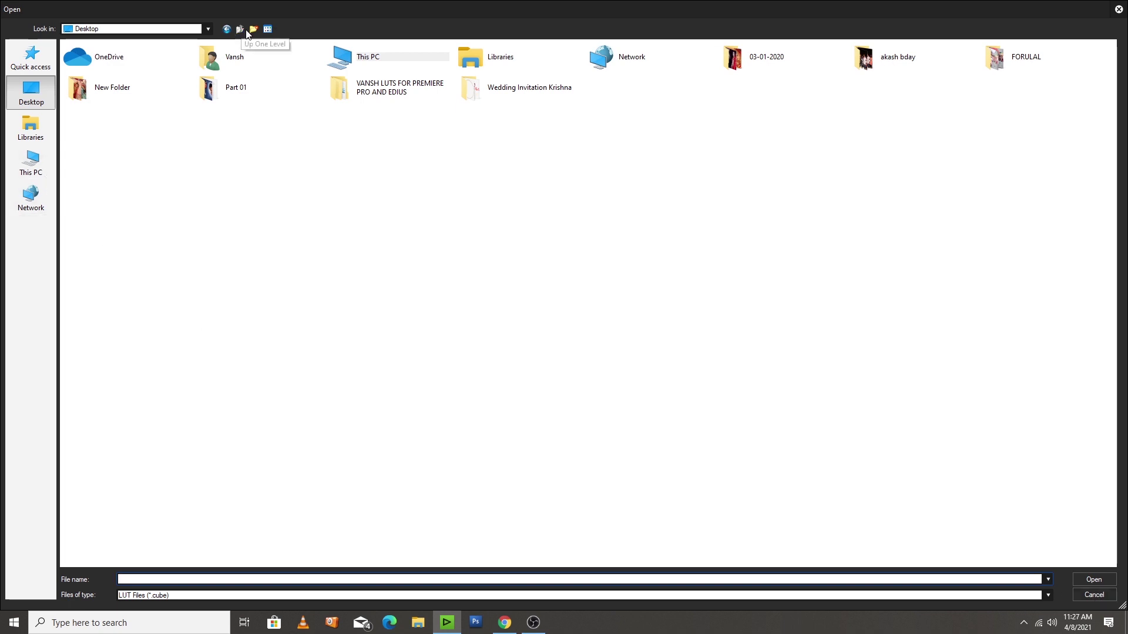
click(235, 62)
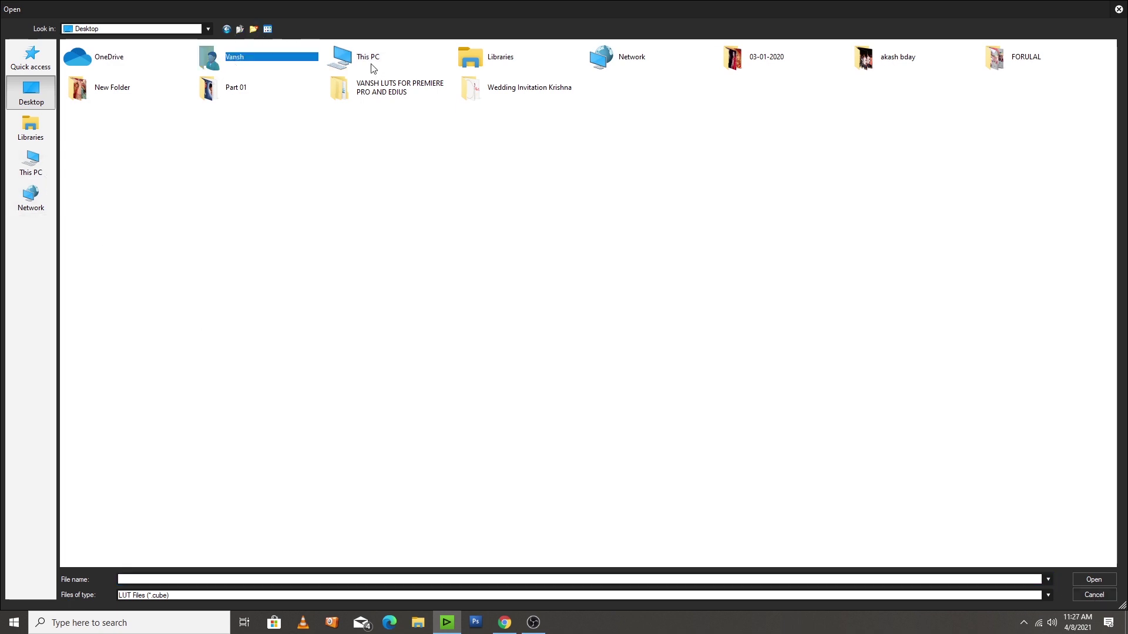
click(371, 68)
click(767, 58)
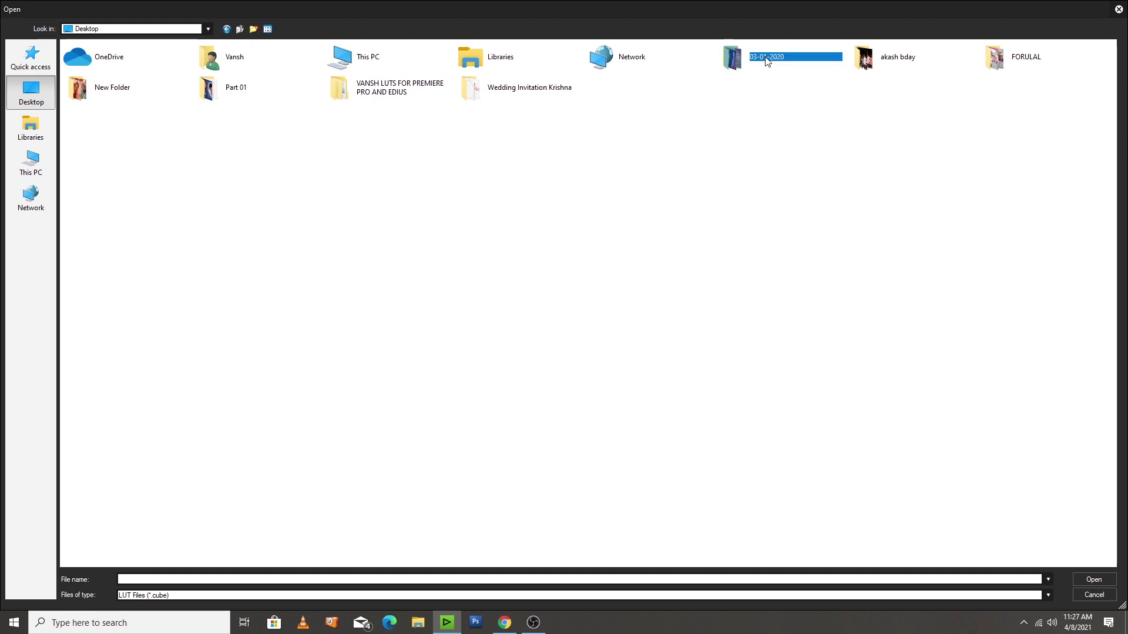
click(879, 59)
click(1034, 63)
click(233, 97)
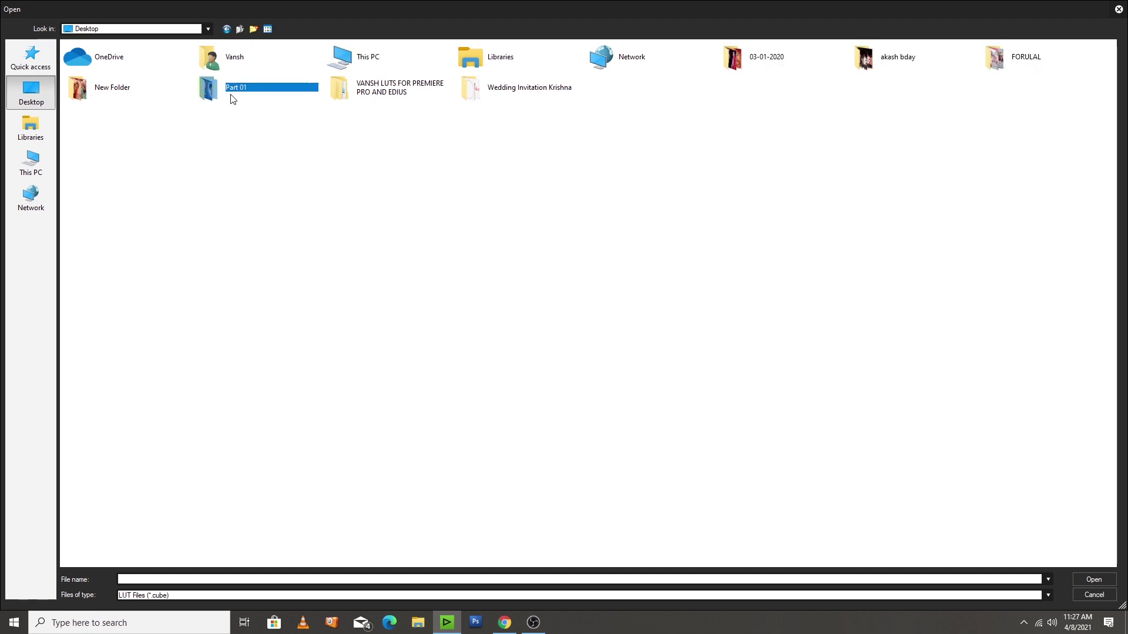
click(121, 92)
click(392, 96)
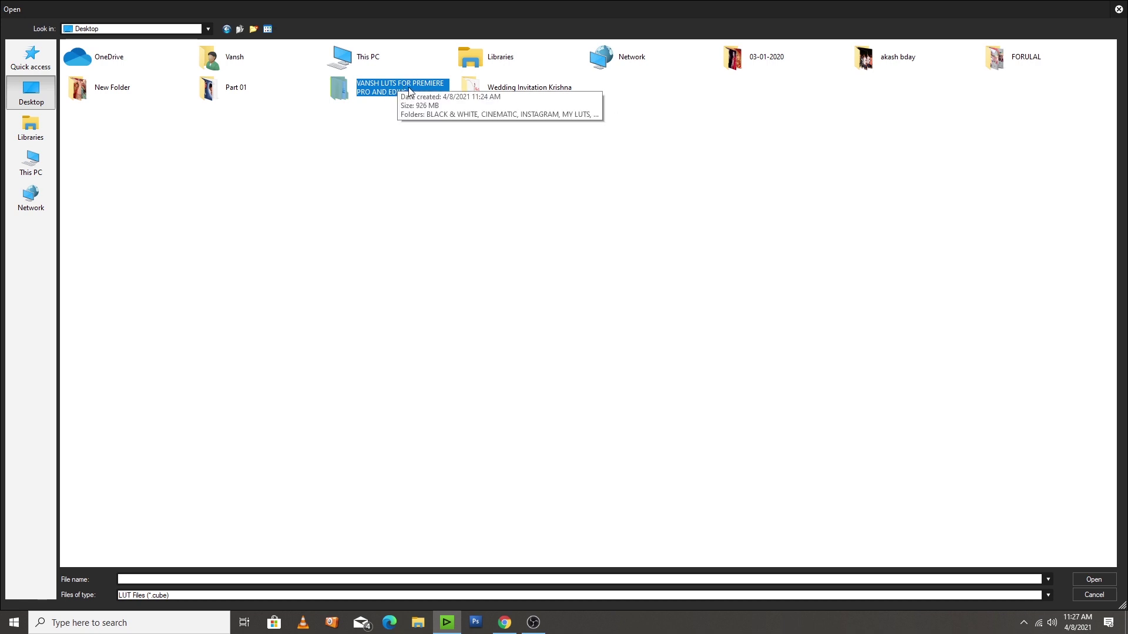
double_click(410, 91)
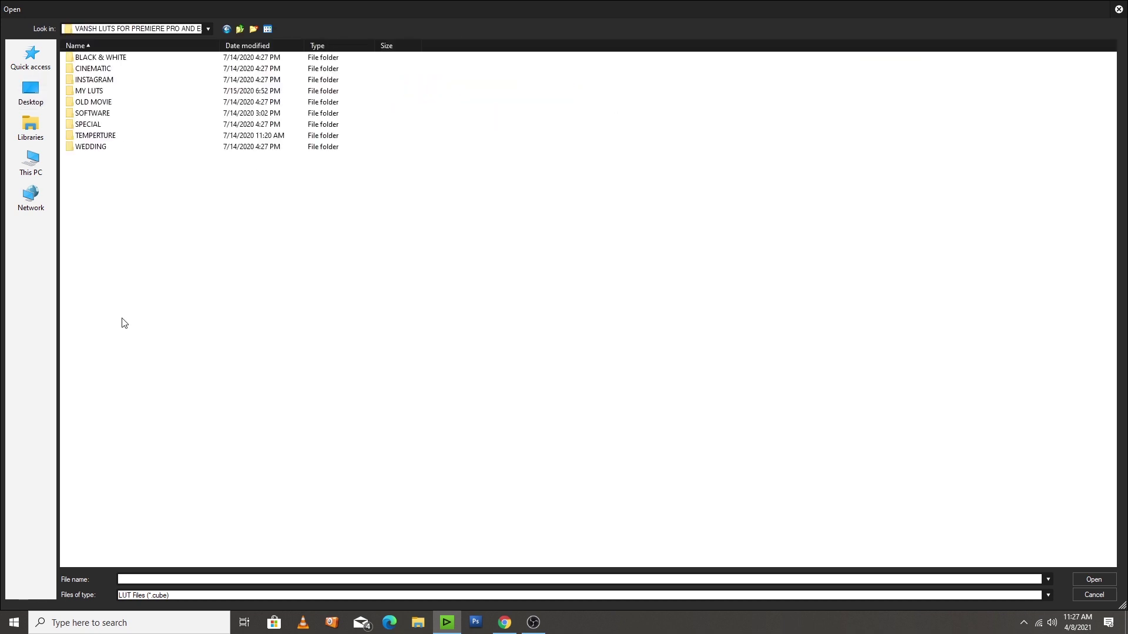
- Open the BLACK & WHITE folder and load all fifteen .CUBE files
drag(122, 229, 89, 59)
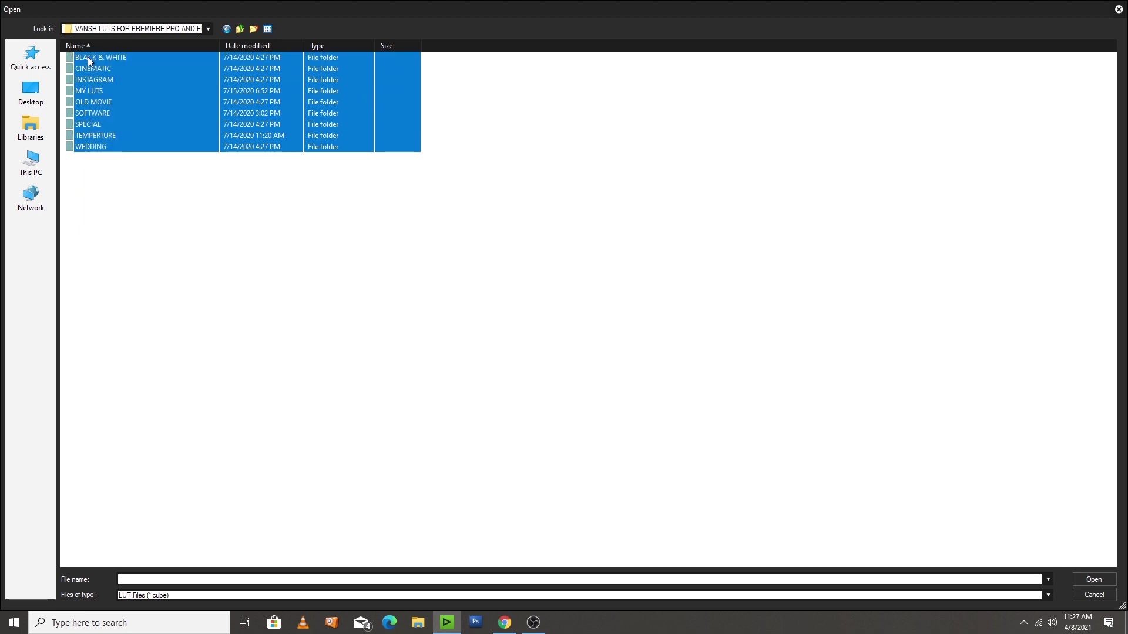
double_click(90, 59)
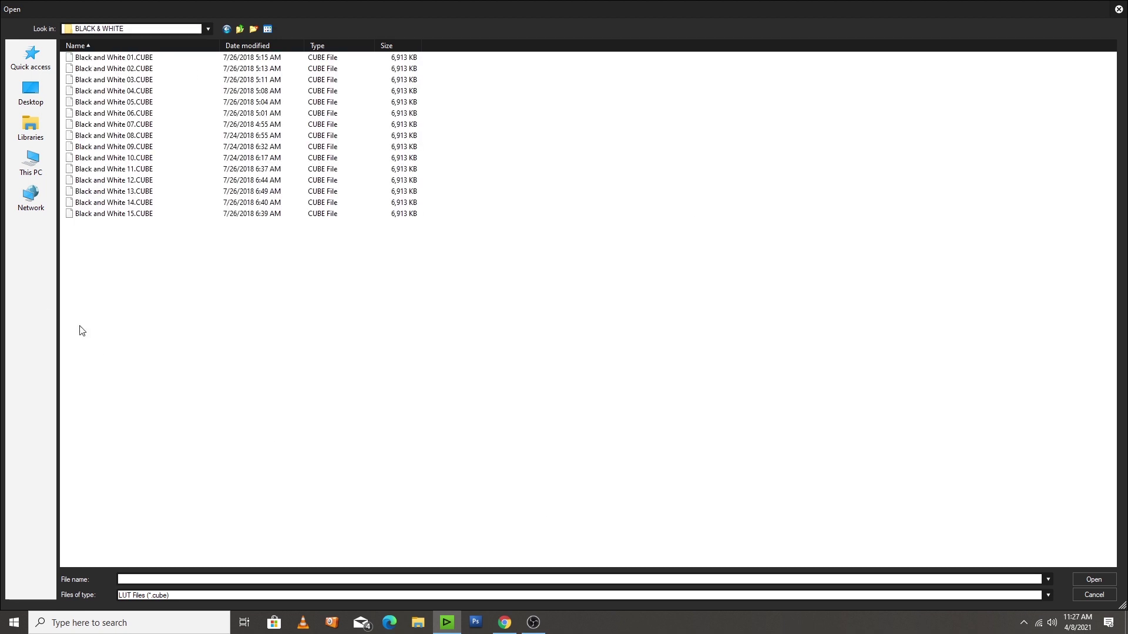
drag(141, 303, 119, 55)
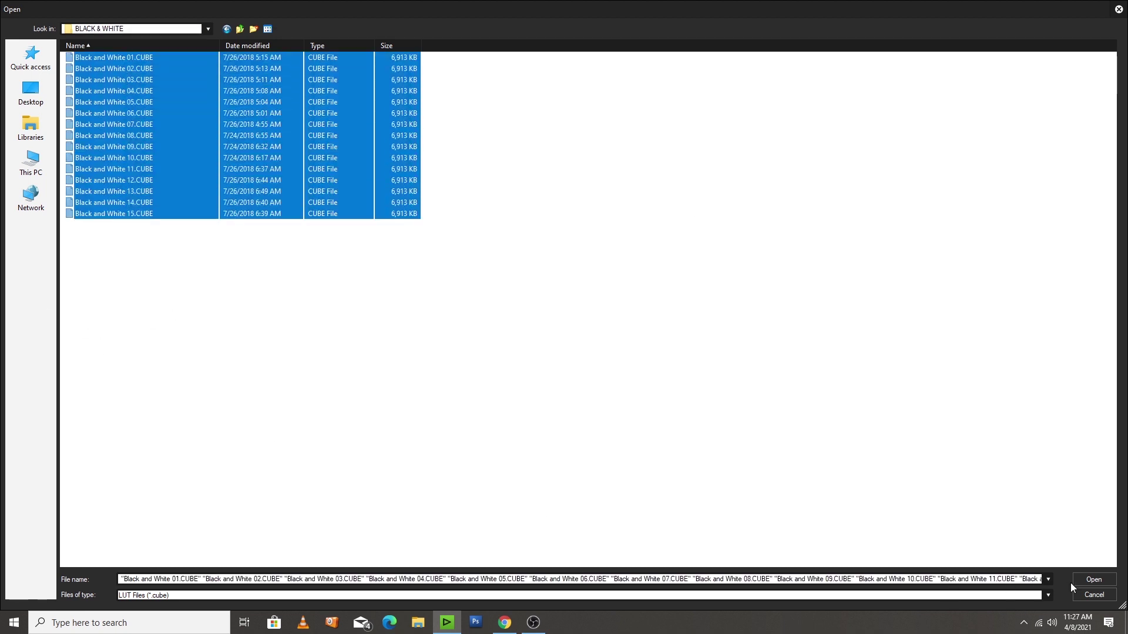
click(1101, 579)
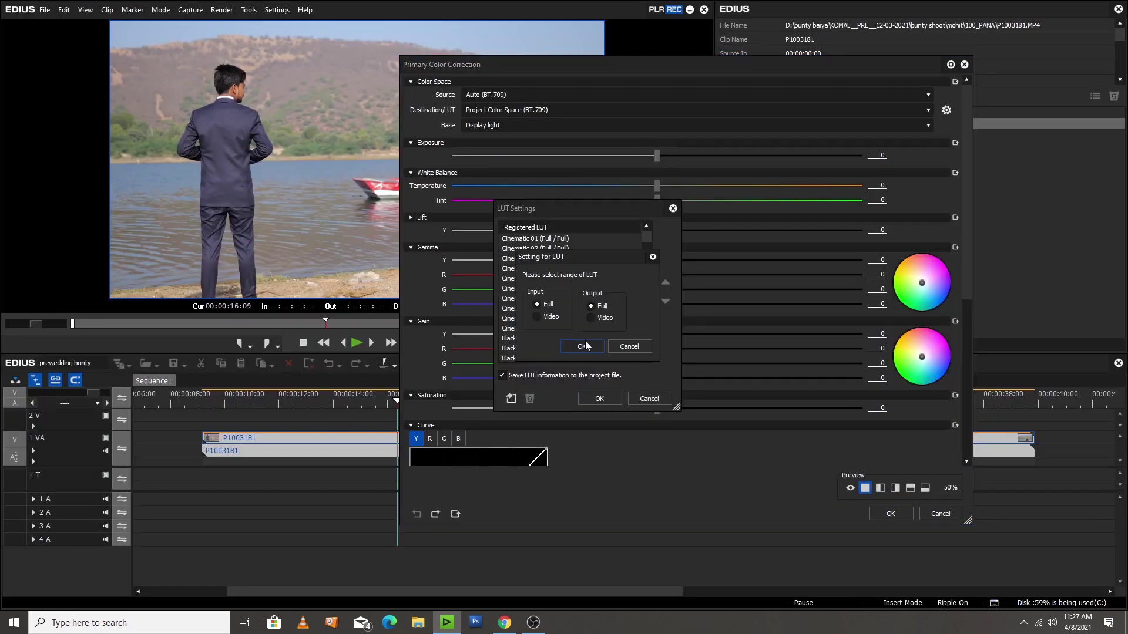
- Confirm Full range for the Black and White LUTs, then add all ten CINEMATIC .CUBE files likewise
click(581, 346)
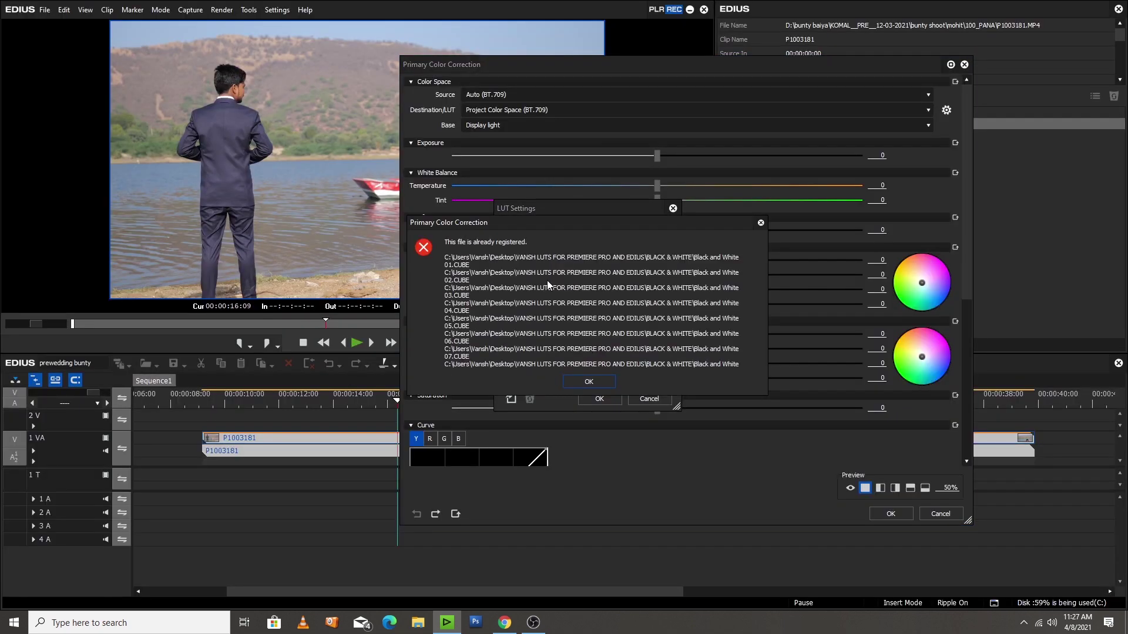
click(589, 383)
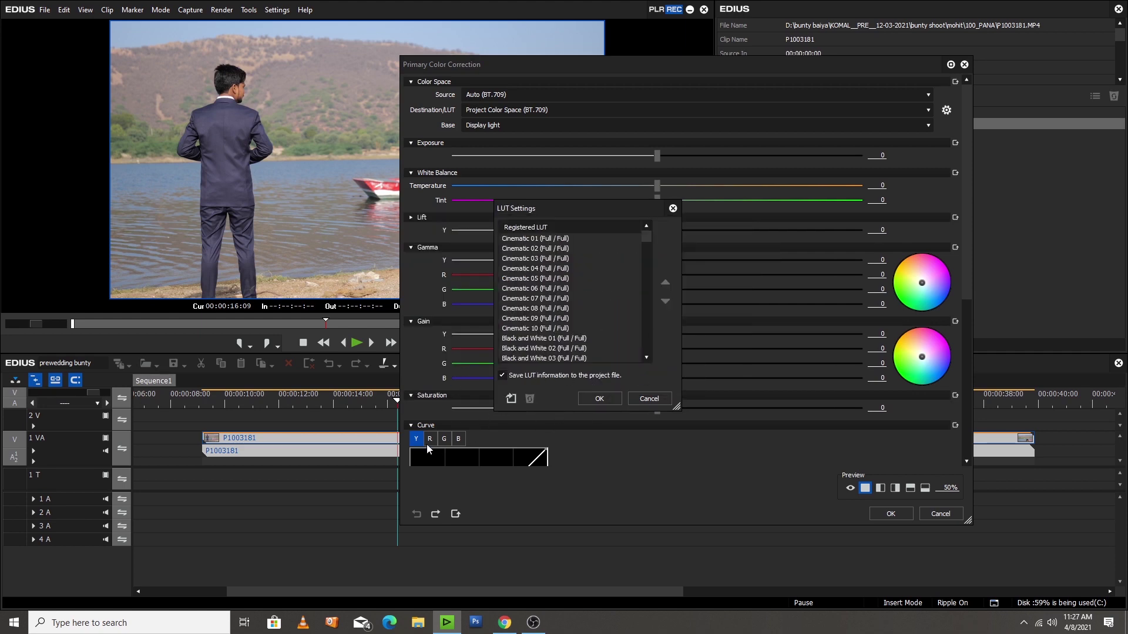
click(511, 399)
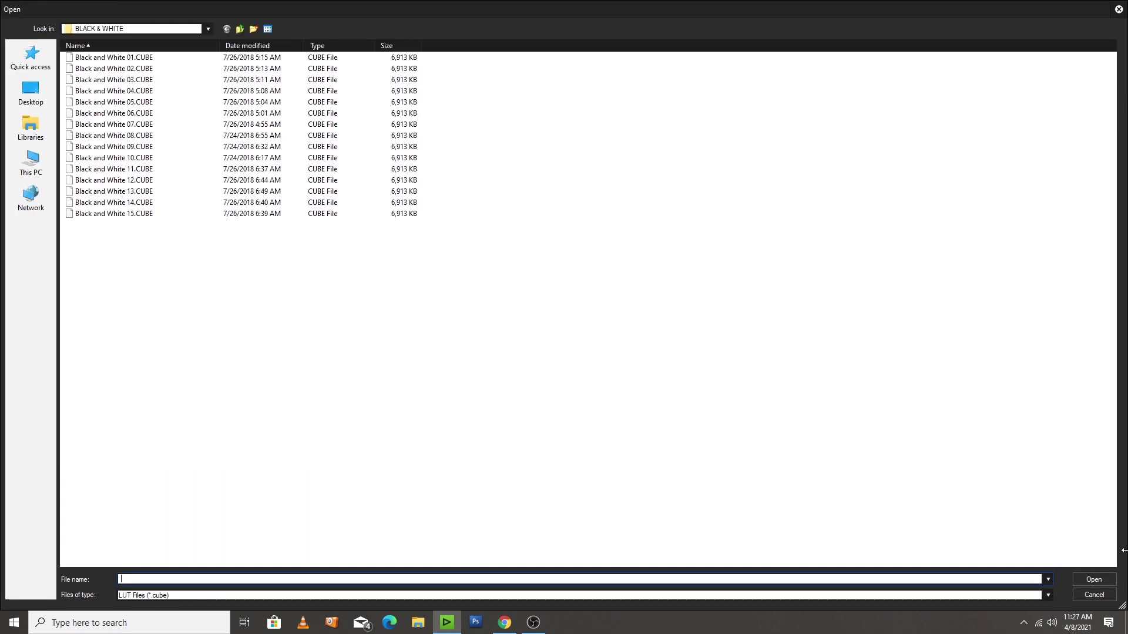
click(240, 29)
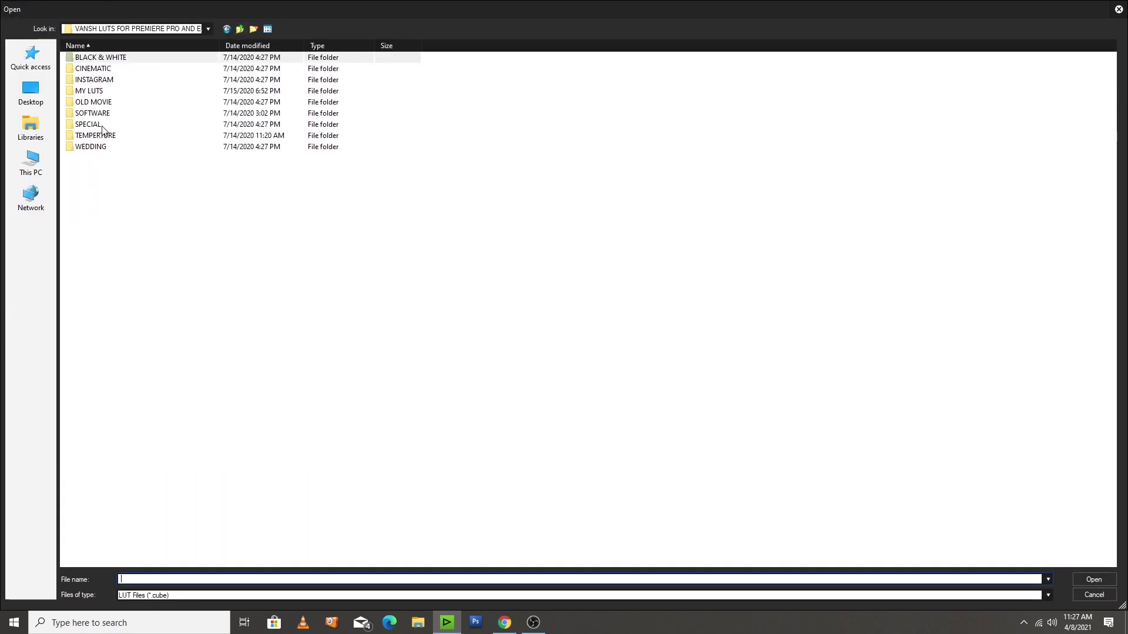
double_click(93, 68)
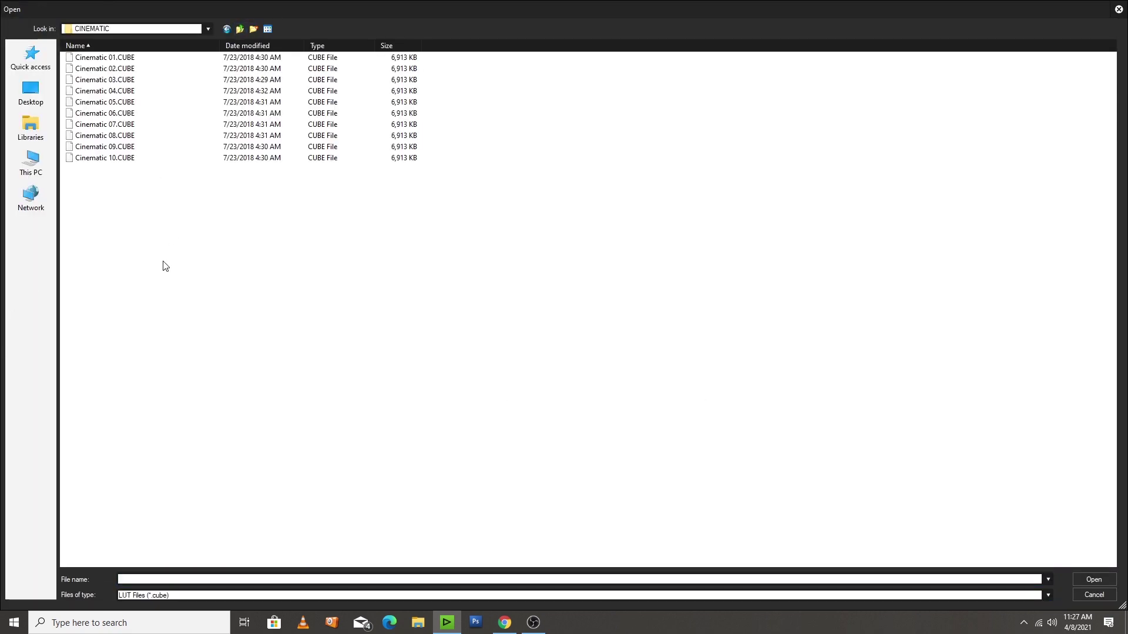
drag(146, 277, 82, 51)
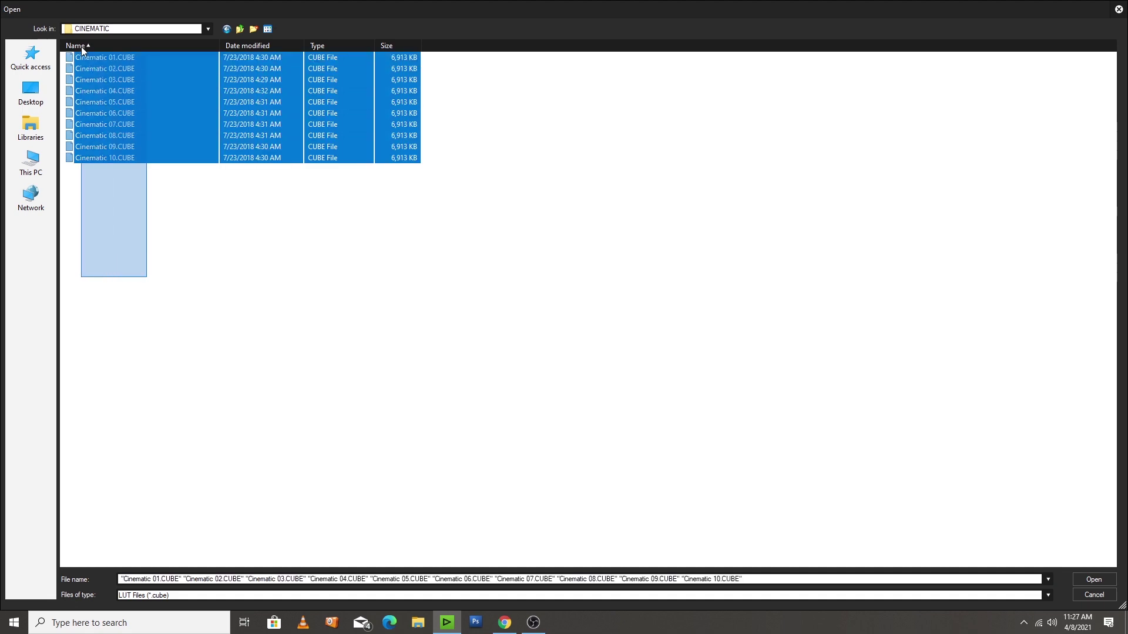
click(1098, 580)
click(582, 346)
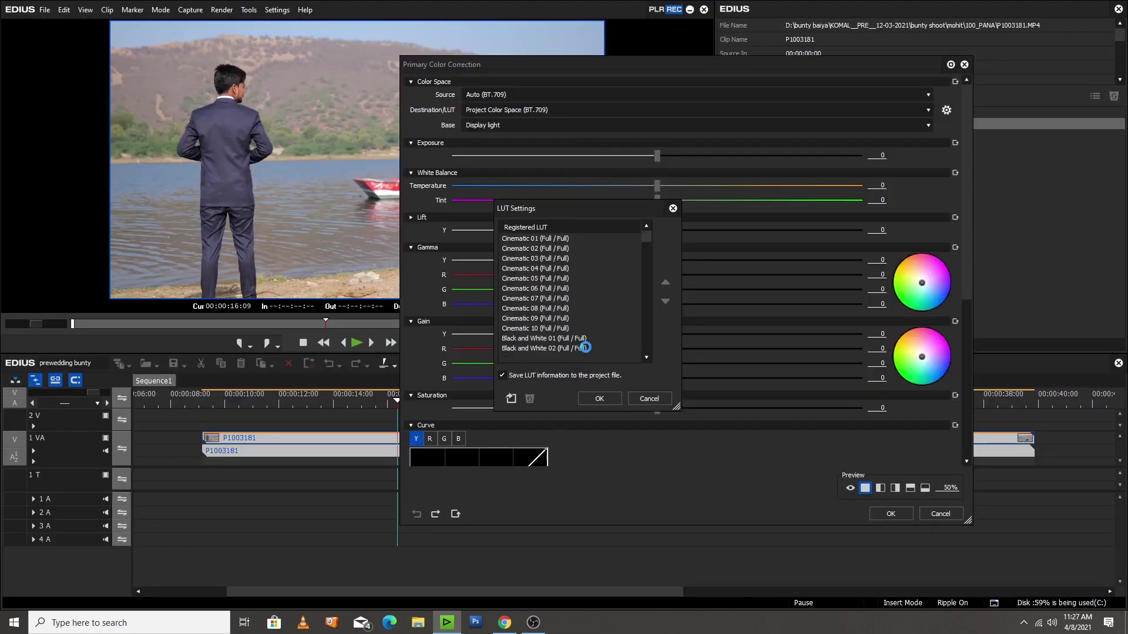
click(610, 363)
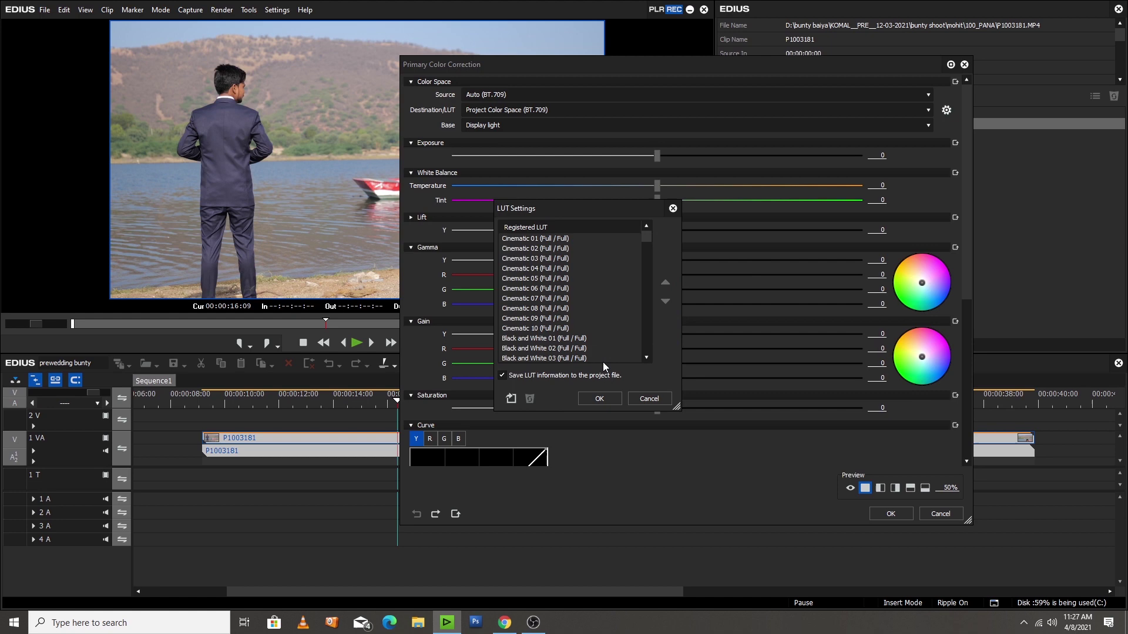
- Close LUT Settings and Primary Color Correction with OK, reopen it, and show the Destination/LUT list
click(609, 400)
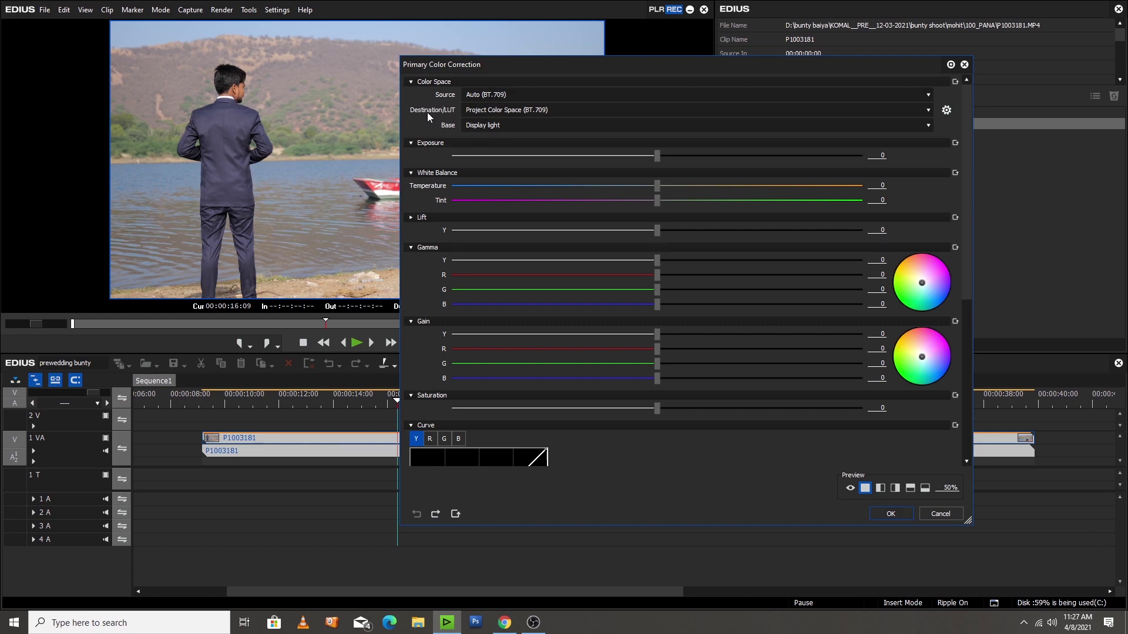
click(891, 515)
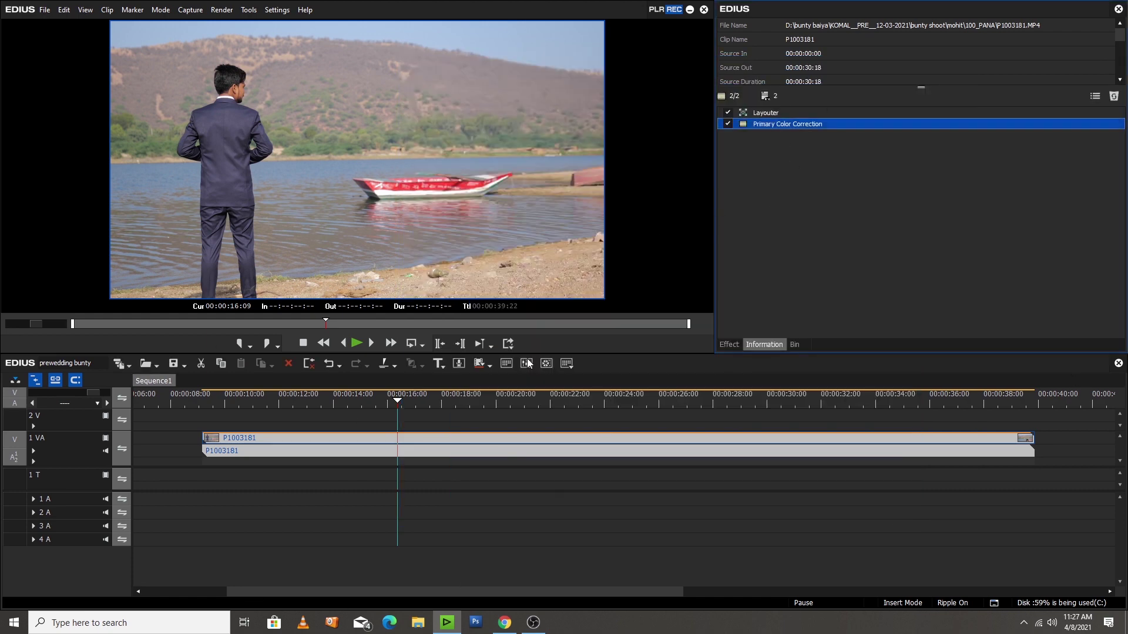
double_click(812, 123)
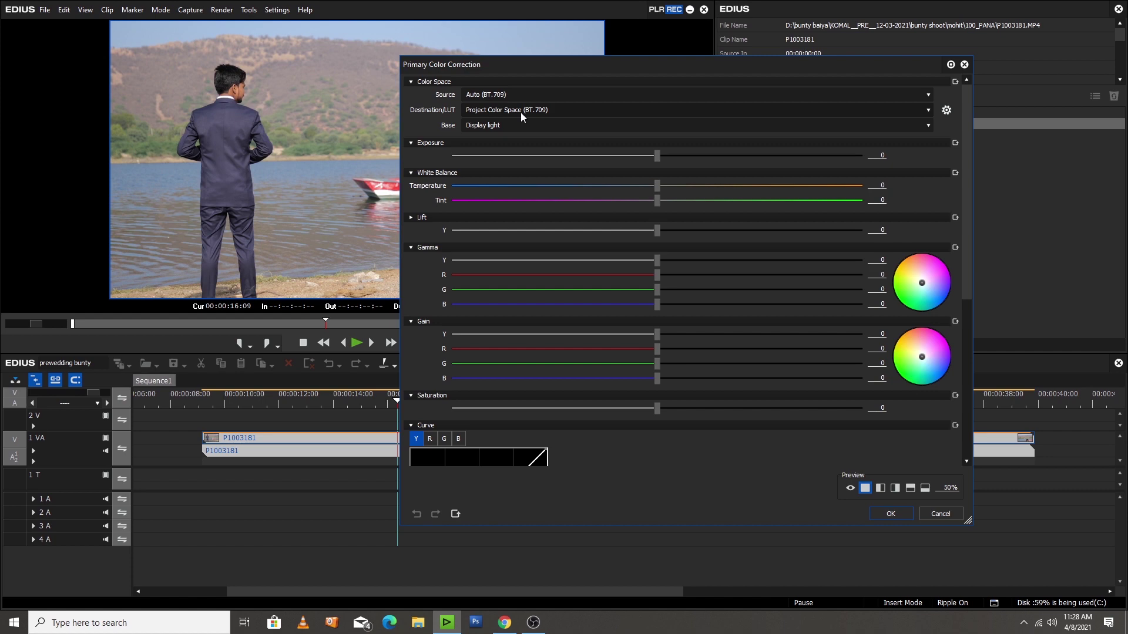
click(925, 111)
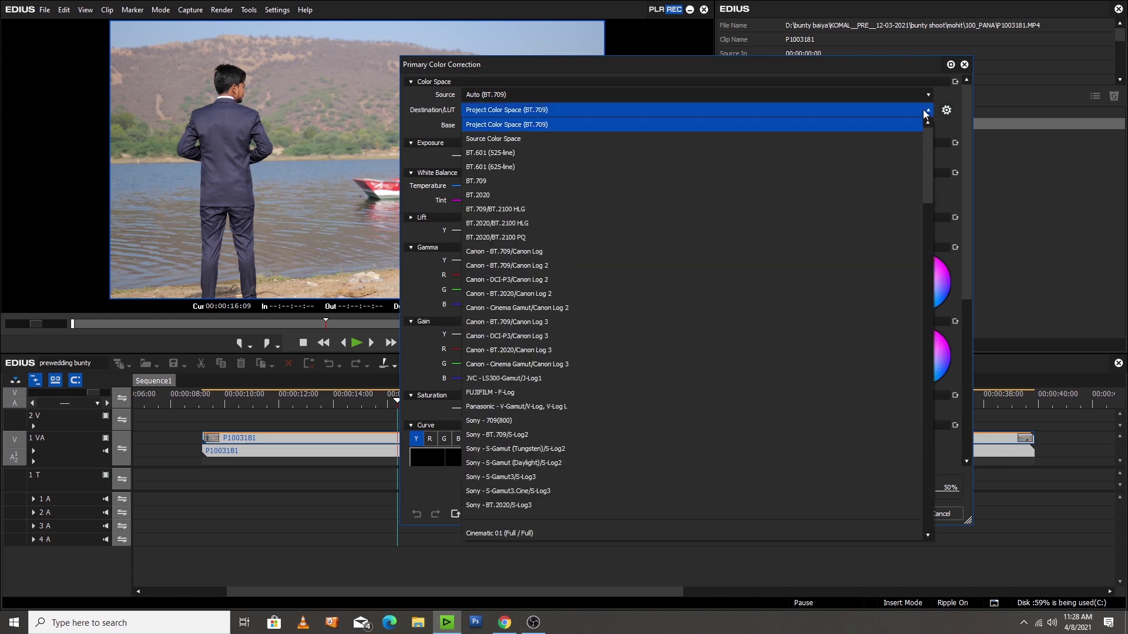
- Apply the One Color (Blue) destination LUT, then scrub the clip to preview the blue suit
scroll(538, 423, down, 10)
scroll(538, 423, down, 10)
scroll(538, 423, down, 5)
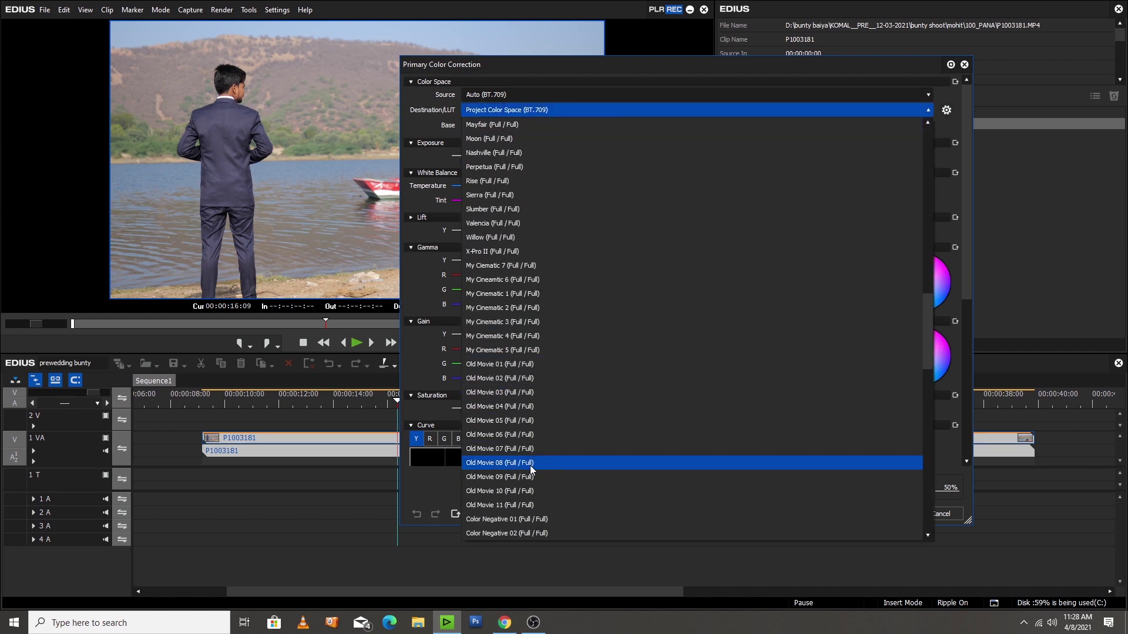
scroll(514, 449, down, 8)
scroll(517, 446, down, 8)
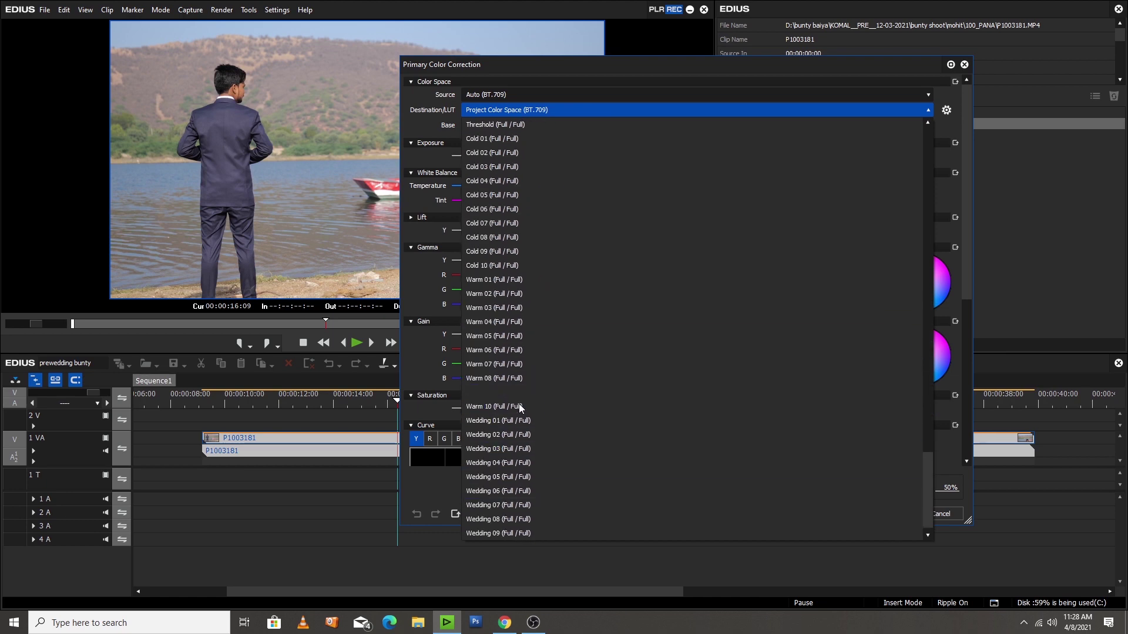
scroll(497, 346, up, 6)
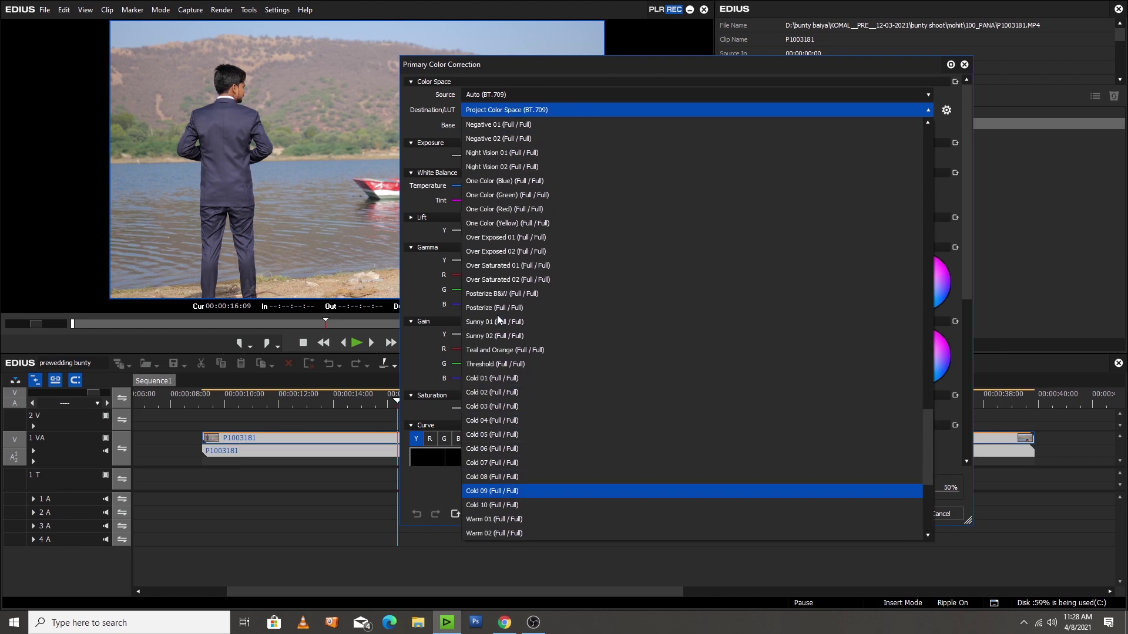
click(513, 180)
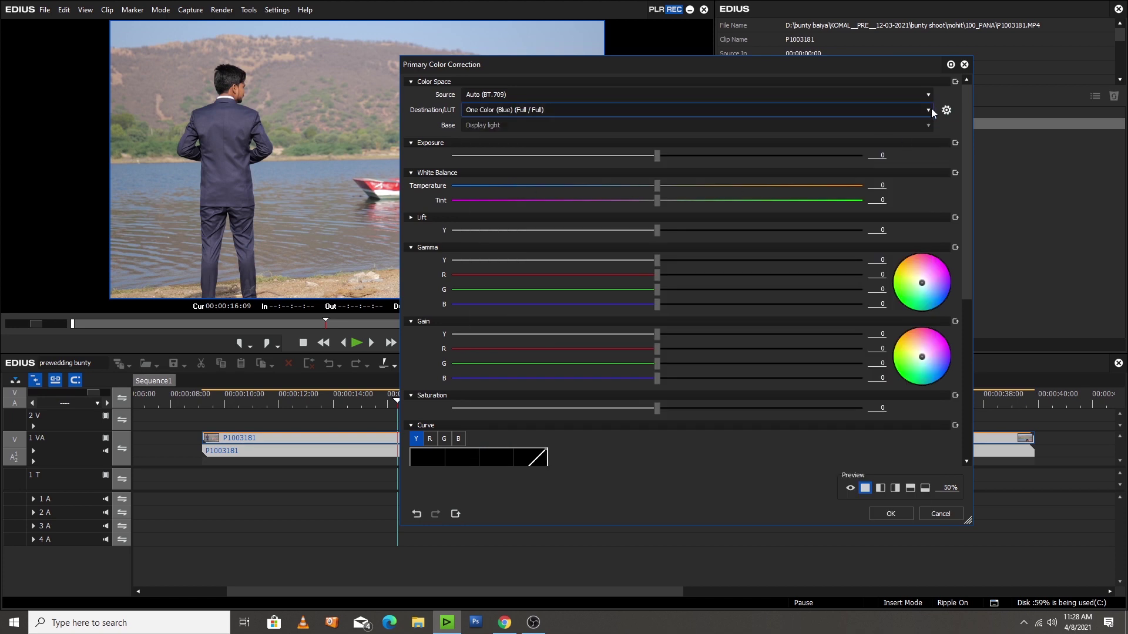
mouse_move(848, 60)
mouse_down()
mouse_move(973, 145)
mouse_move(976, 94)
mouse_up()
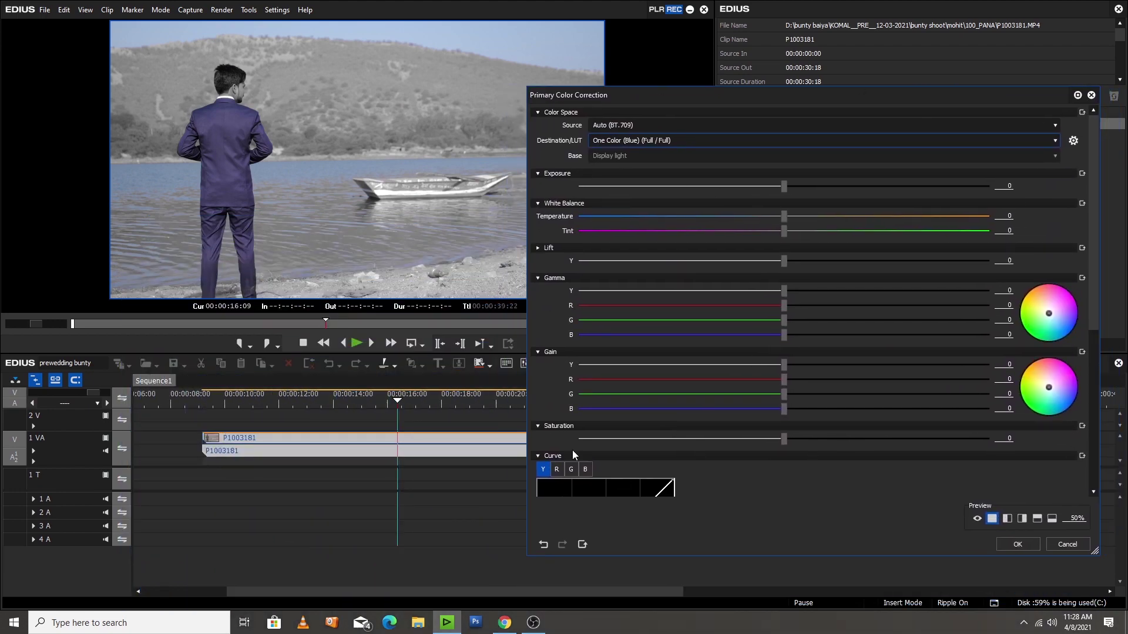
mouse_move(398, 402)
mouse_down()
mouse_move(654, 432)
mouse_move(903, 421)
mouse_move(341, 403)
mouse_up()
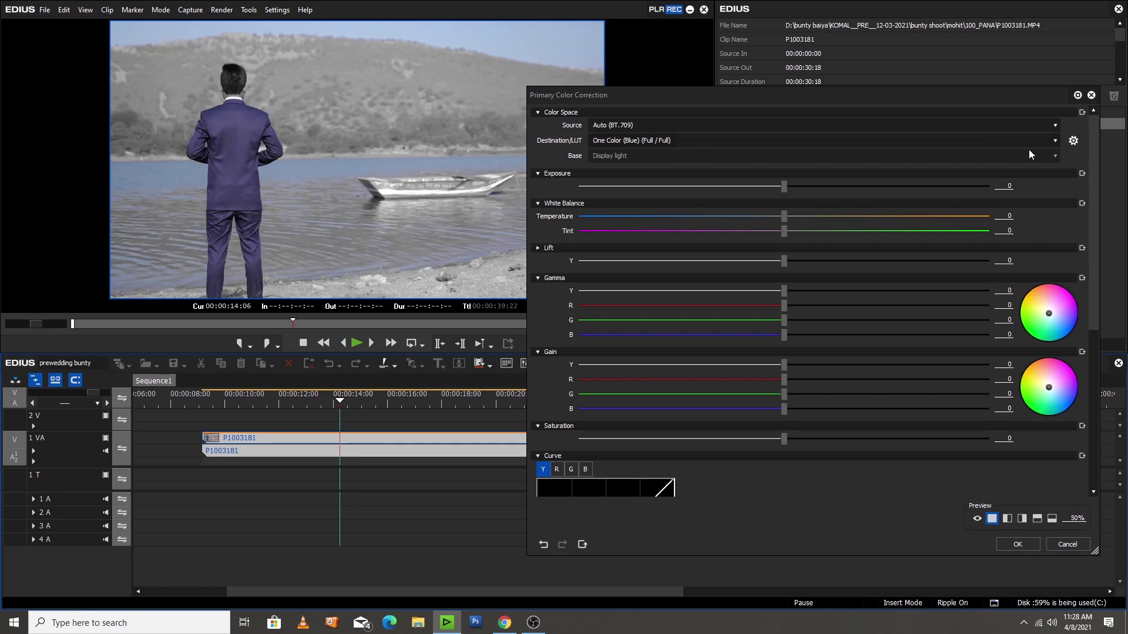
- Try the One Color (Green) and One Color (Yellow) LUTs, scrubbing the clip to preview
click(1056, 139)
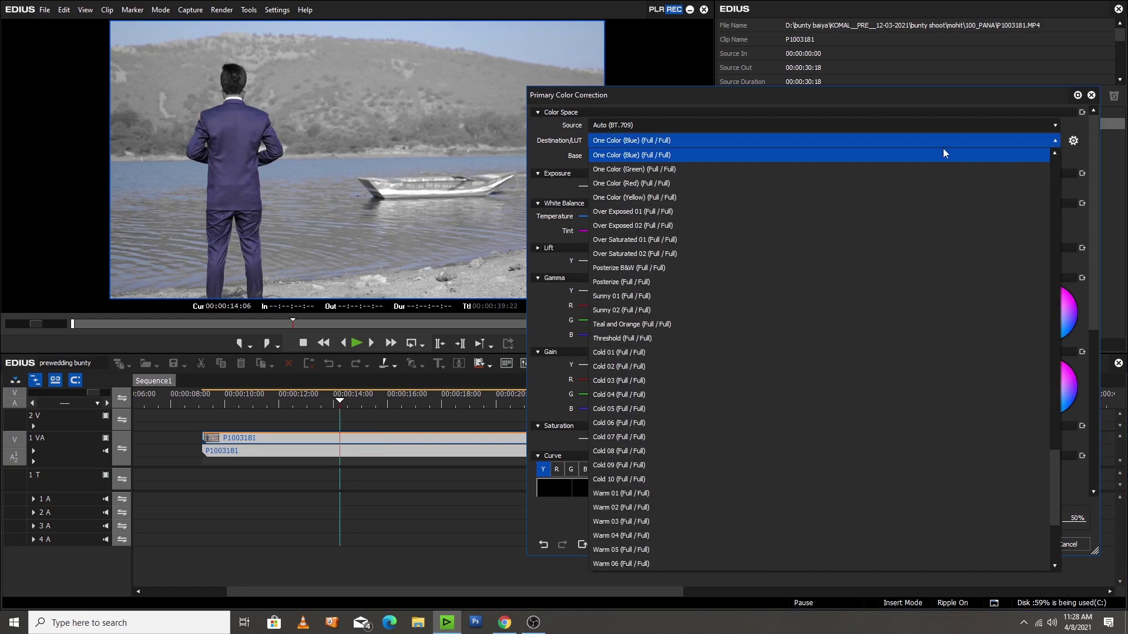
click(668, 170)
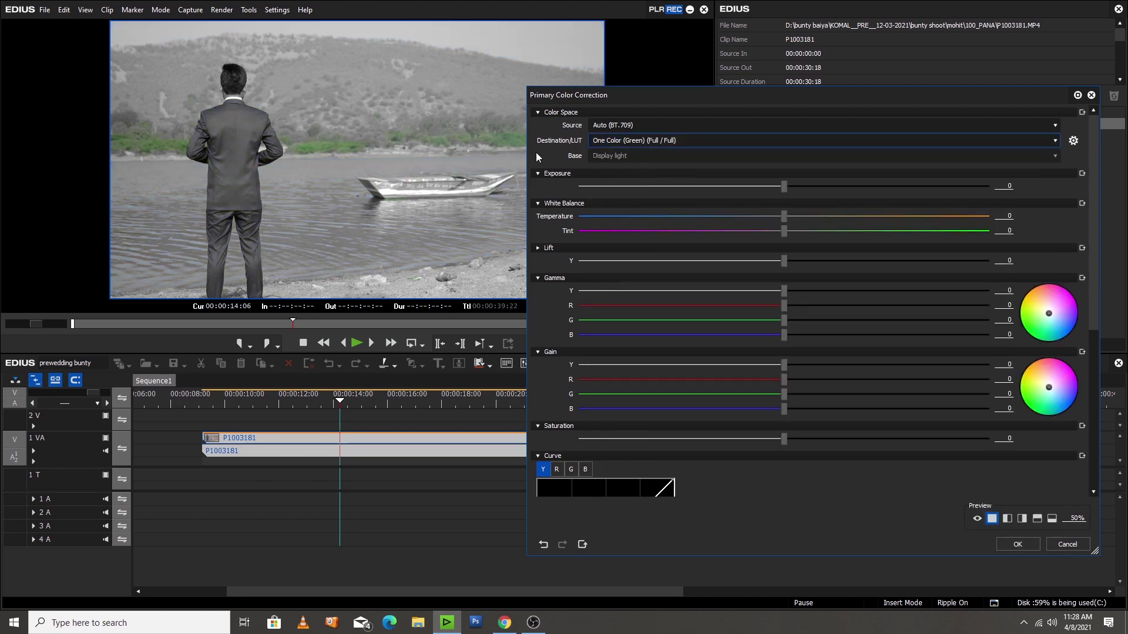
click(1056, 140)
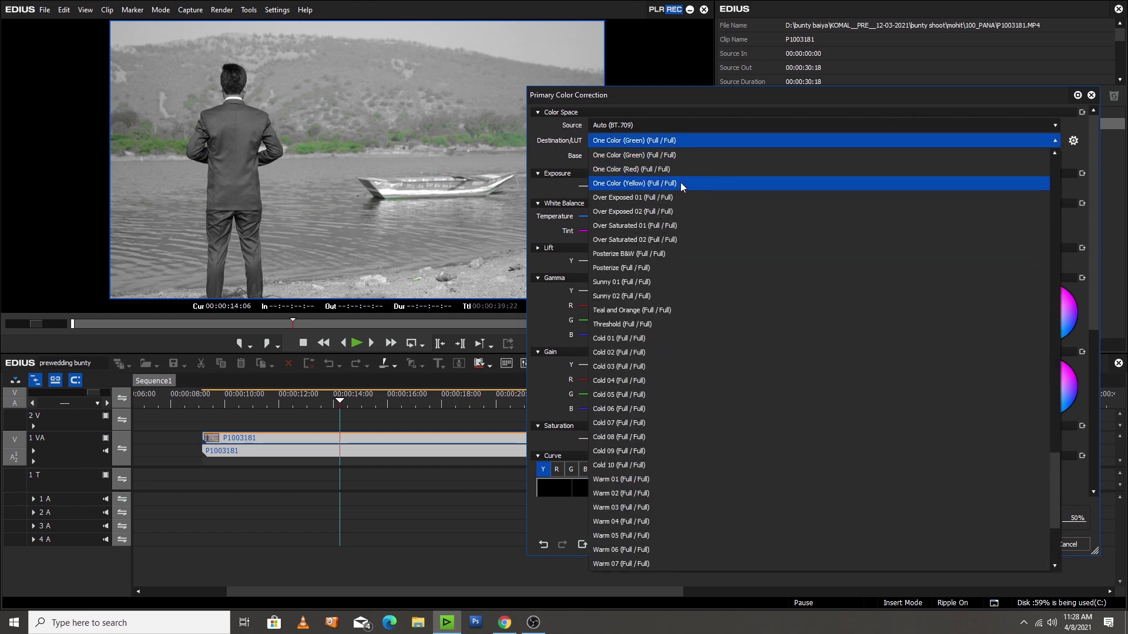
click(680, 183)
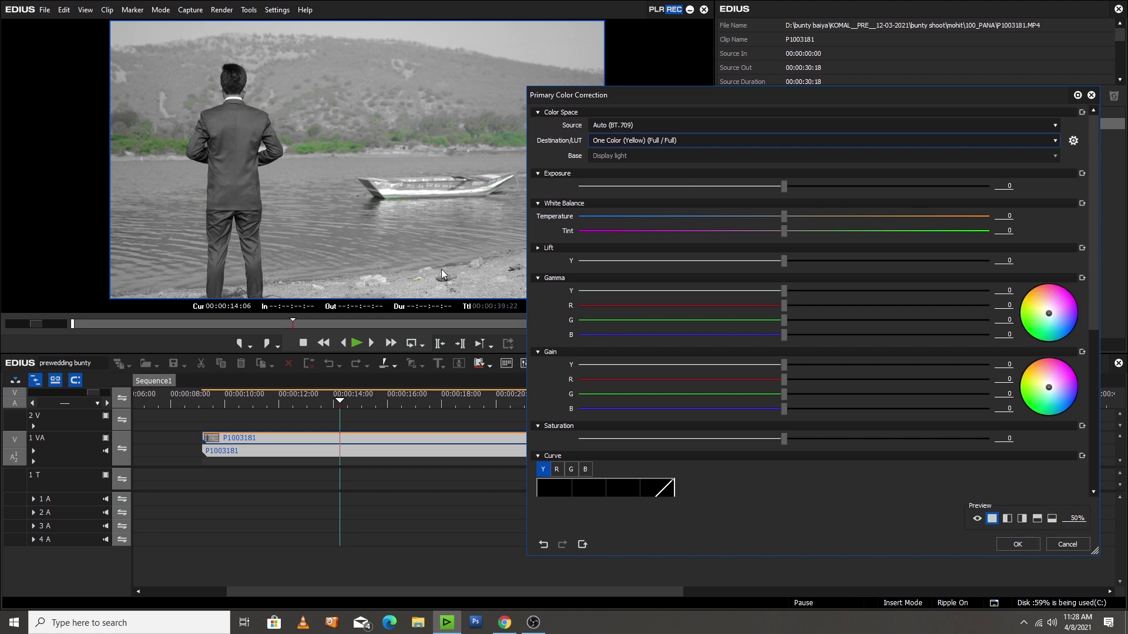
drag(338, 403, 453, 457)
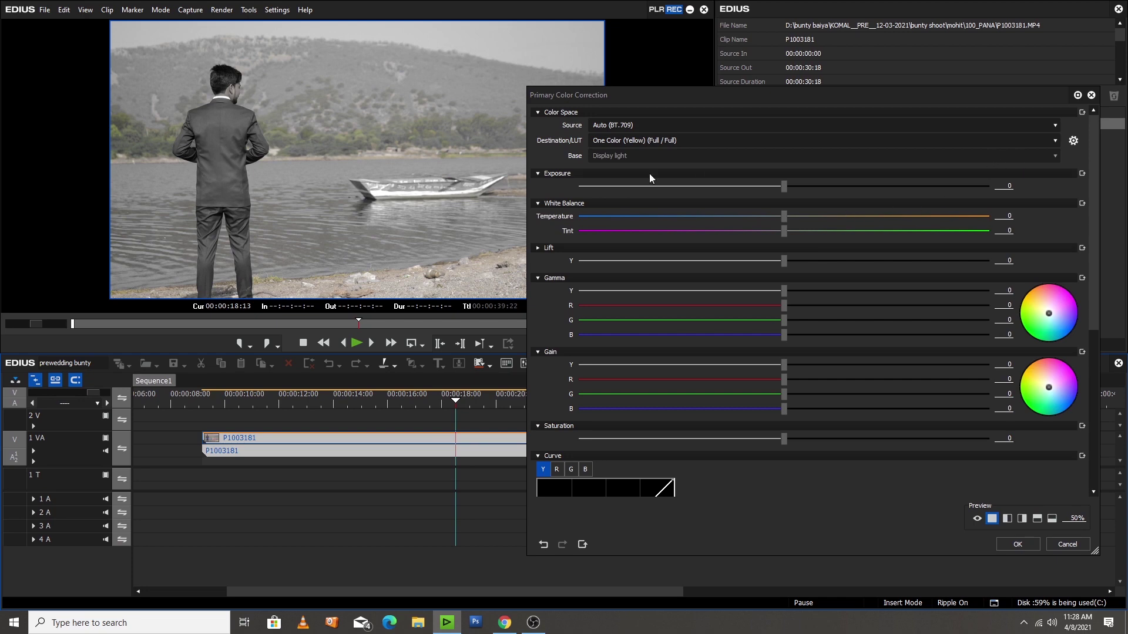
- Set the destination LUT to One Color (Red)
click(1054, 142)
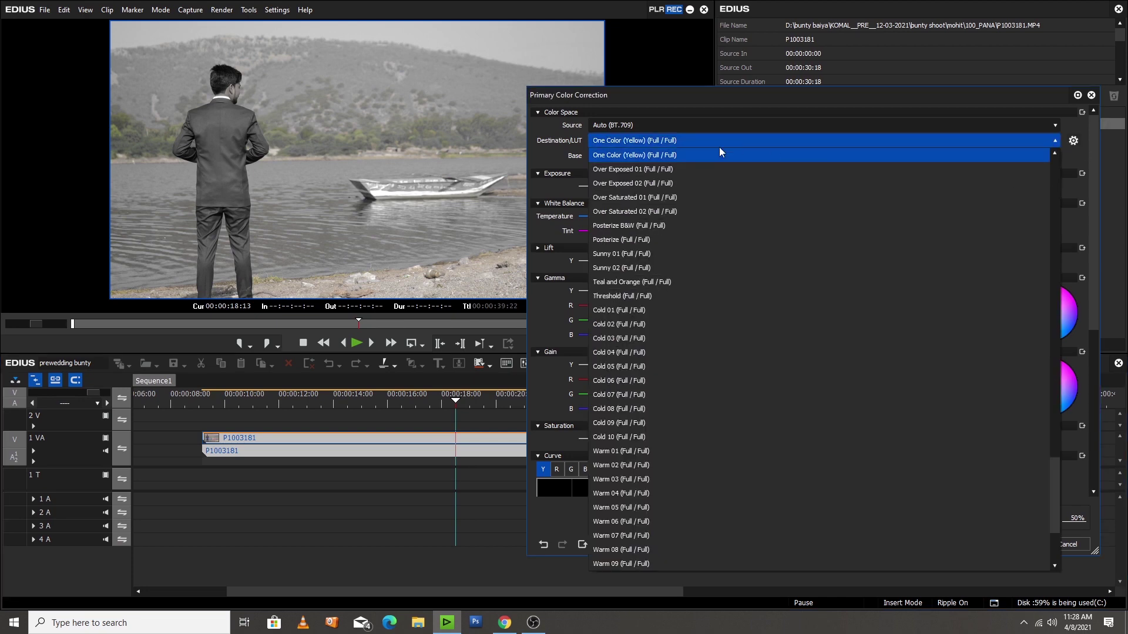
scroll(634, 164, up, 1)
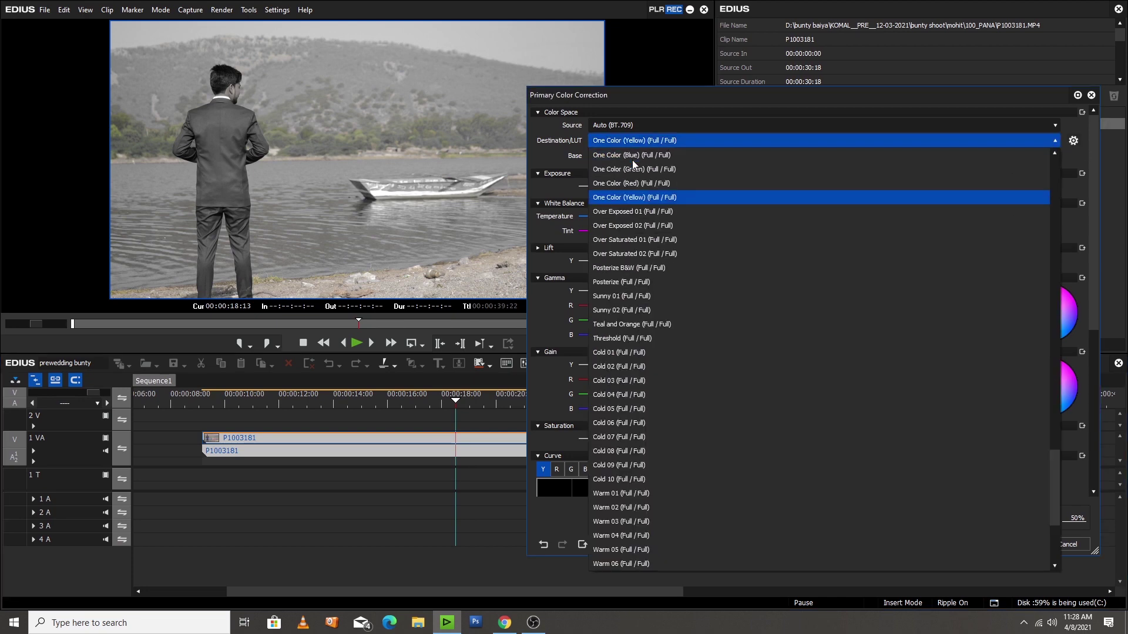
click(654, 187)
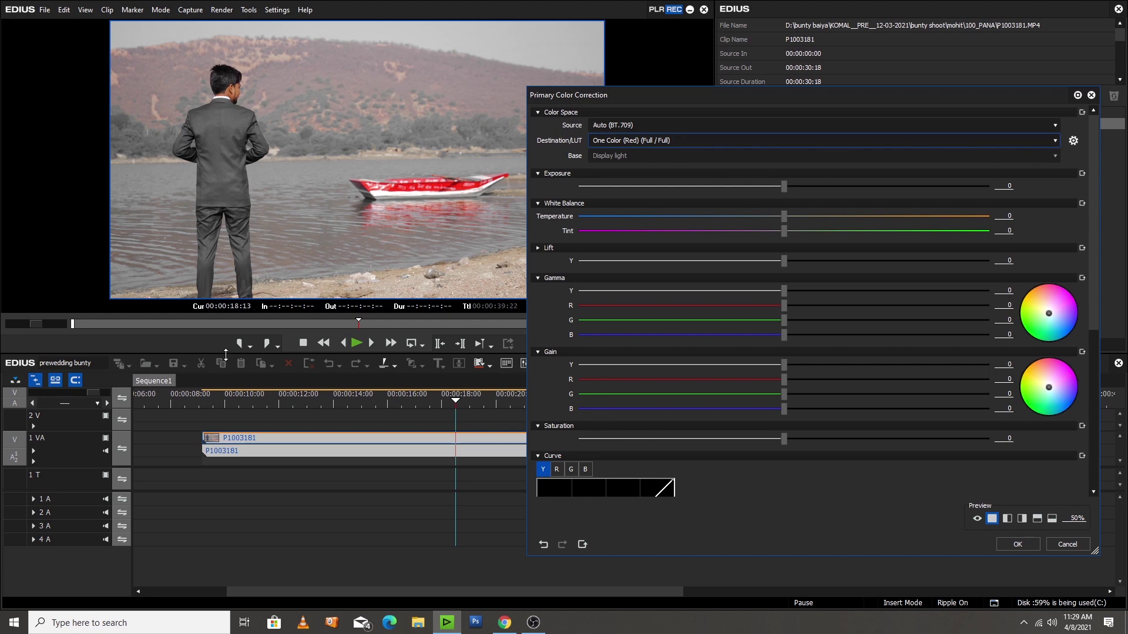
- Confirm the red grade, enlarge the preview, and scrub between 00:00:08:13 and 00:00:33:11 to review
click(1019, 546)
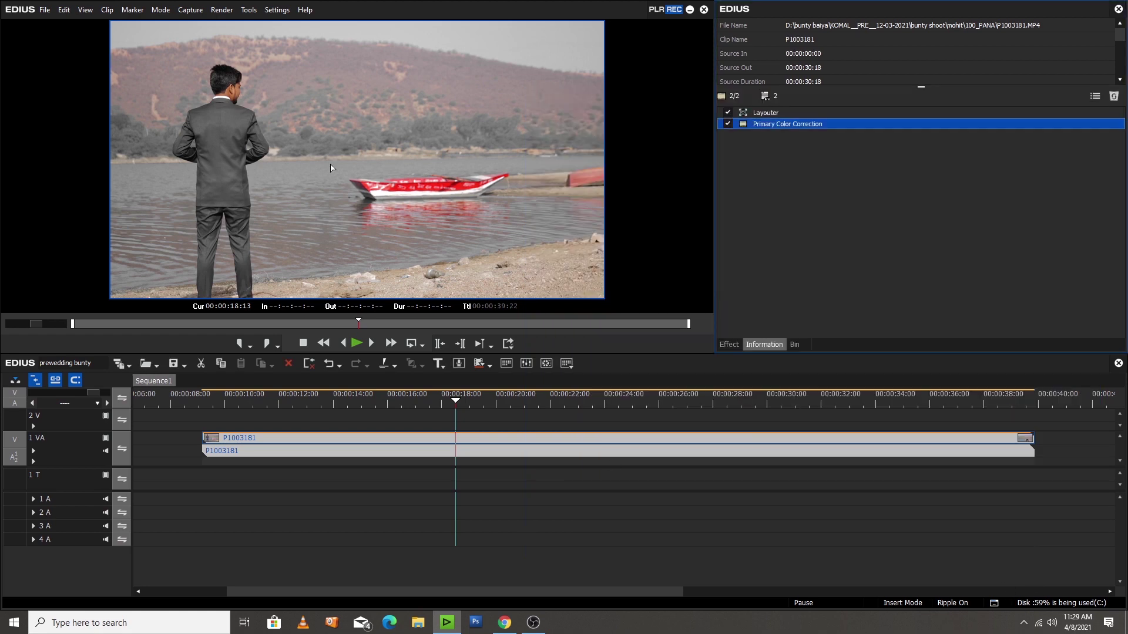
drag(677, 351, 676, 467)
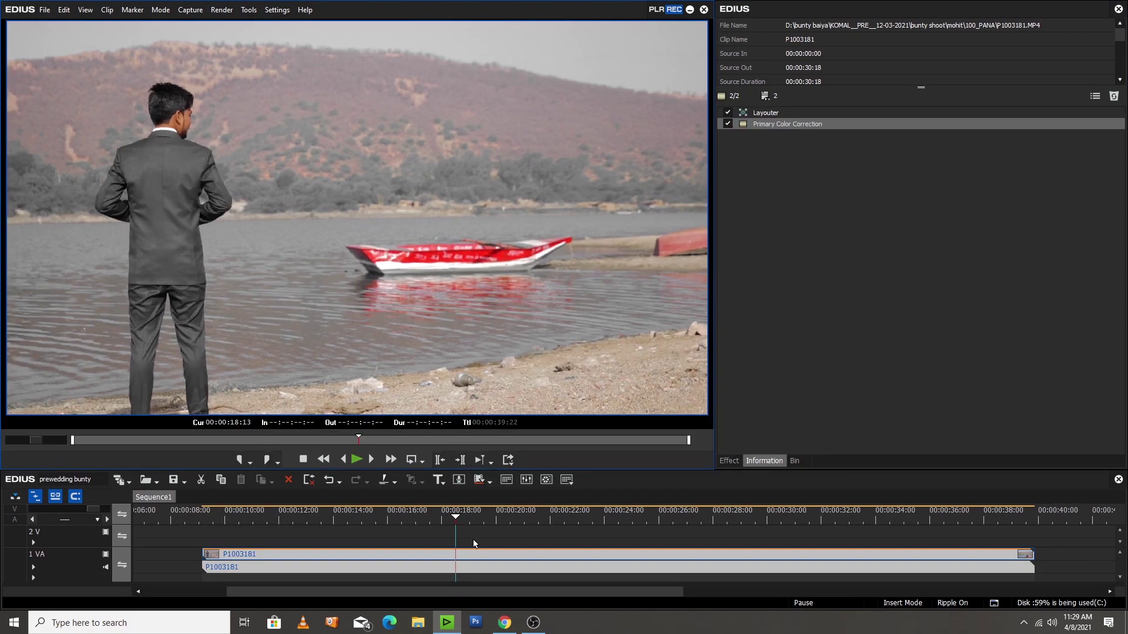
mouse_move(456, 516)
mouse_down()
mouse_move(184, 512)
mouse_move(629, 627)
mouse_move(833, 627)
mouse_up()
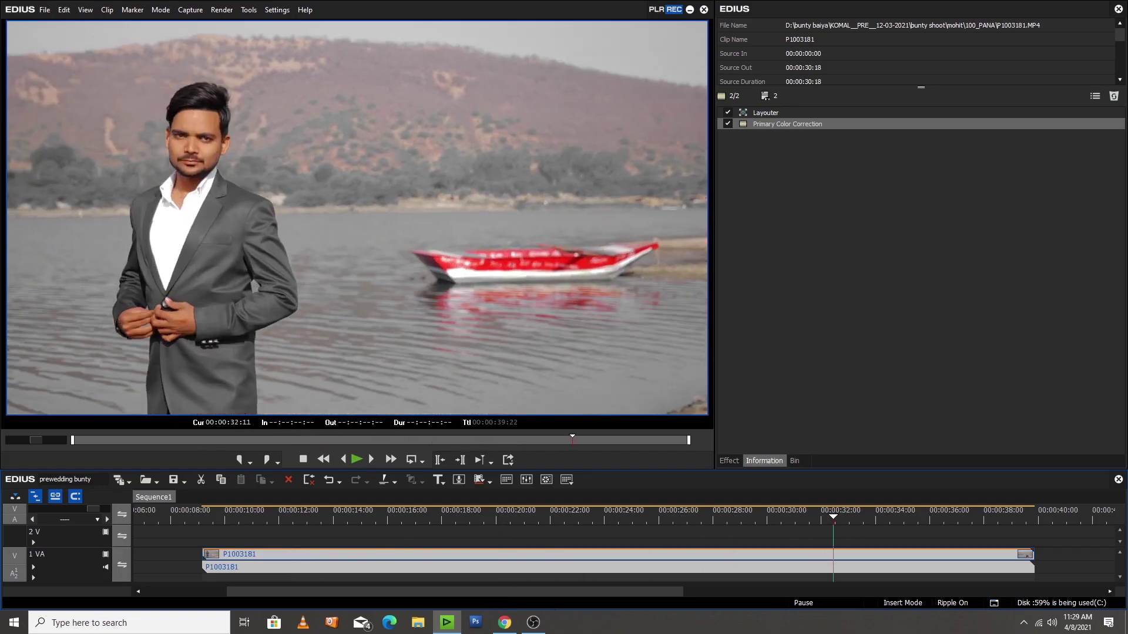
mouse_move(833, 628)
mouse_down()
mouse_move(860, 627)
mouse_move(845, 633)
mouse_up()
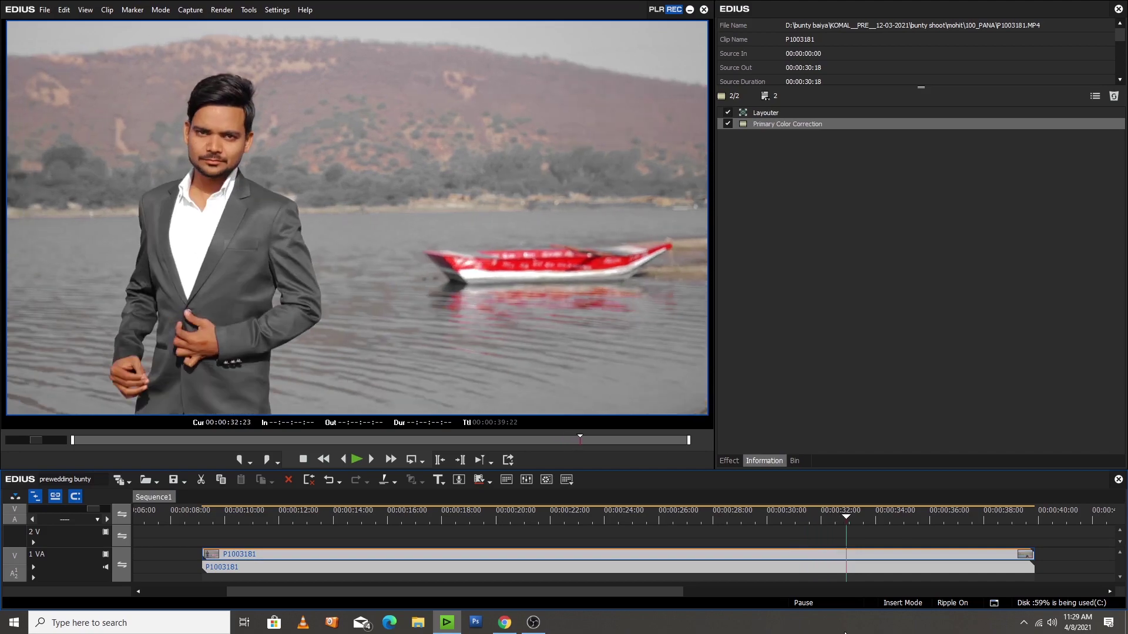
drag(845, 632, 563, 597)
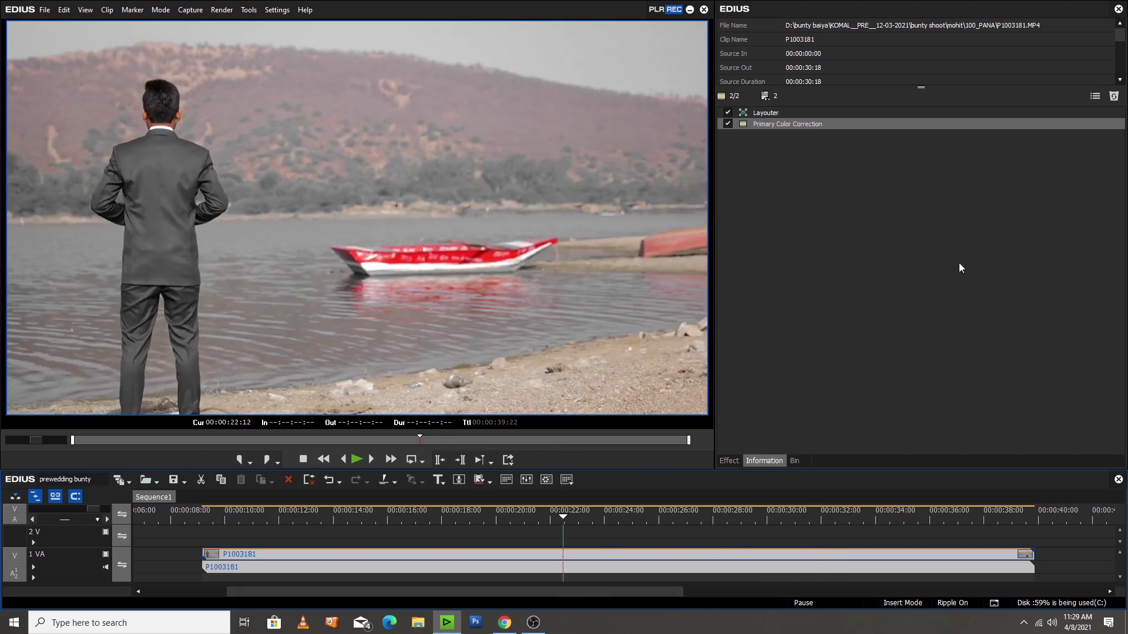
- Reopen Primary Color Correction and try the Over Exposed 01 and Over Saturated 01 LUTs
double_click(863, 124)
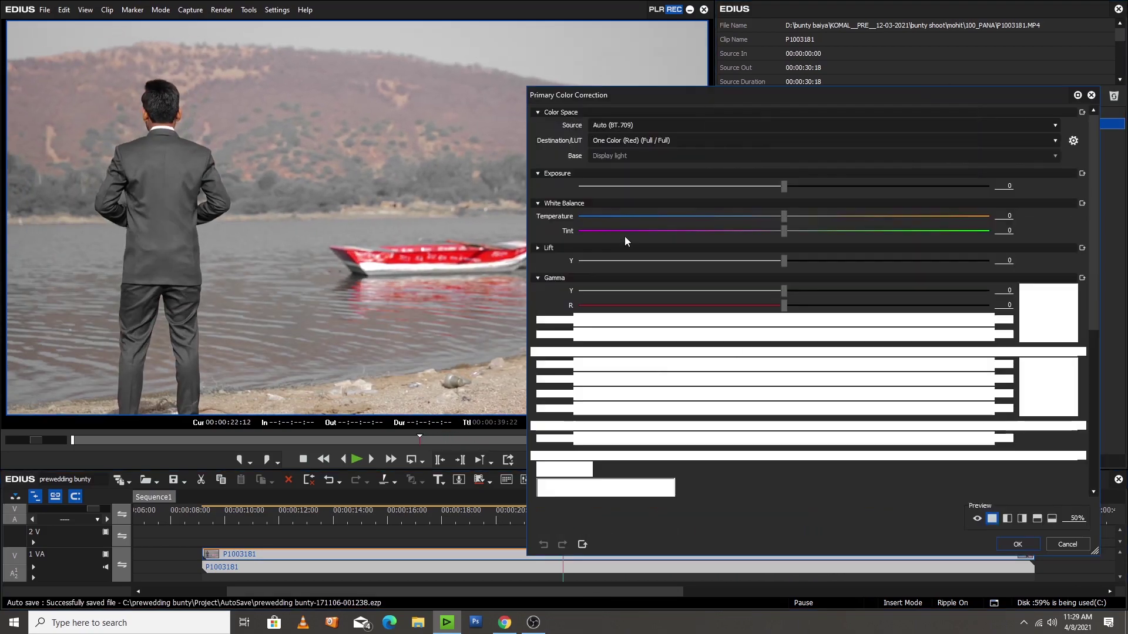
click(708, 145)
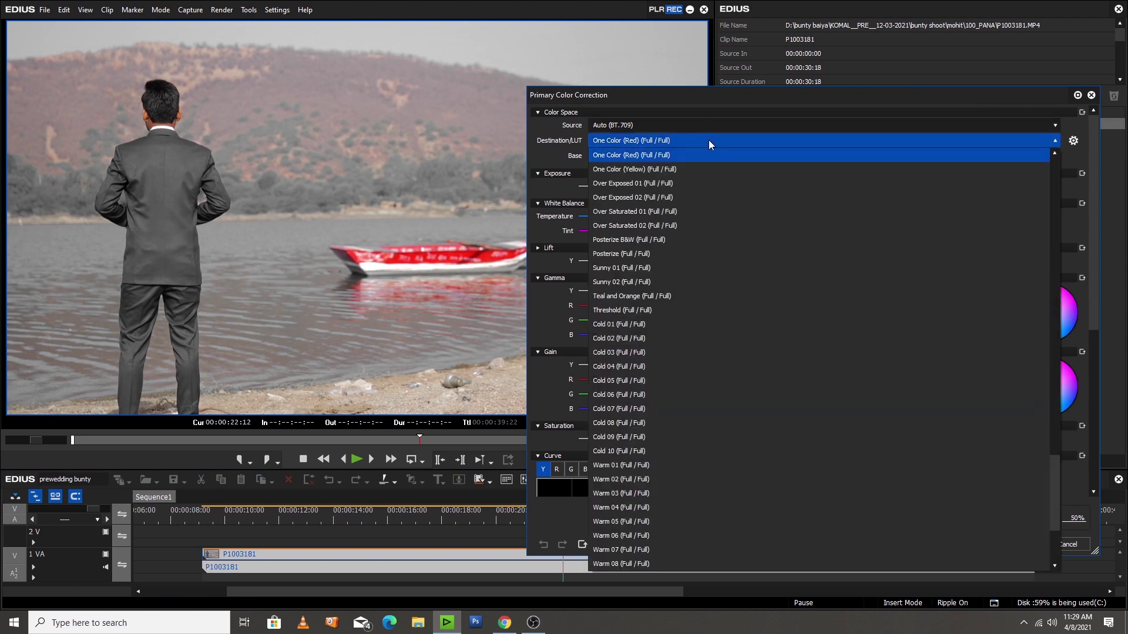
click(662, 186)
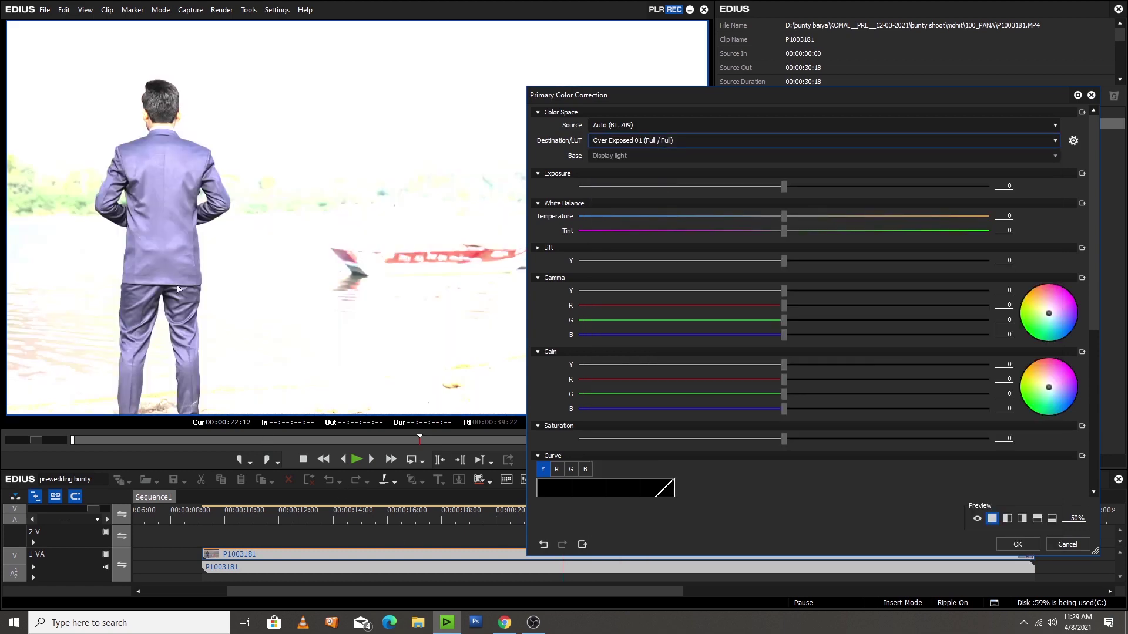
click(780, 142)
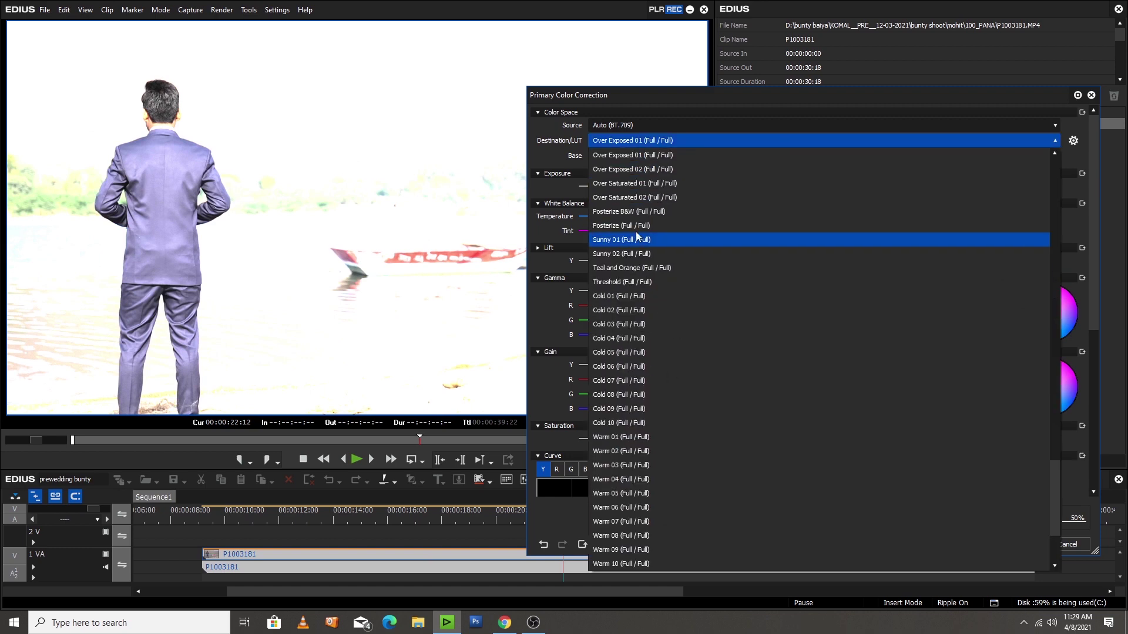
click(671, 186)
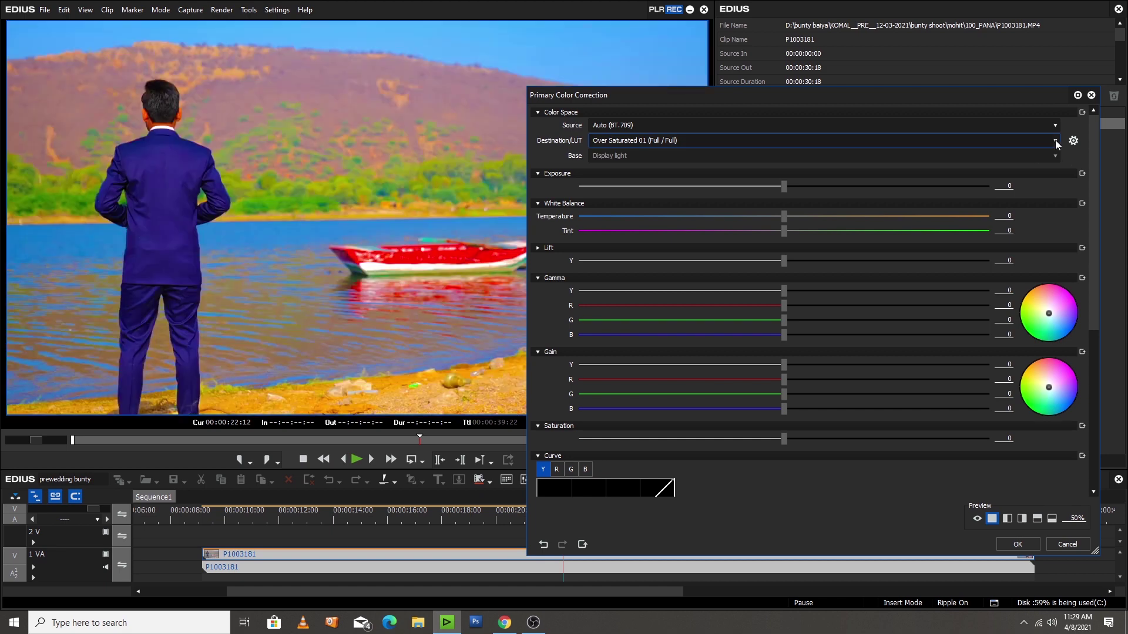
- Try Over Saturated 02, then settle on the Posterize B&W LUT
click(1056, 142)
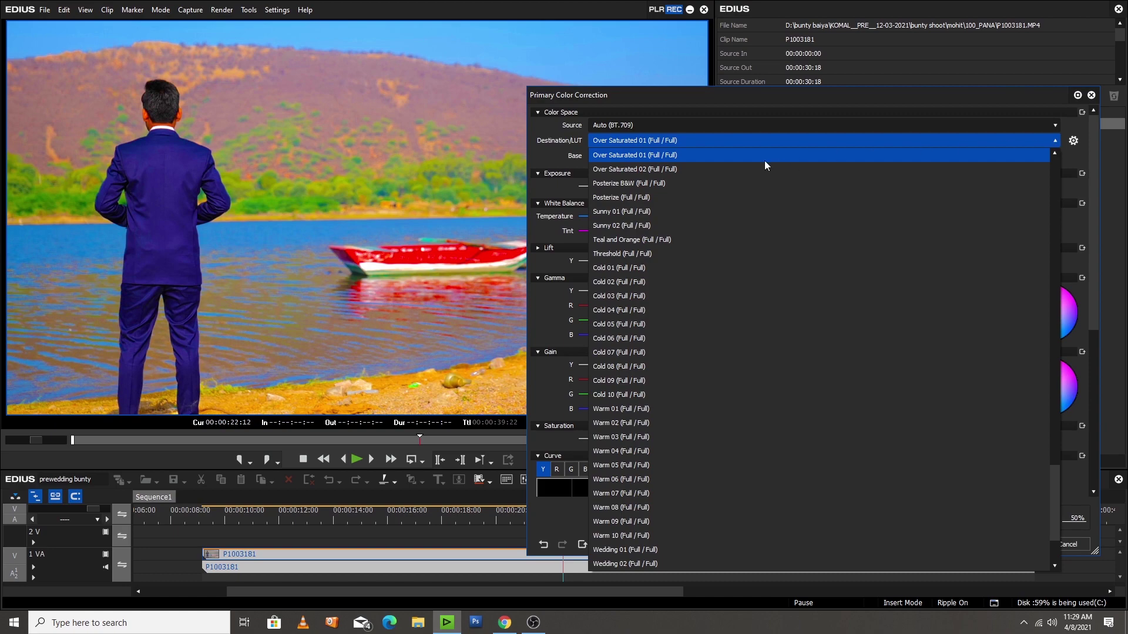
click(660, 170)
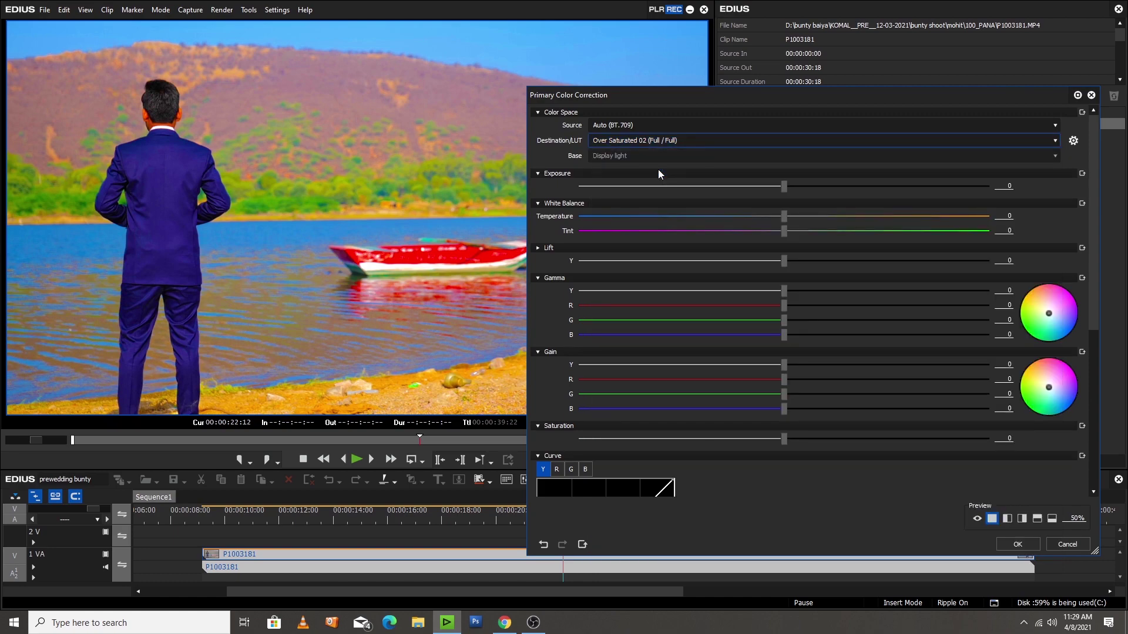
click(1057, 142)
click(621, 170)
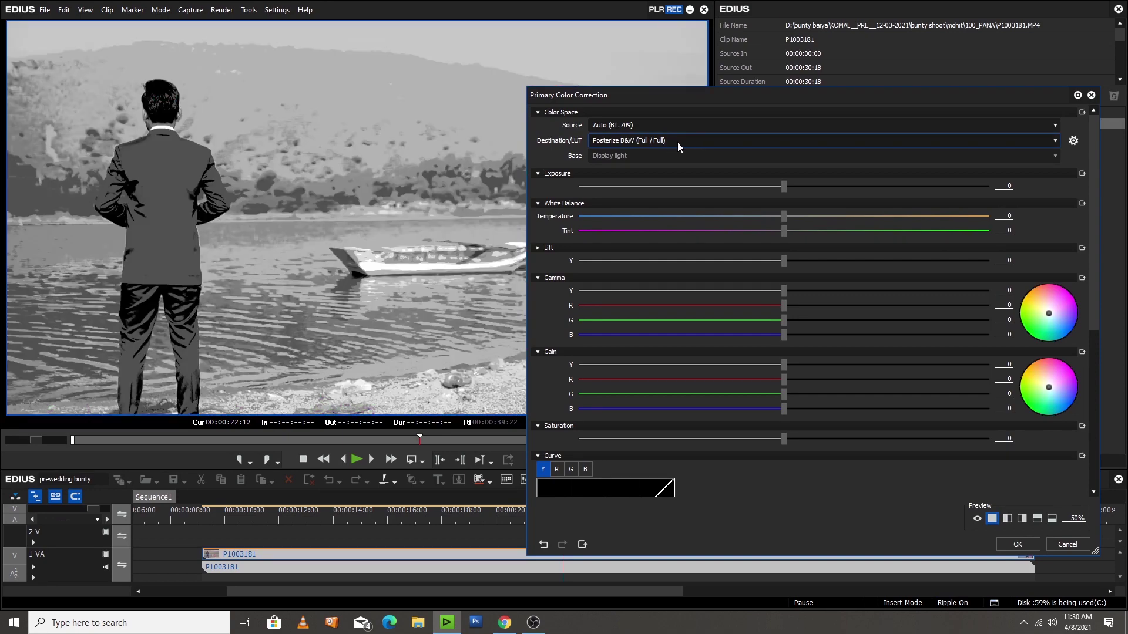
- Try the Low Contrast 01 and Old Movie 01 LUTs on the clip
click(1056, 141)
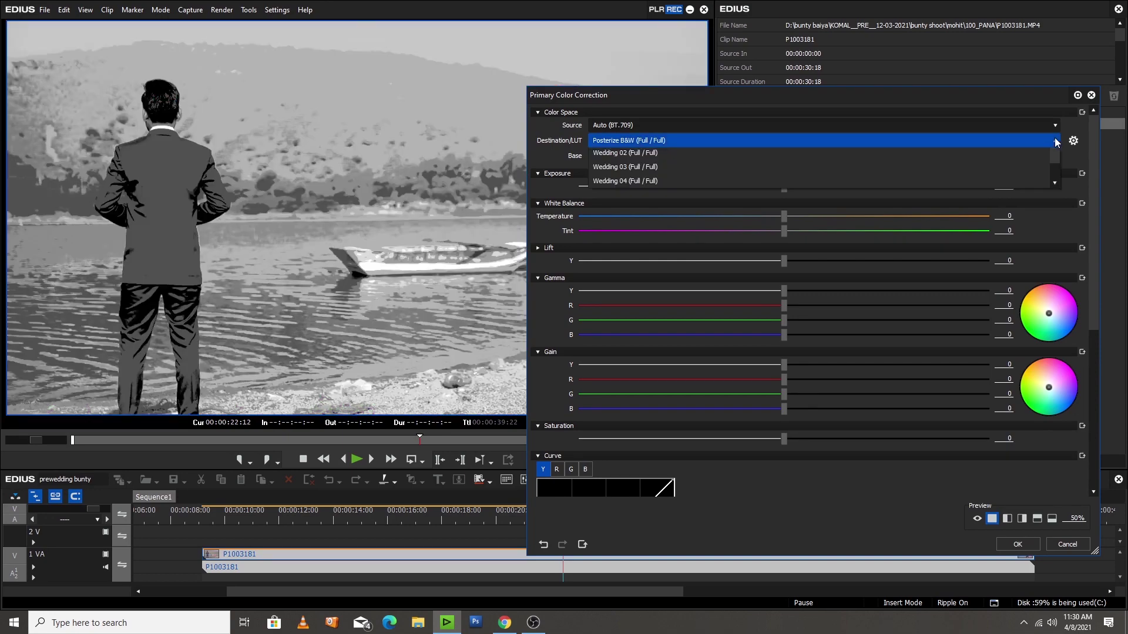
scroll(647, 269, up, 3)
scroll(646, 269, up, 3)
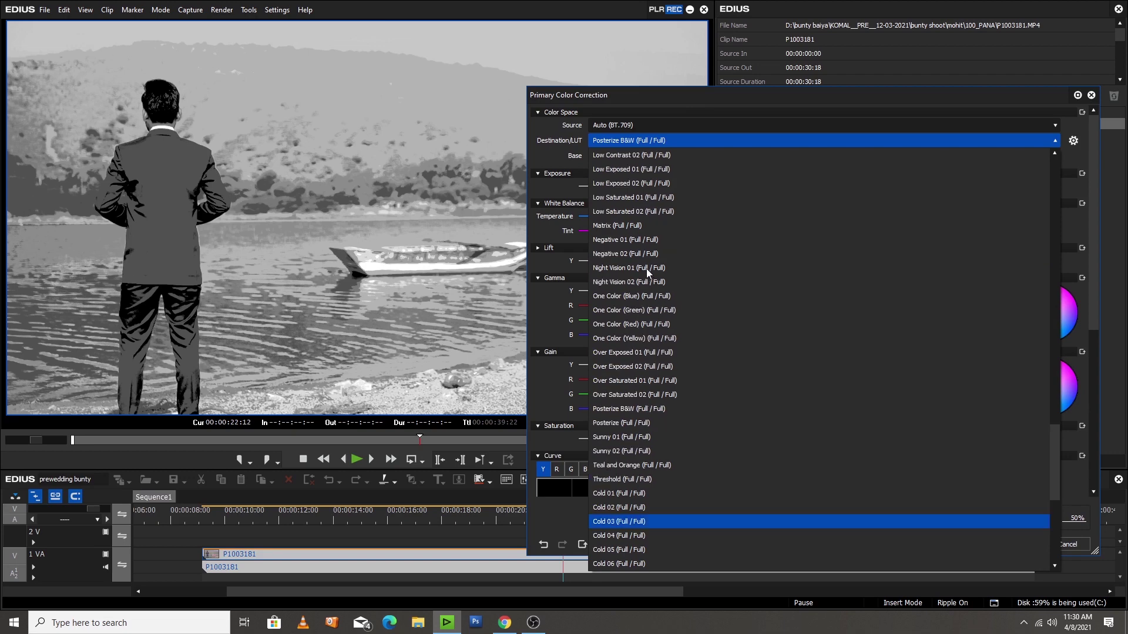
scroll(646, 269, up, 3)
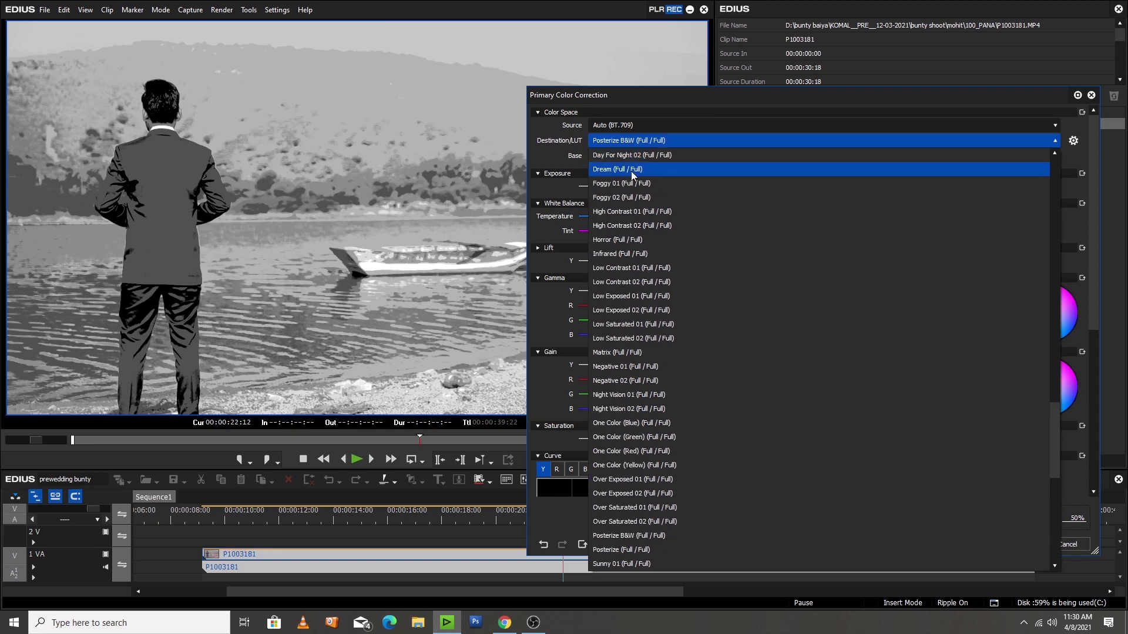
click(658, 269)
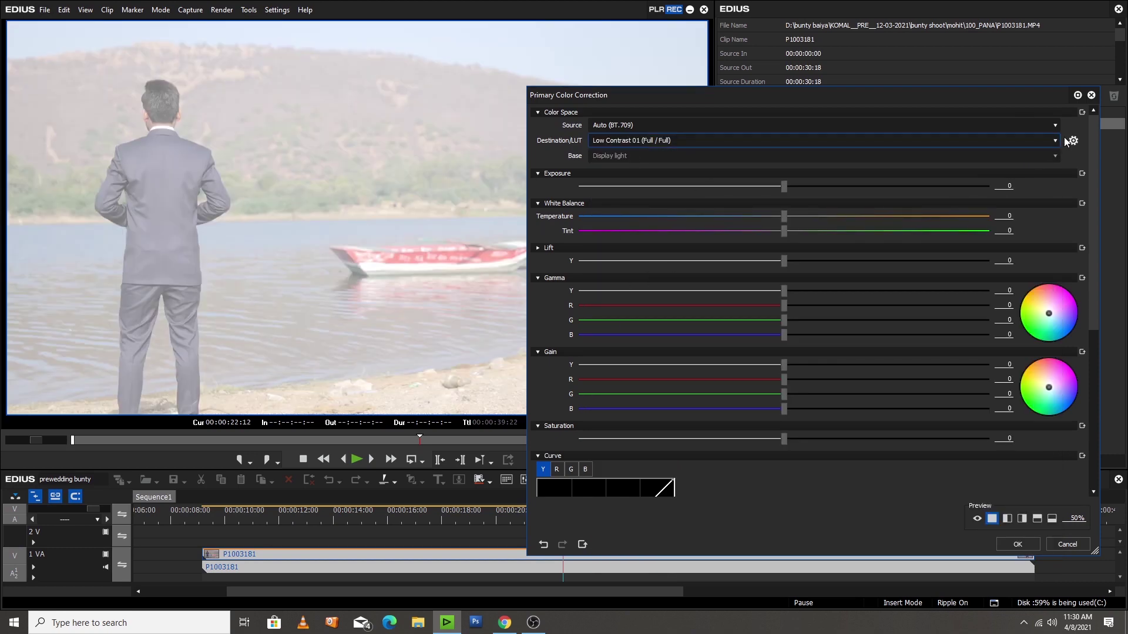
click(1052, 145)
scroll(708, 302, down, 5)
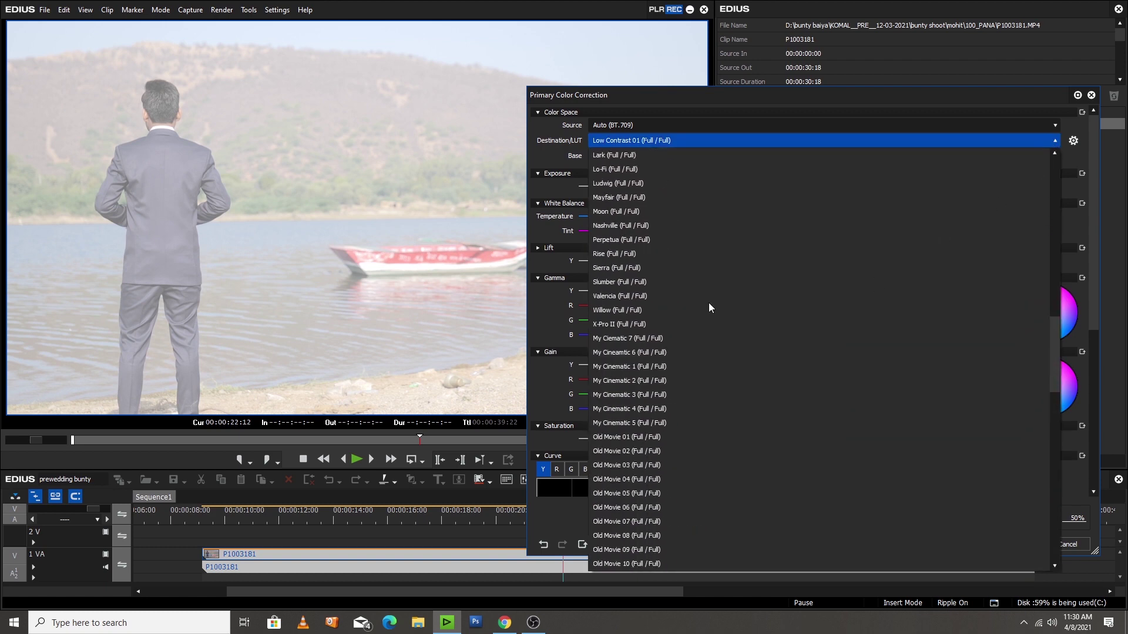
click(651, 438)
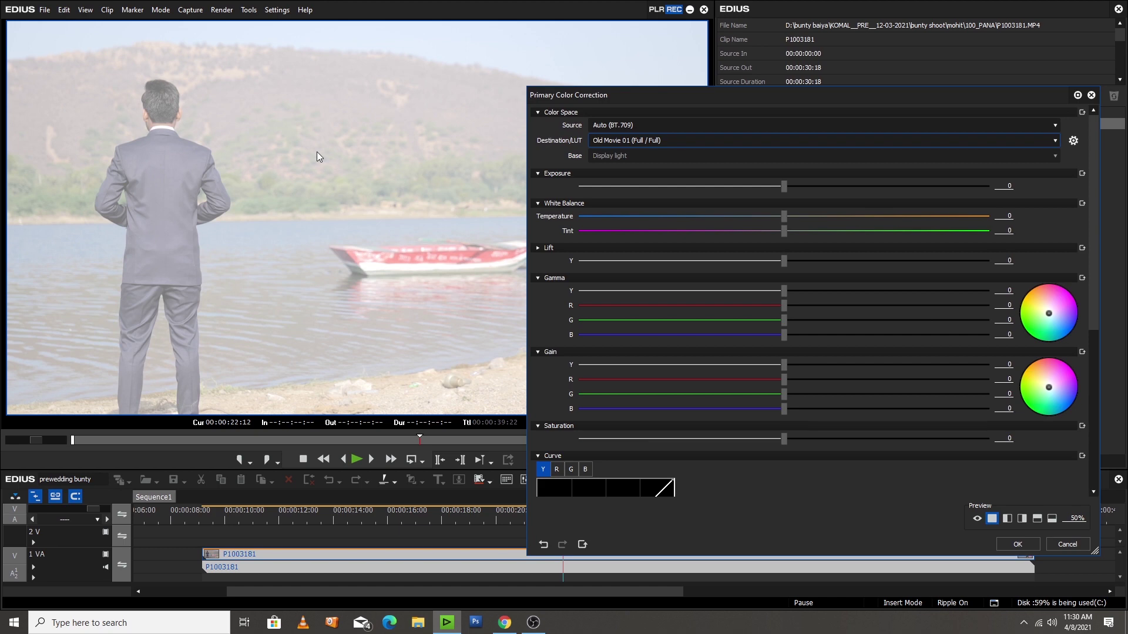
- Try the Old Movie 05 and Rise LUTs
click(1055, 140)
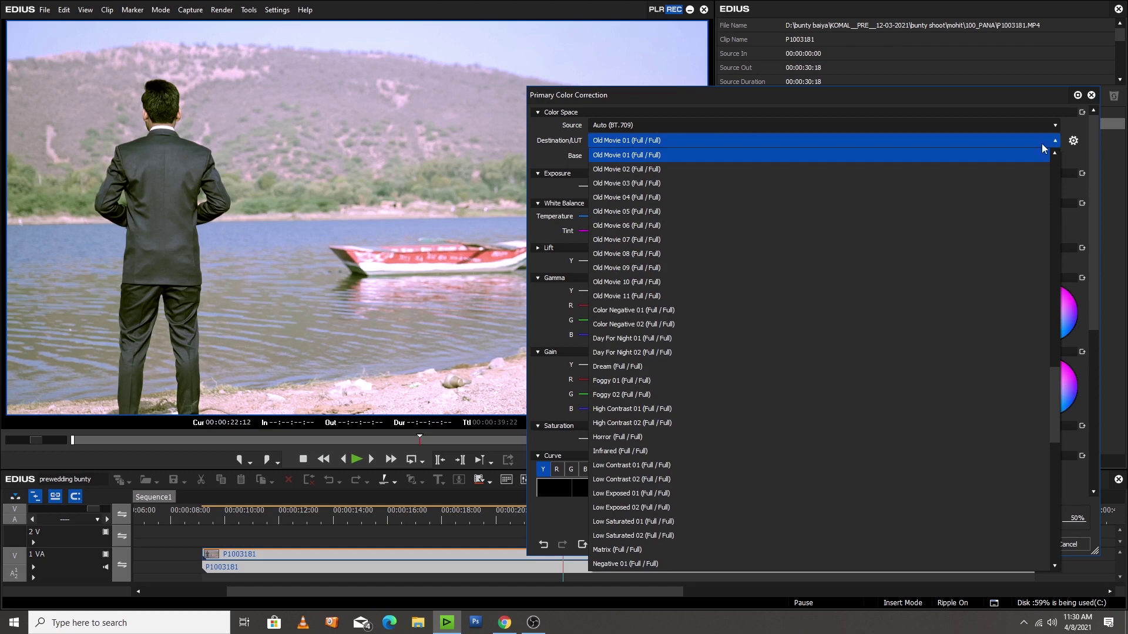
click(663, 216)
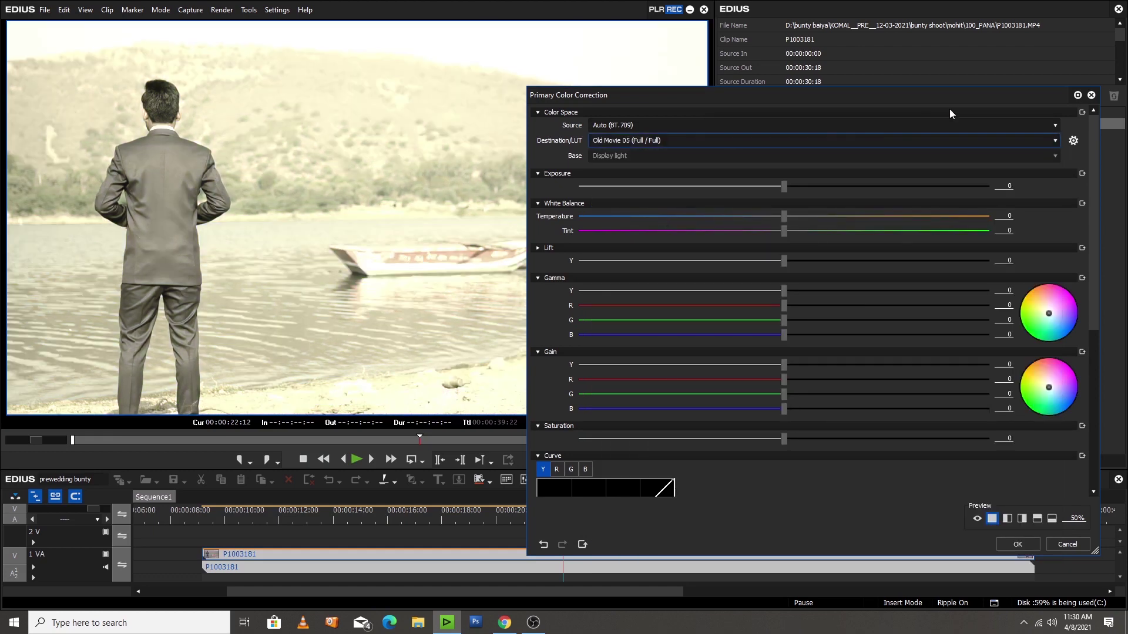
click(1055, 141)
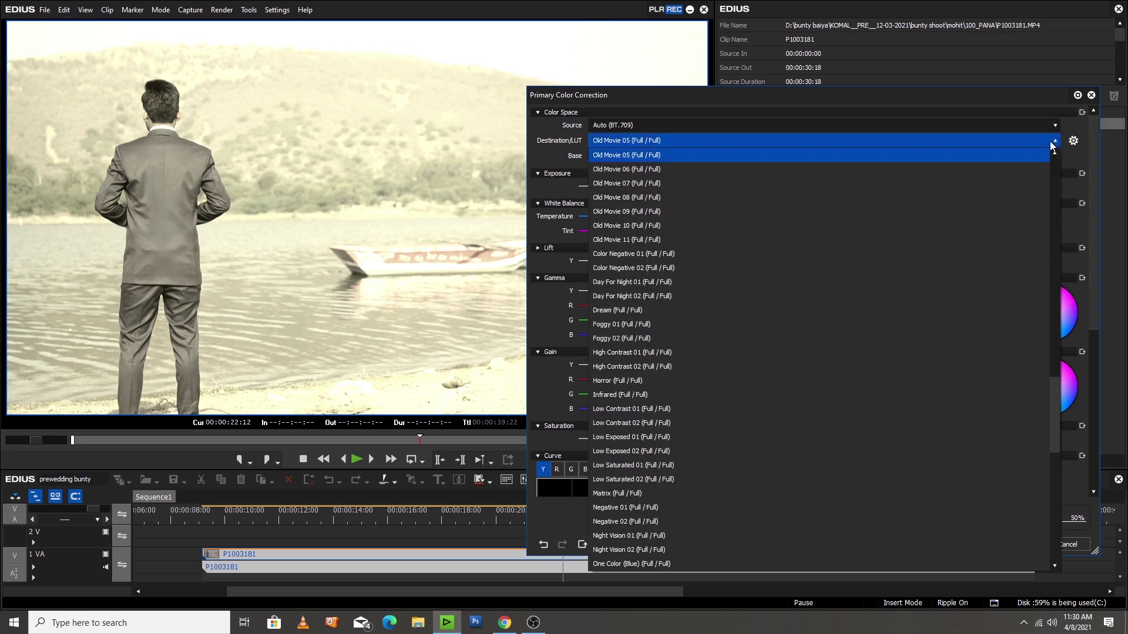
scroll(628, 182, up, 3)
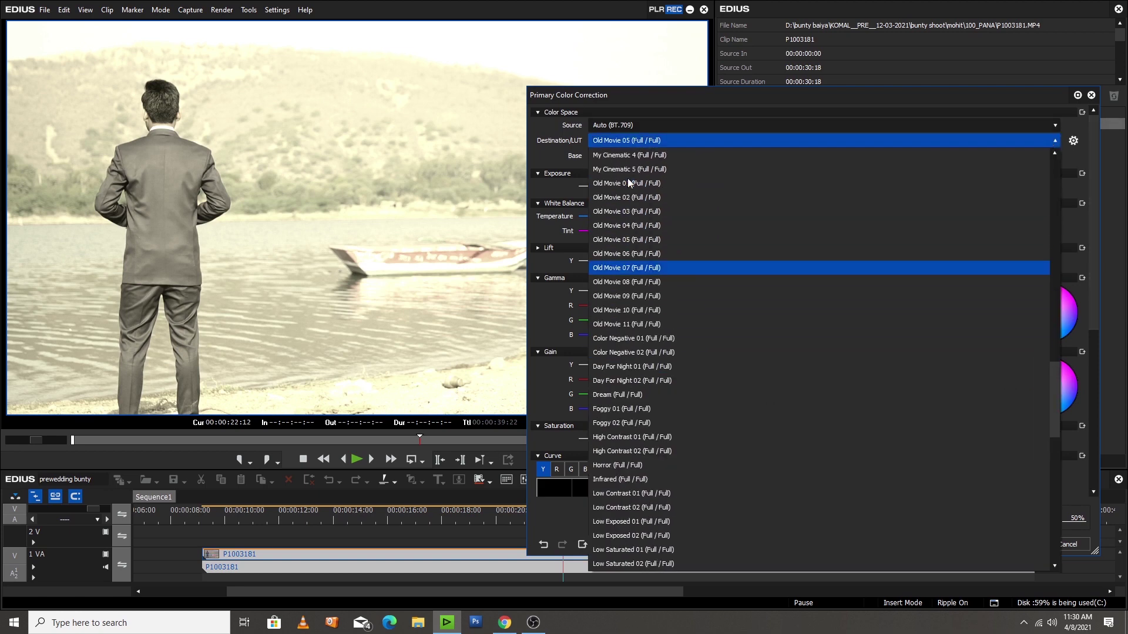
scroll(629, 183, up, 4)
scroll(628, 183, up, 2)
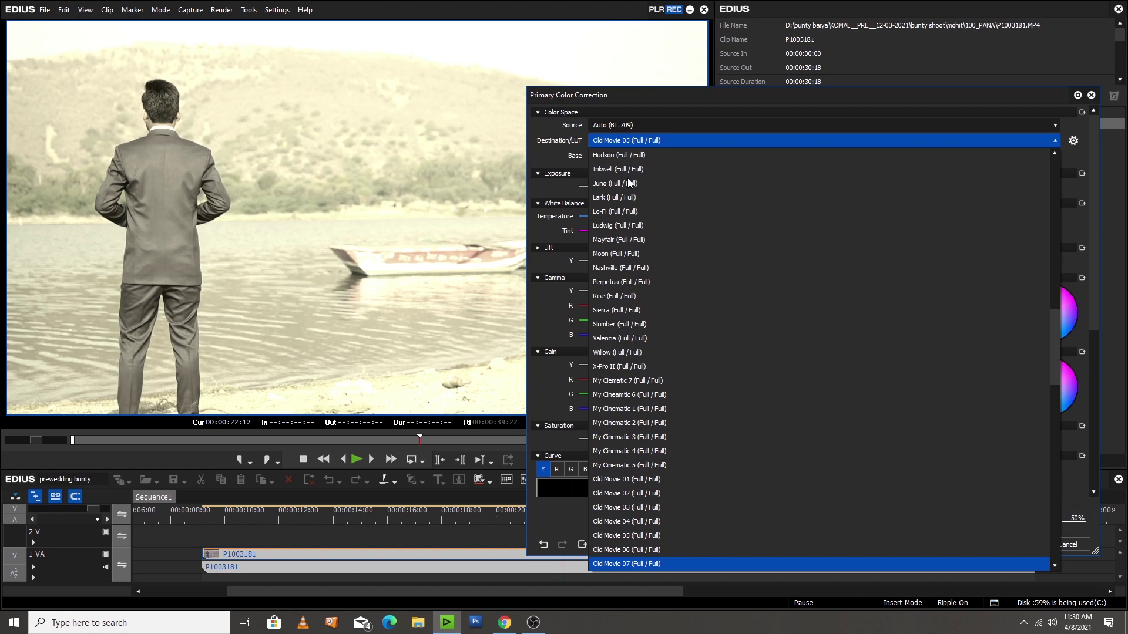
click(645, 301)
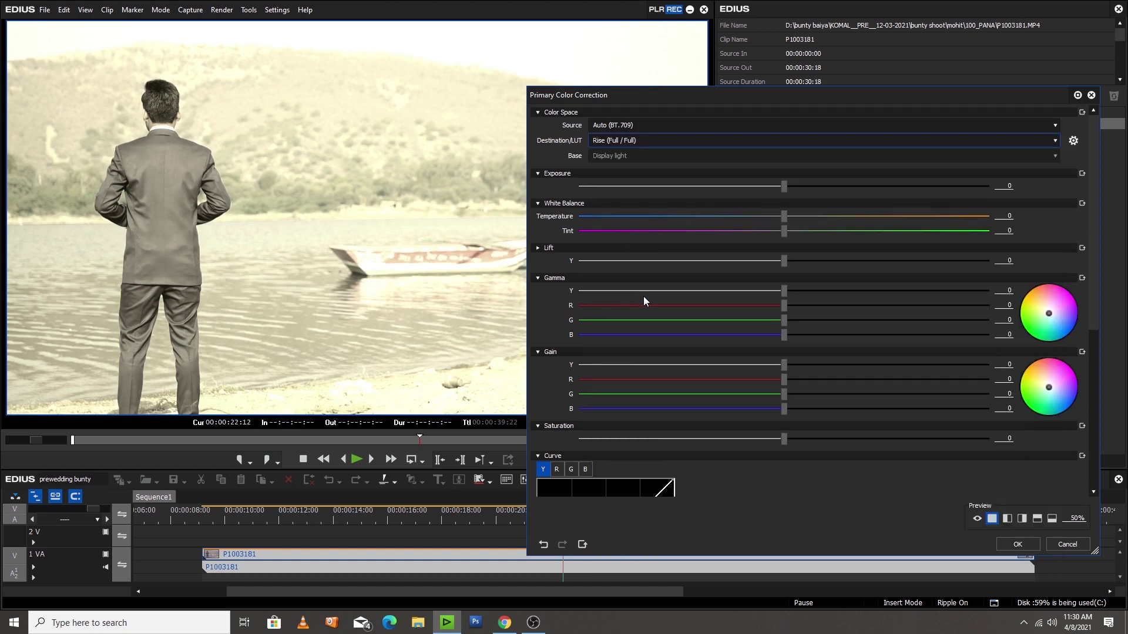
- Set the destination LUT to Aden for a faded vintage look
click(1055, 142)
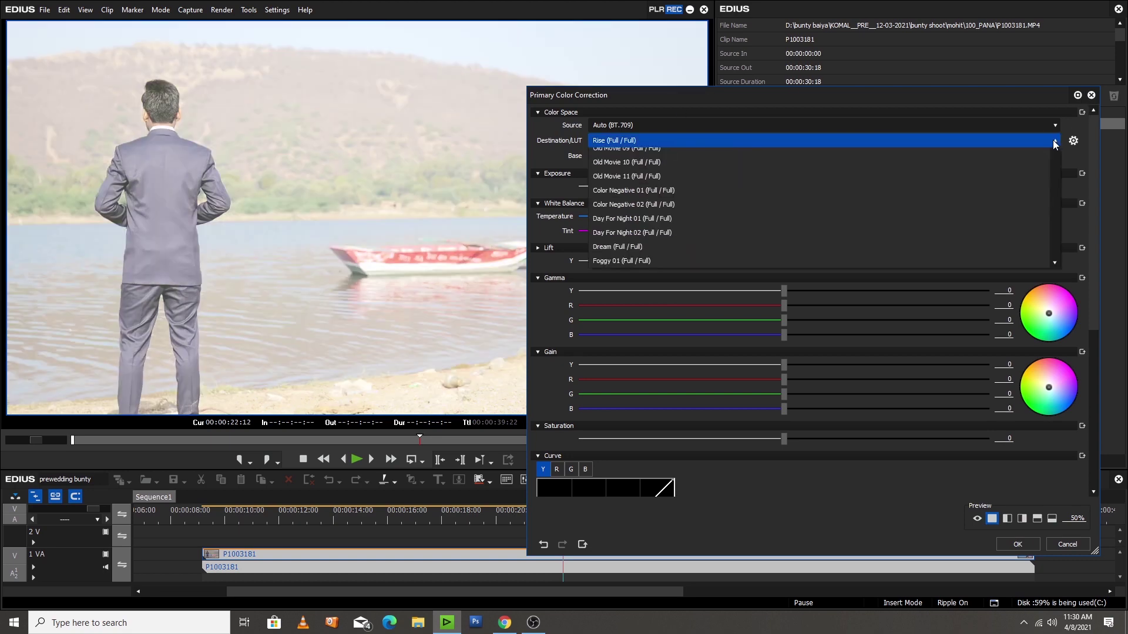
key(v)
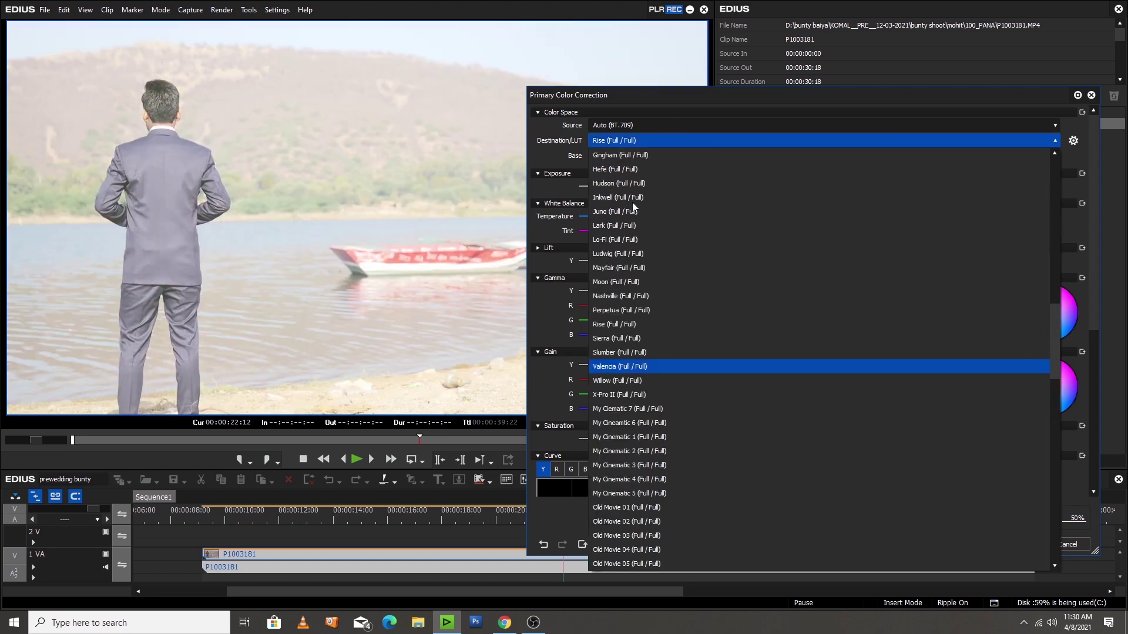
scroll(632, 202, up, 6)
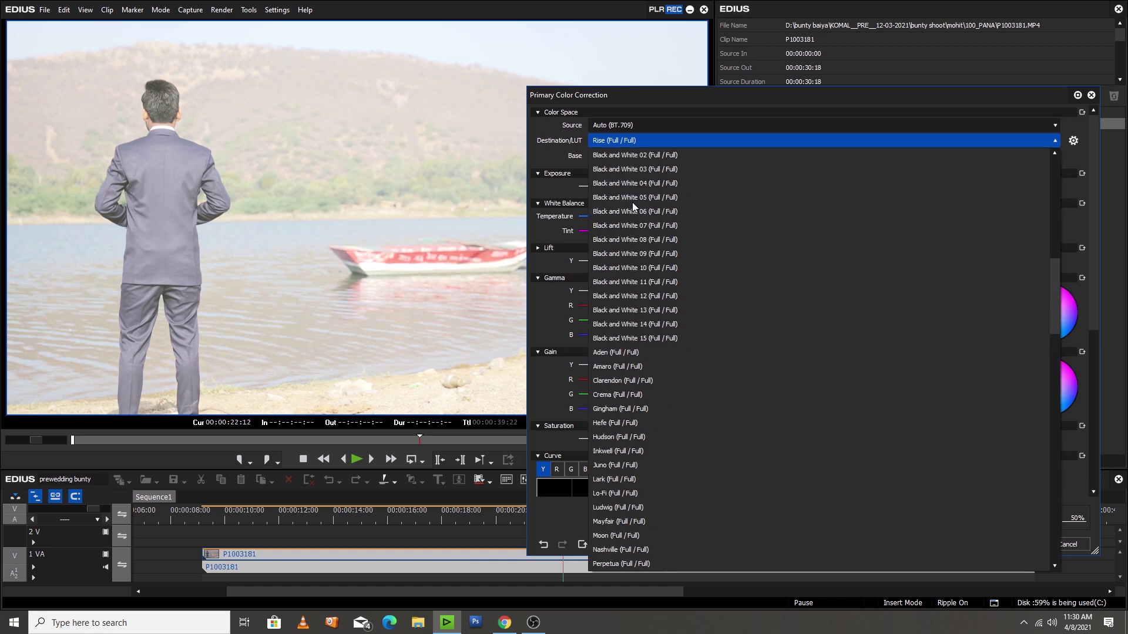
click(627, 353)
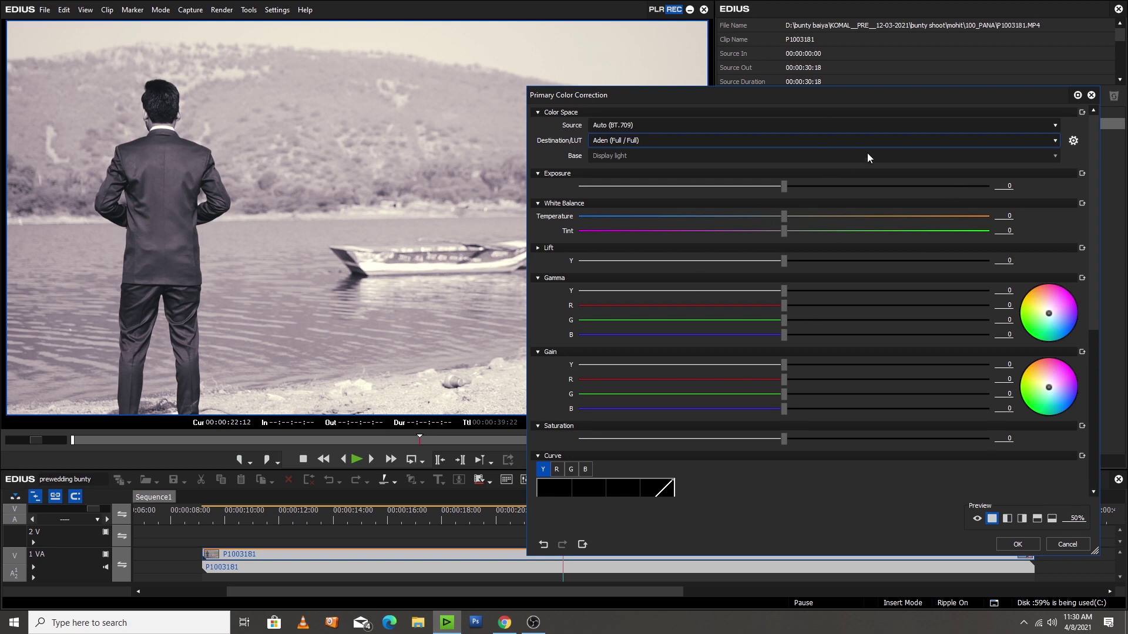
- Shift the gamma balance (R -2, B 4) and apply the Warm 08 LUT
drag(1051, 310, 1048, 313)
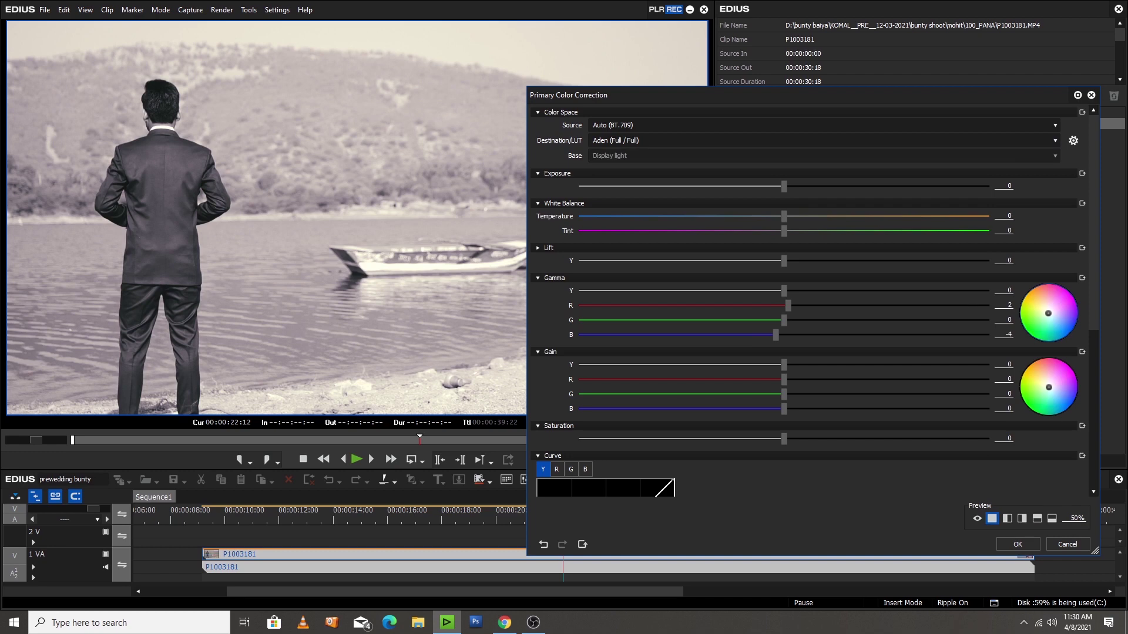
click(646, 140)
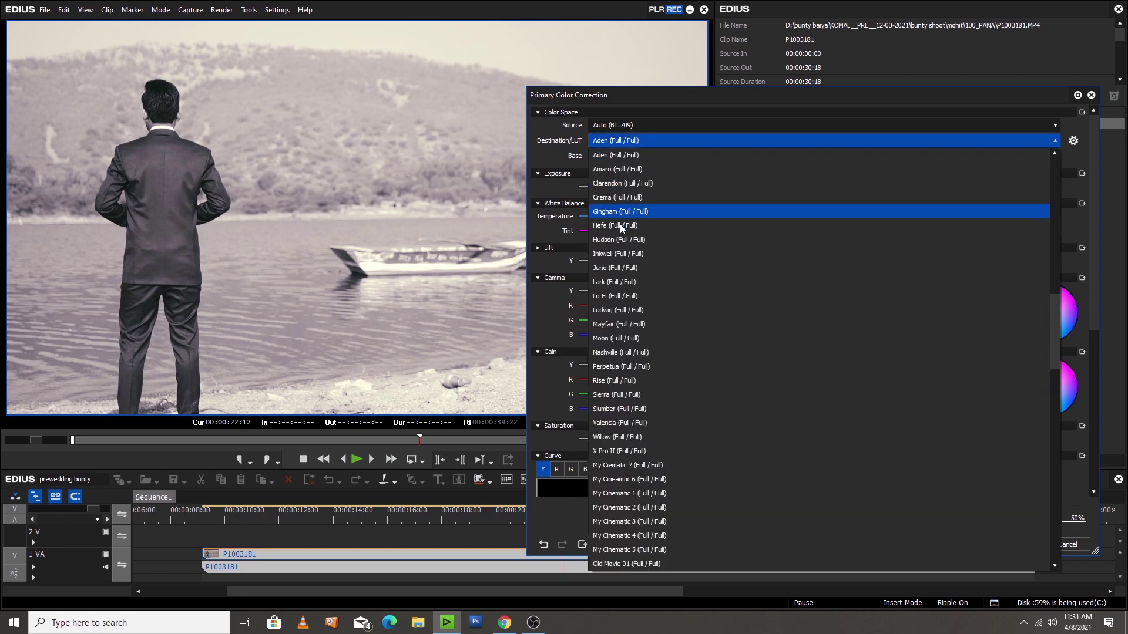
scroll(615, 244, down, 5)
scroll(616, 243, down, 5)
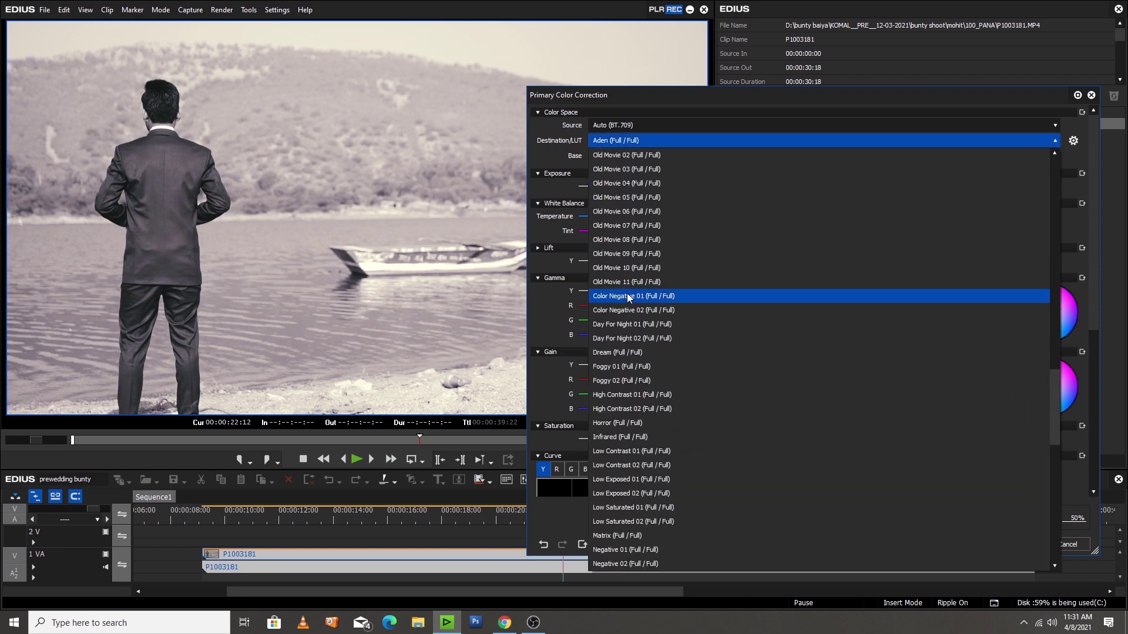
scroll(628, 298, down, 5)
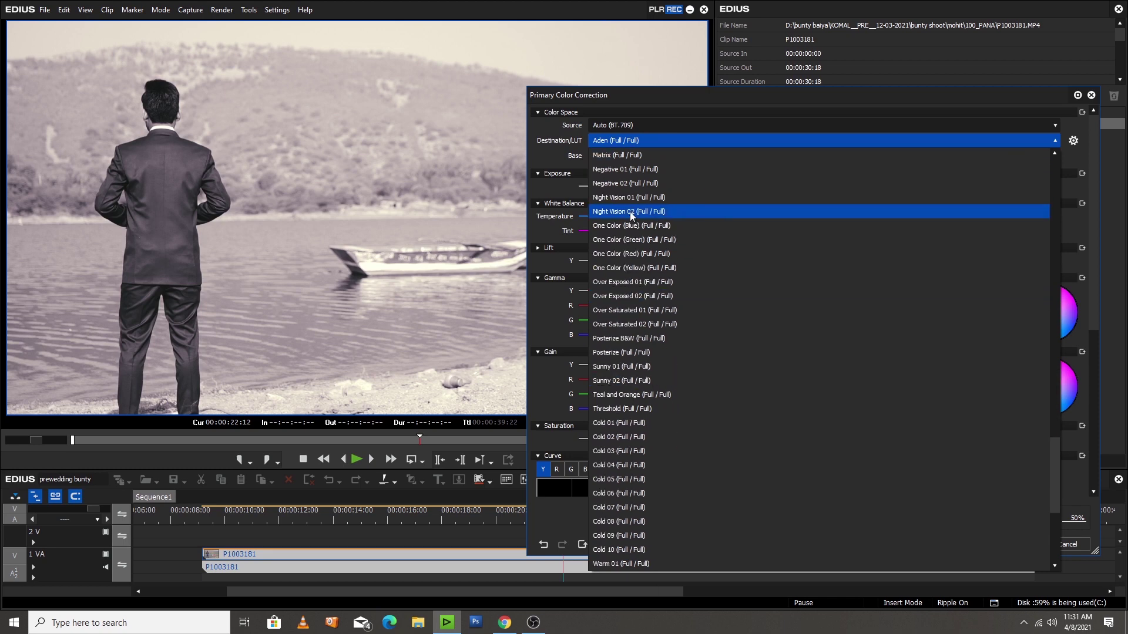
scroll(633, 204, down, 5)
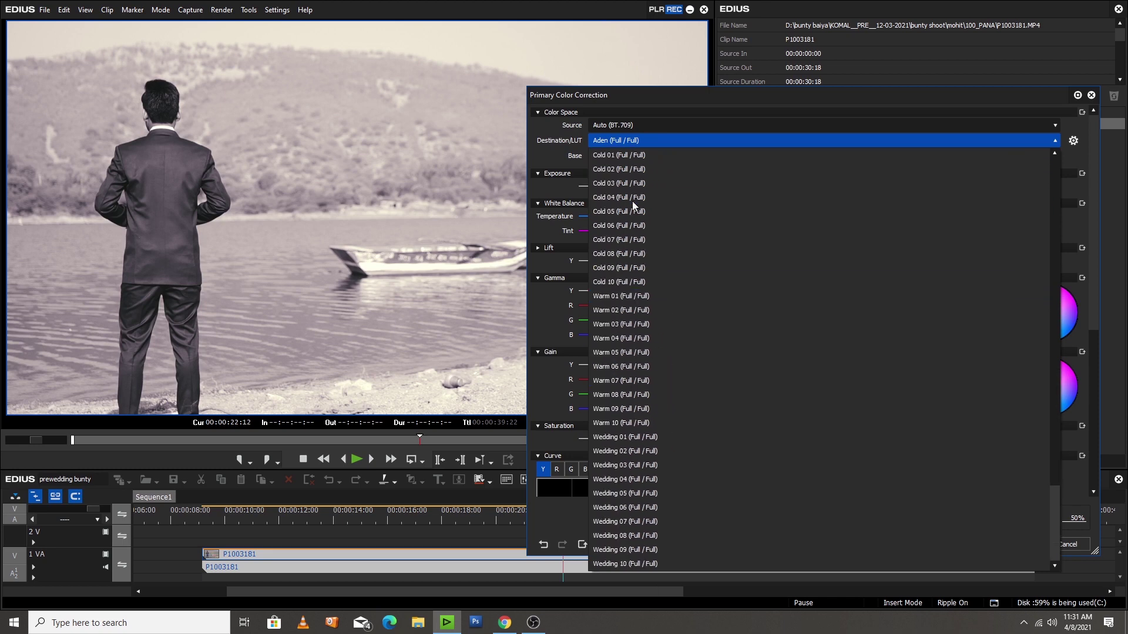
click(624, 395)
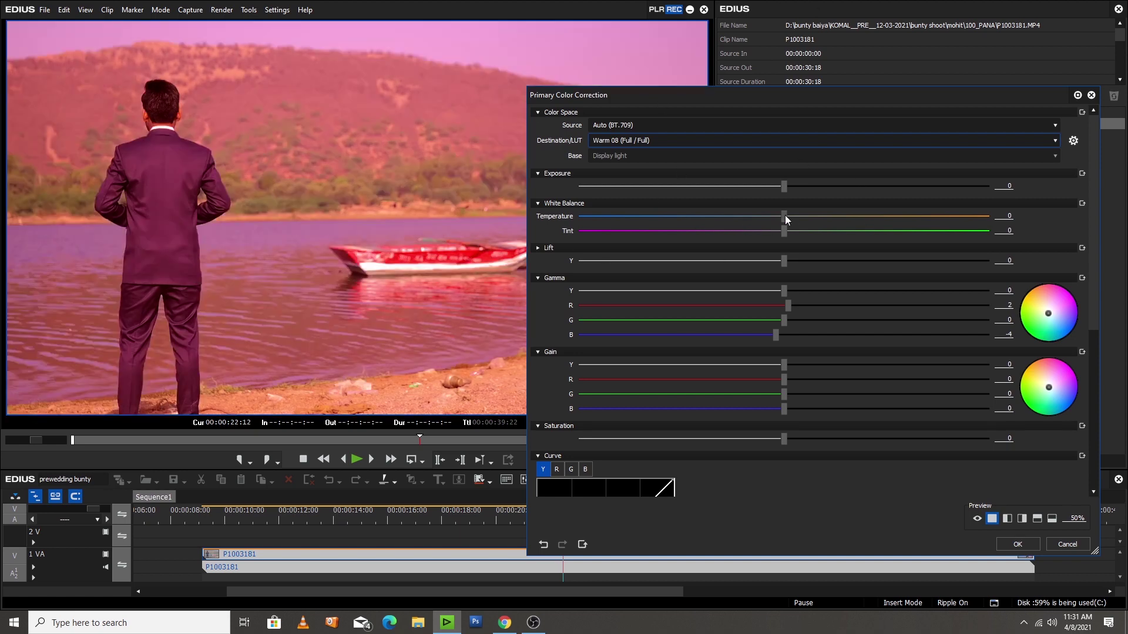
- Browse the destination LUT list for another look to try
click(1056, 141)
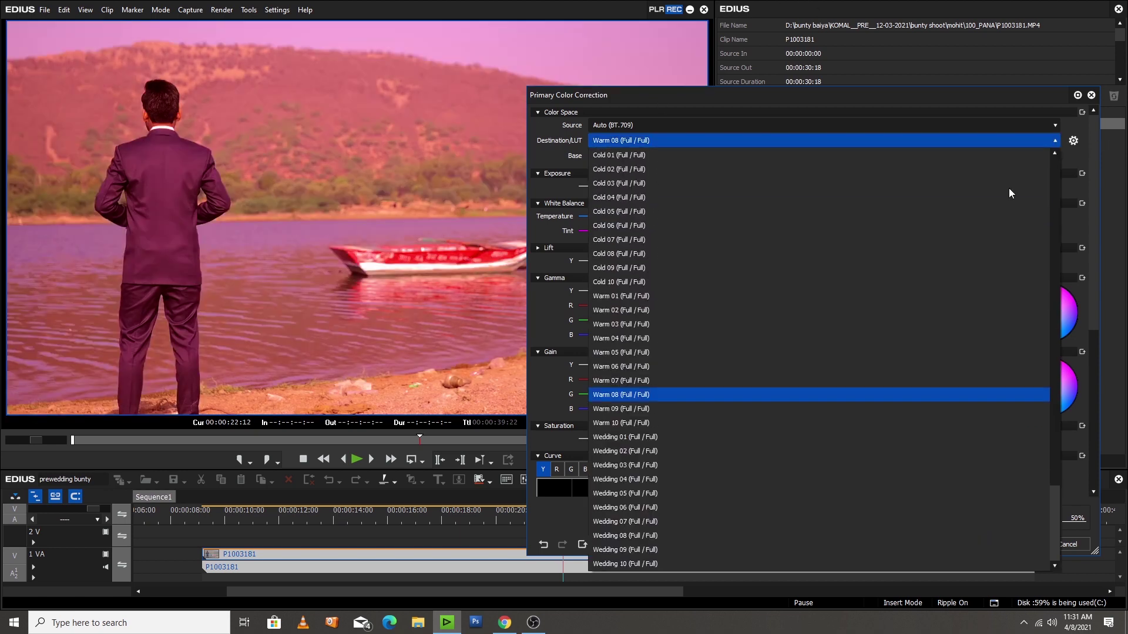
scroll(724, 243, up, 5)
scroll(724, 244, up, 5)
scroll(723, 243, up, 10)
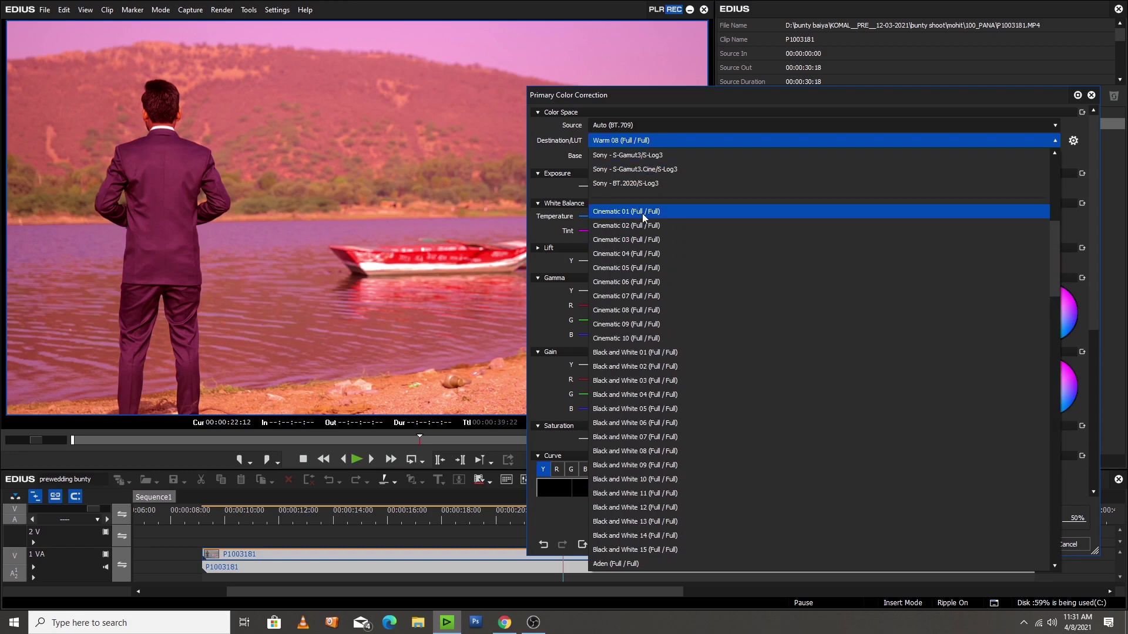
scroll(642, 213, up, 6)
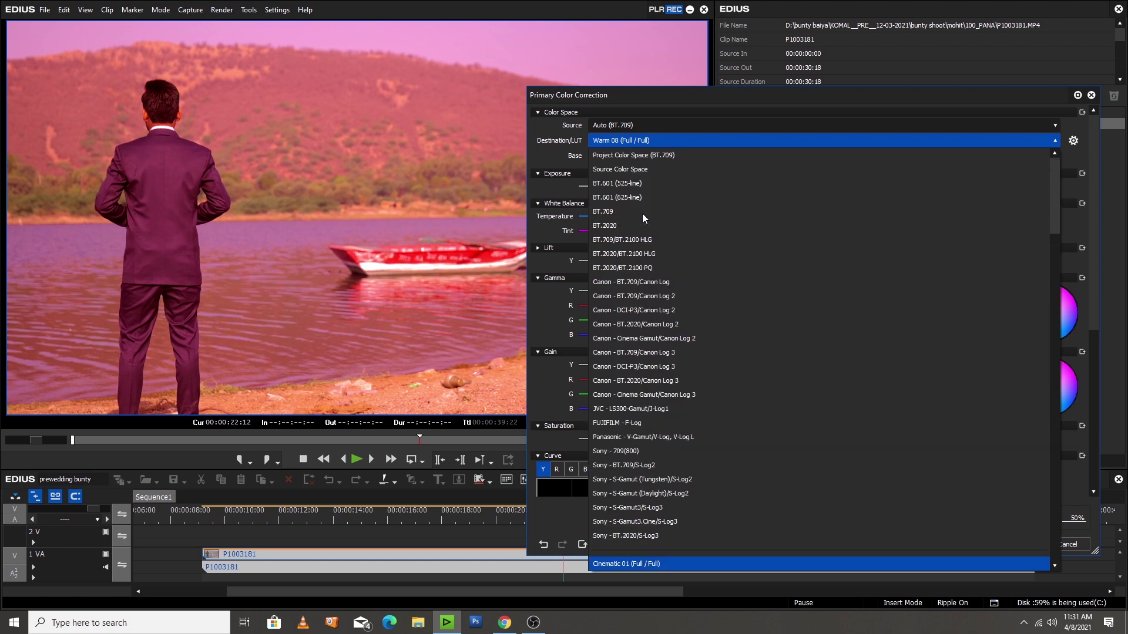
scroll(637, 235, down, 4)
scroll(639, 268, down, 8)
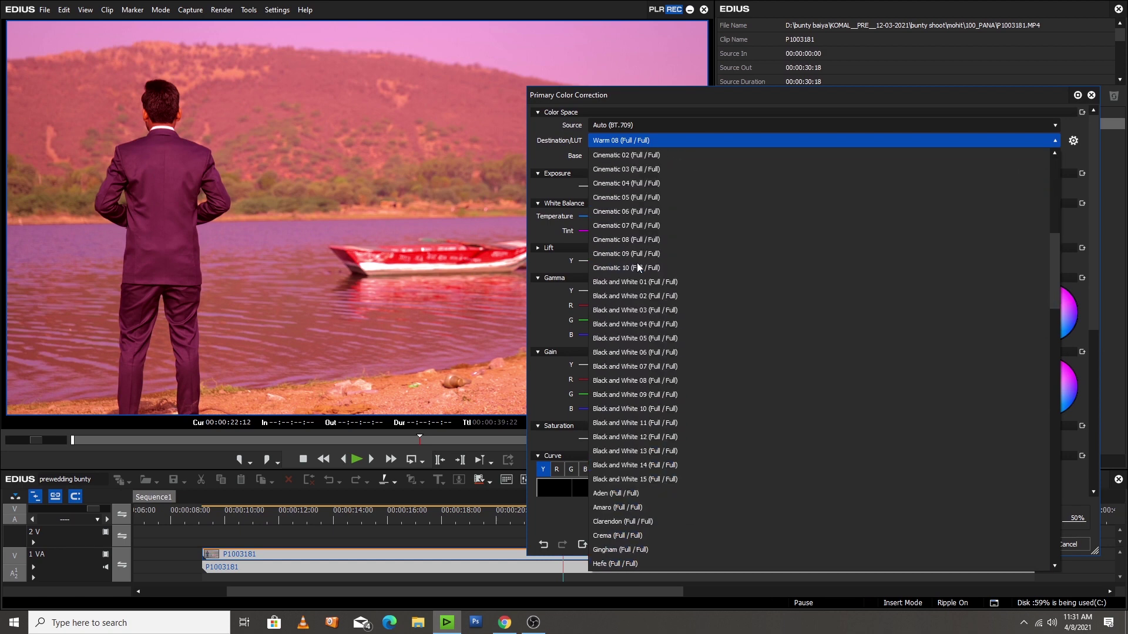
scroll(621, 325, down, 1)
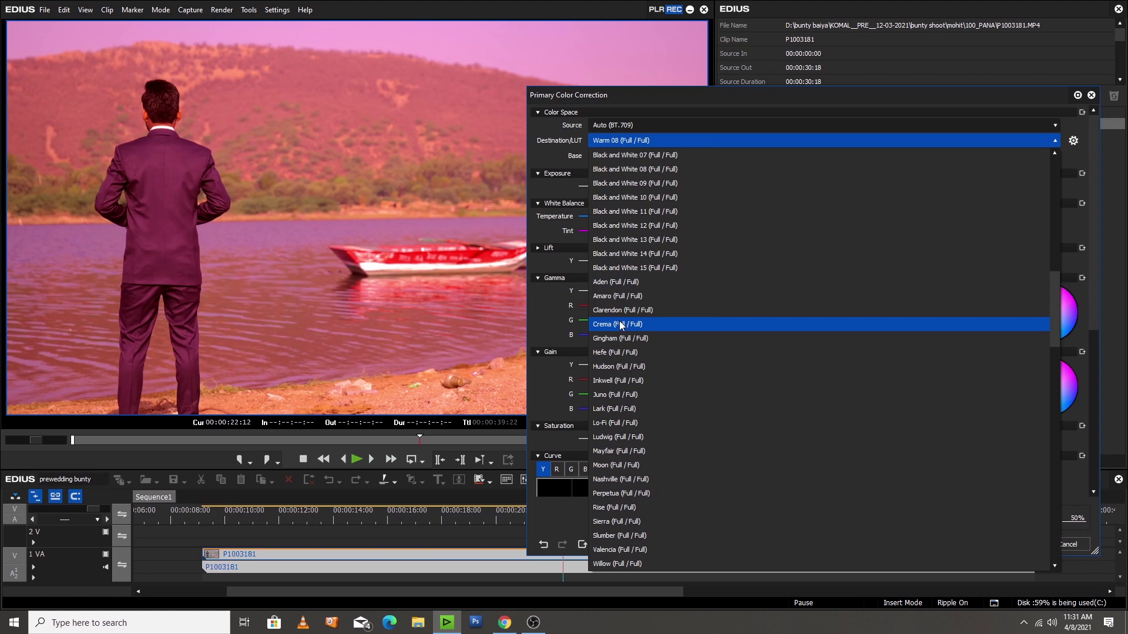
scroll(620, 325, down, 2)
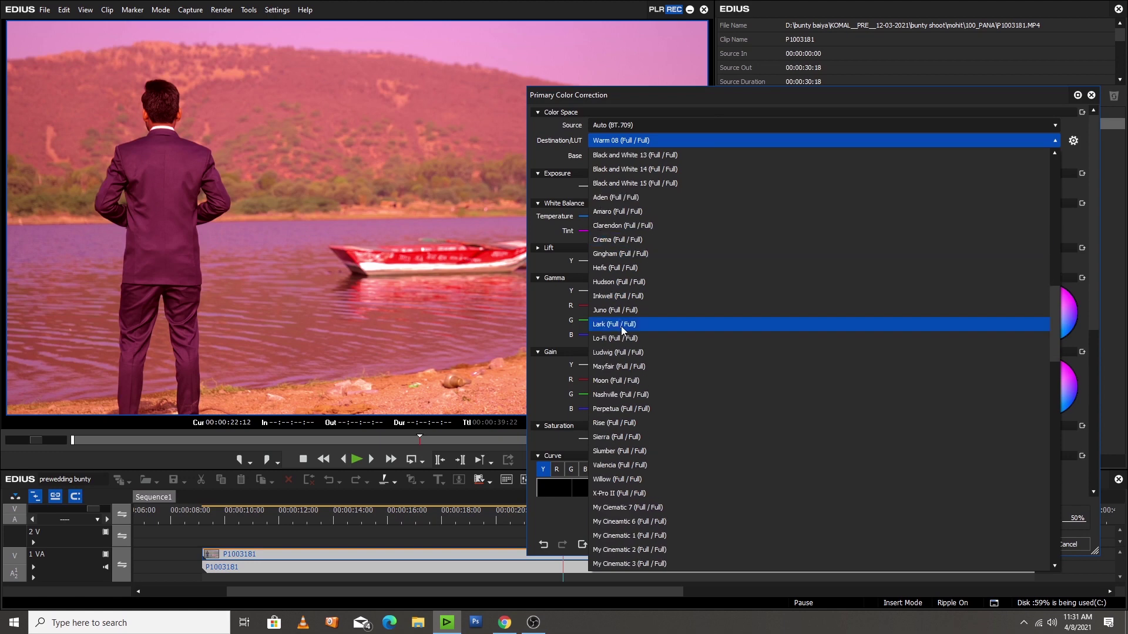
scroll(626, 329, down, 2)
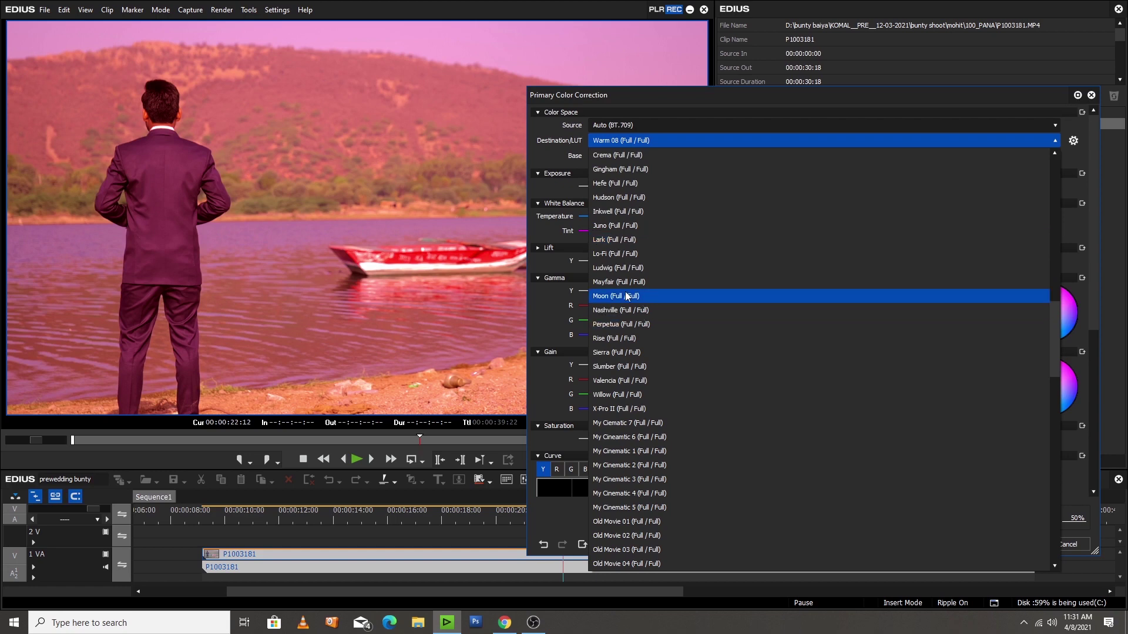
- Try the Moon LUT, then switch the destination to Cold 05 for a cyan-blue grade
click(639, 299)
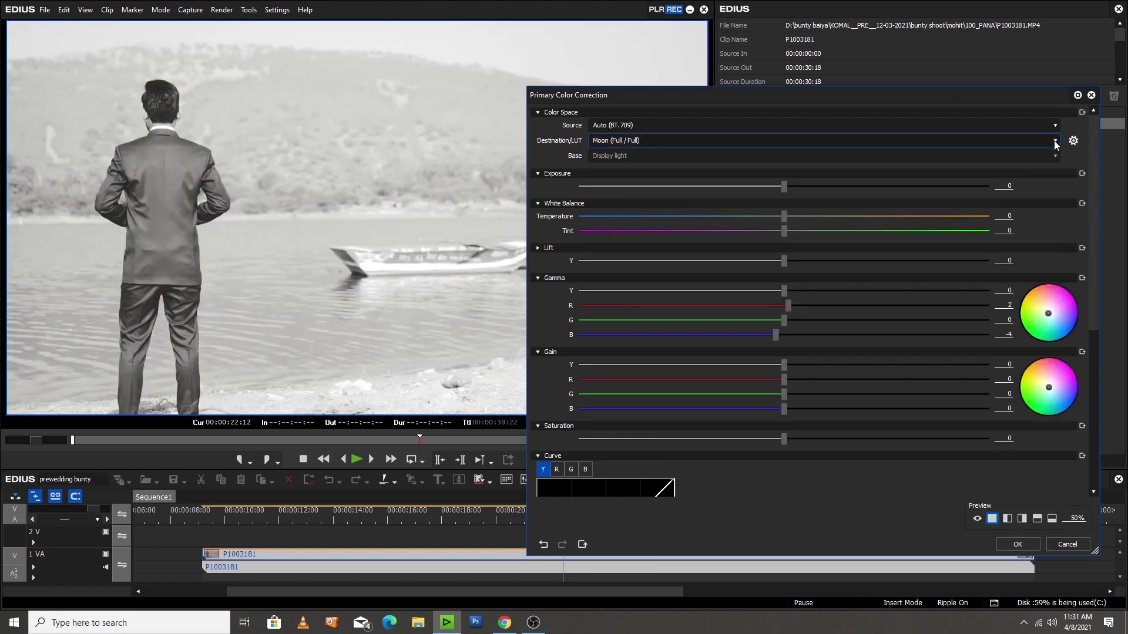
click(1056, 142)
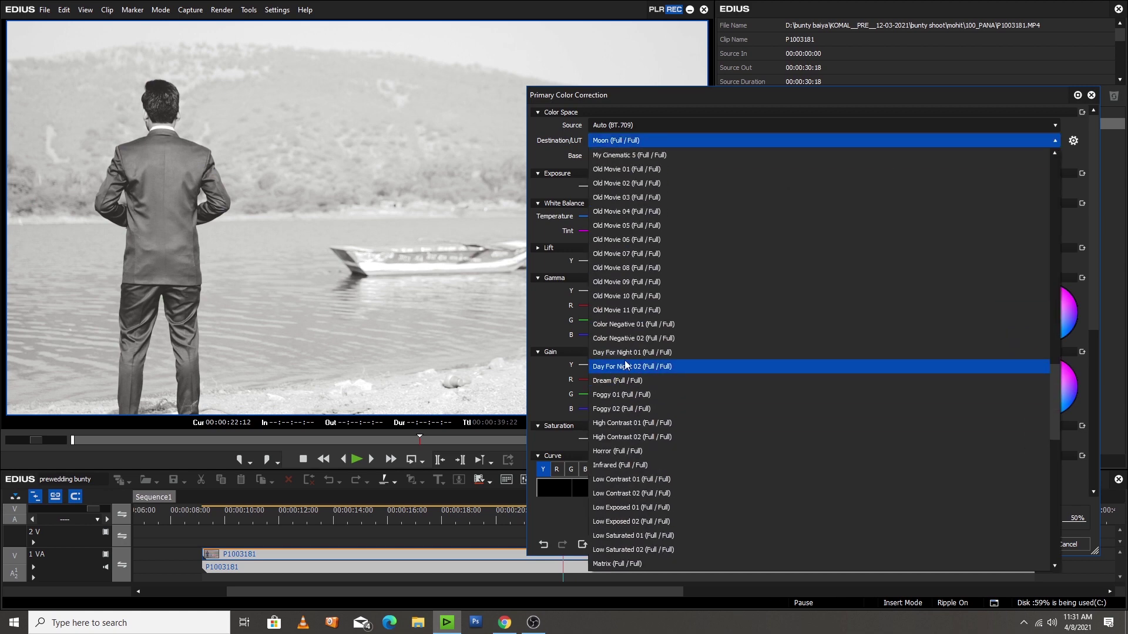
scroll(634, 313, down, 2)
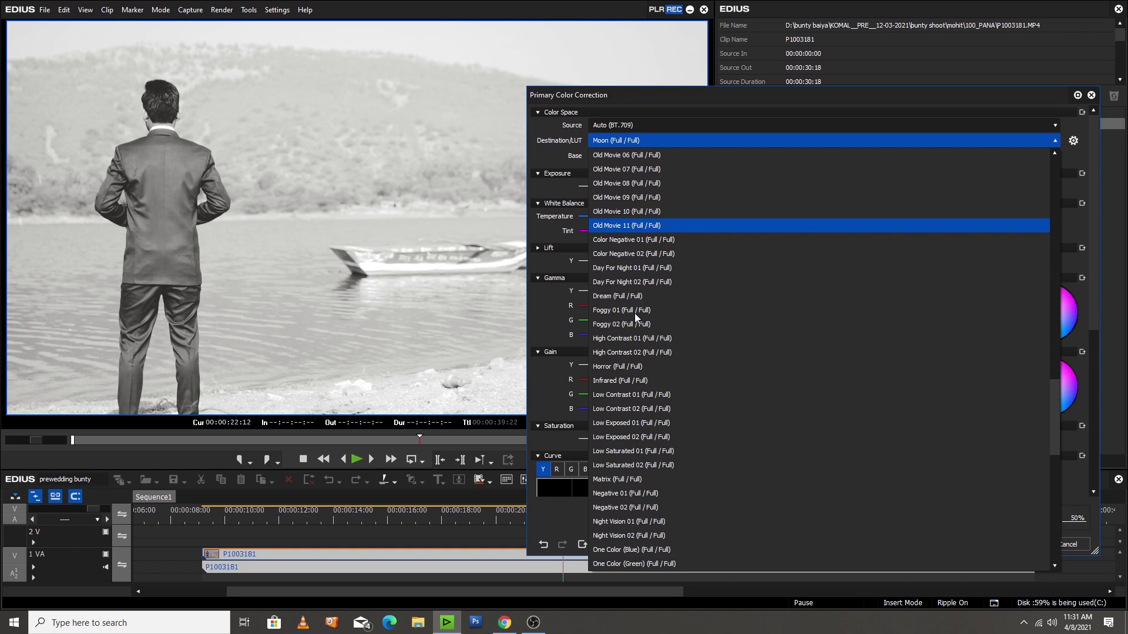
scroll(615, 459, down, 2)
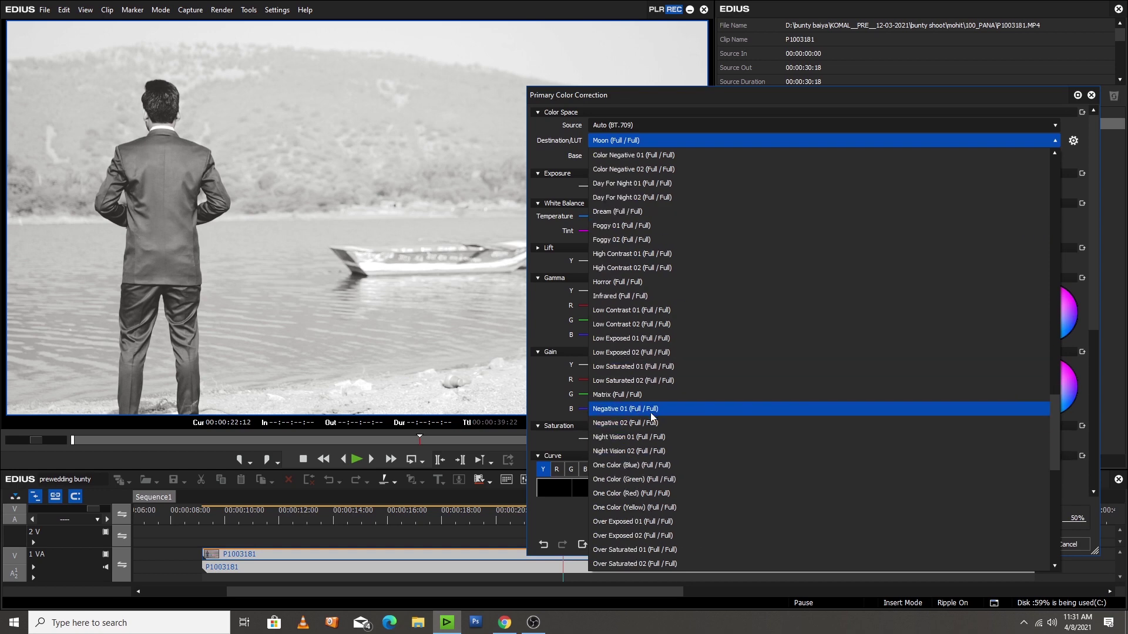
scroll(644, 468, down, 2)
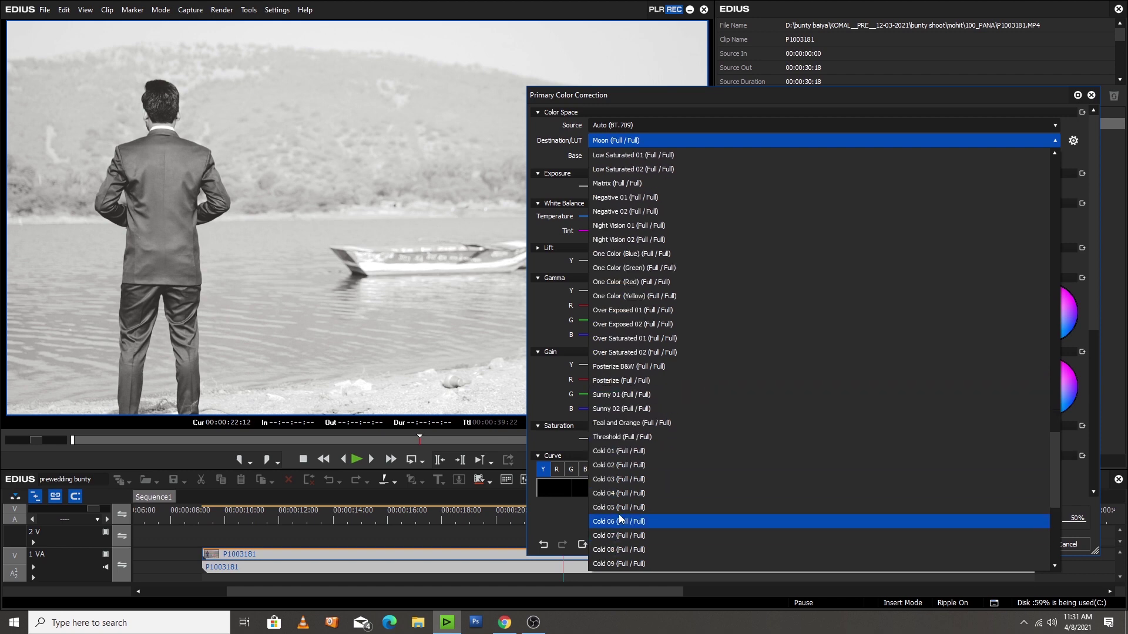
click(619, 512)
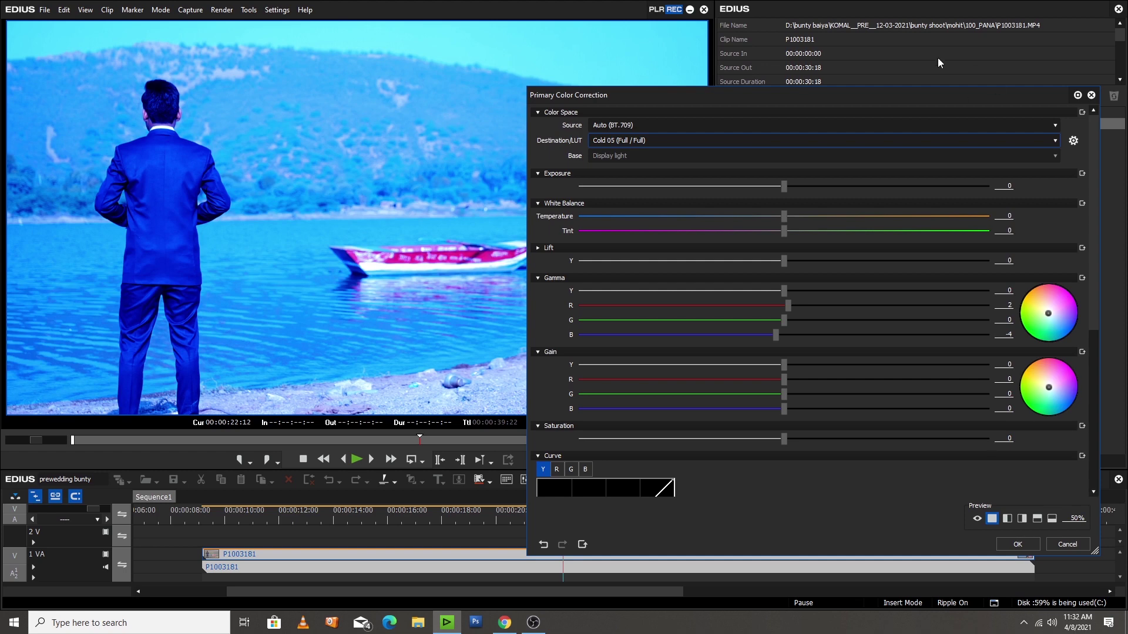
- Try Warm 01, then apply One Color (Red) and confirm the correction with OK
click(1054, 141)
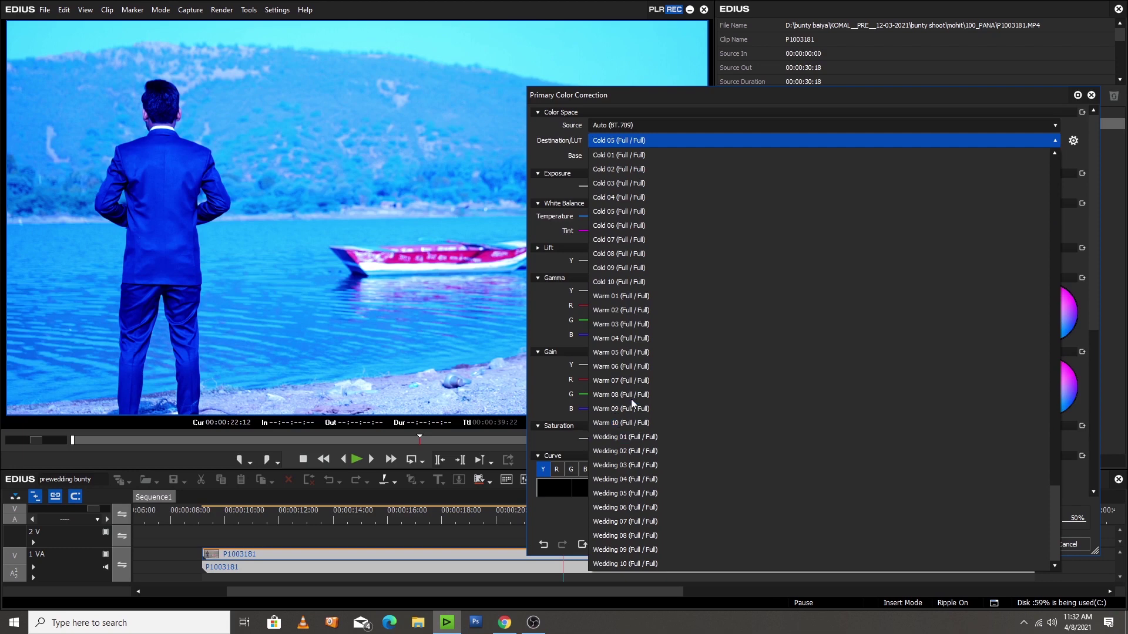
click(647, 300)
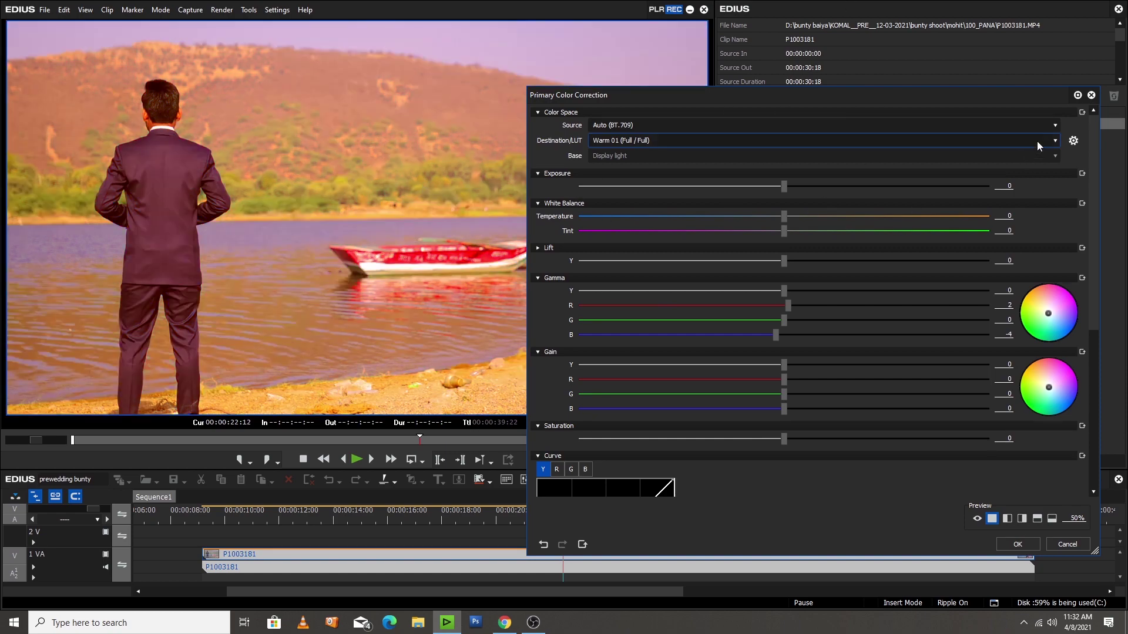
click(1056, 141)
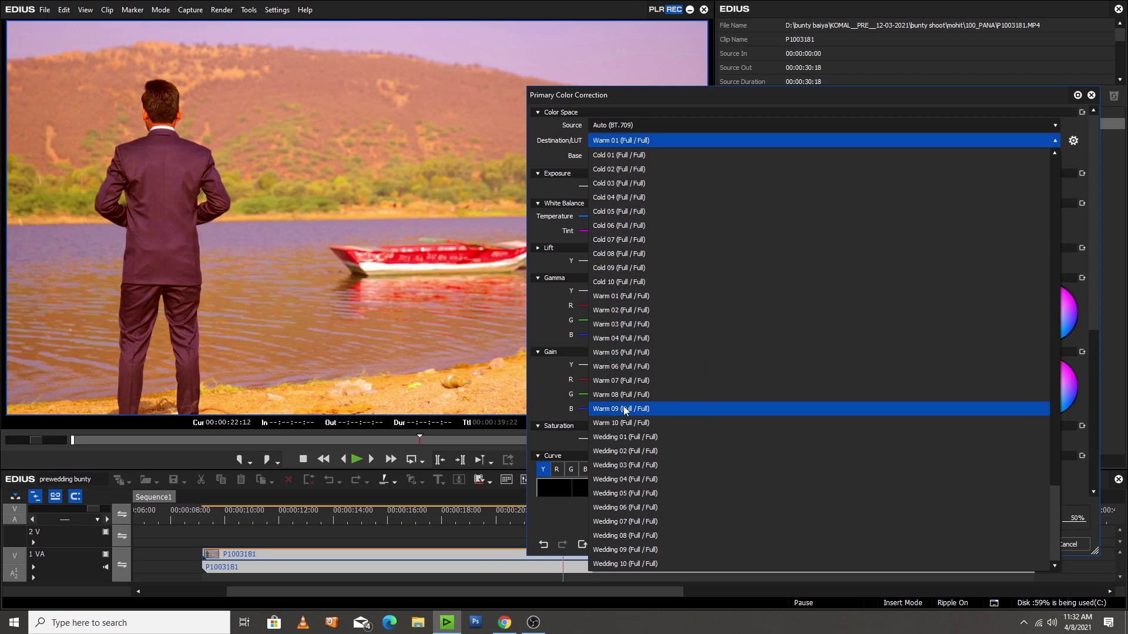
scroll(629, 270, up, 2)
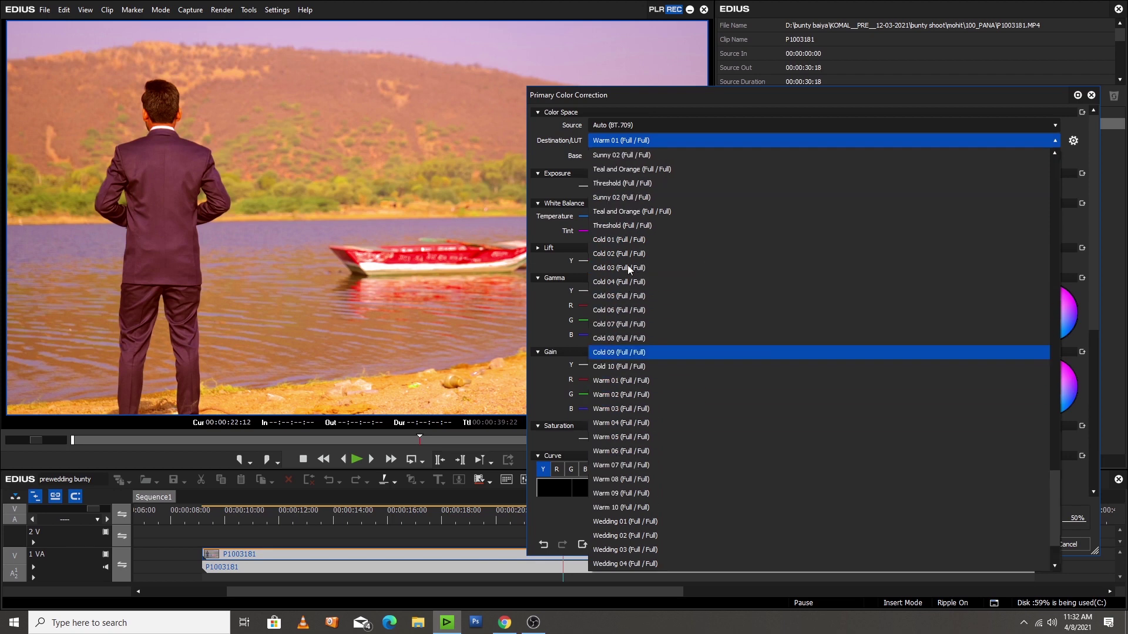
scroll(629, 271, up, 4)
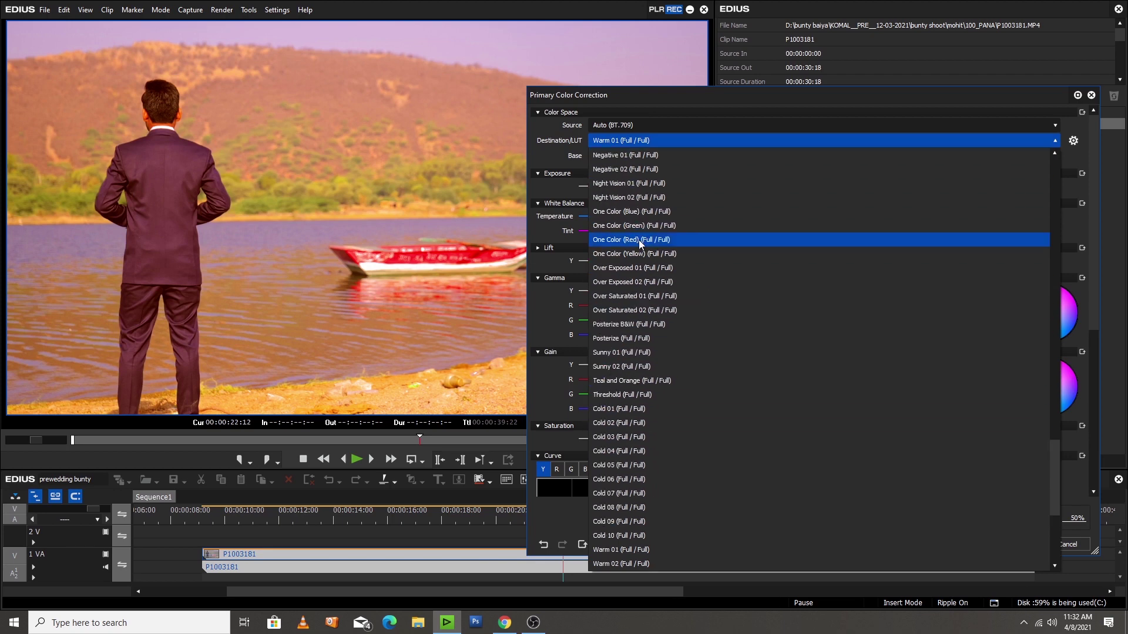
click(639, 240)
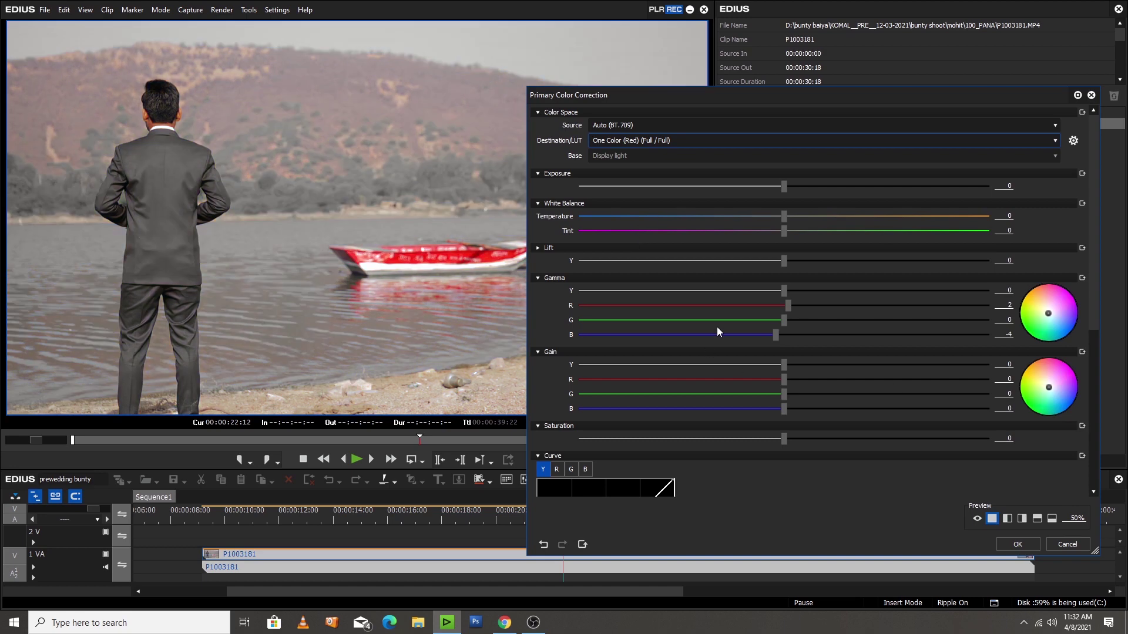
click(1017, 544)
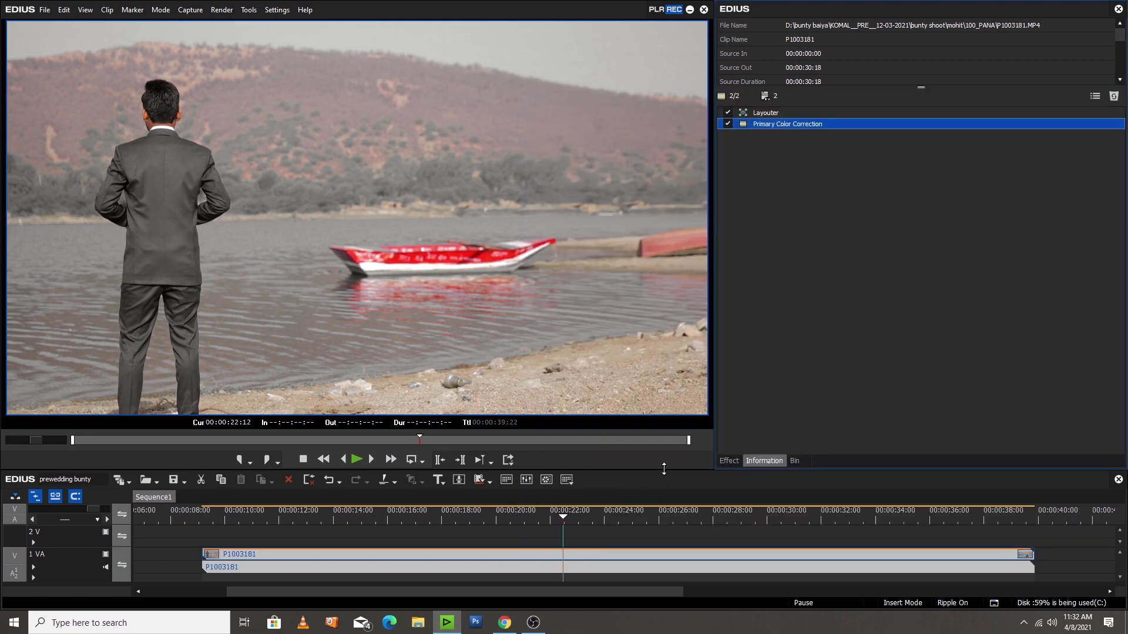
- Enlarge the timeline and scrub the red-graded clip to 00:00:36:01, then back to 00:00:18:01
drag(662, 470, 663, 314)
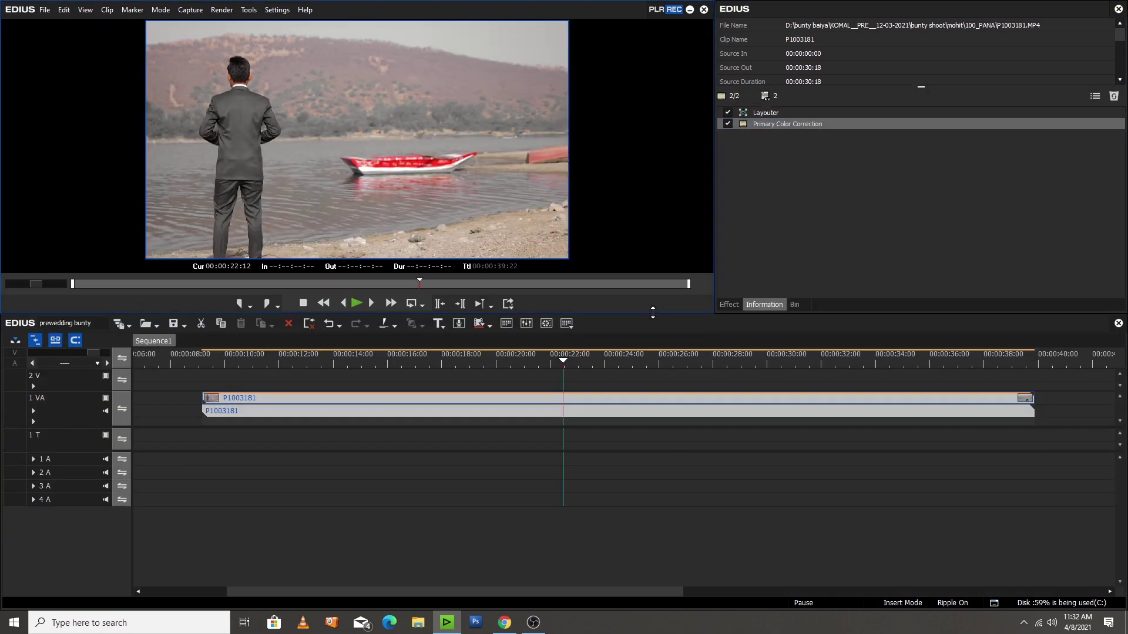
drag(559, 368, 427, 365)
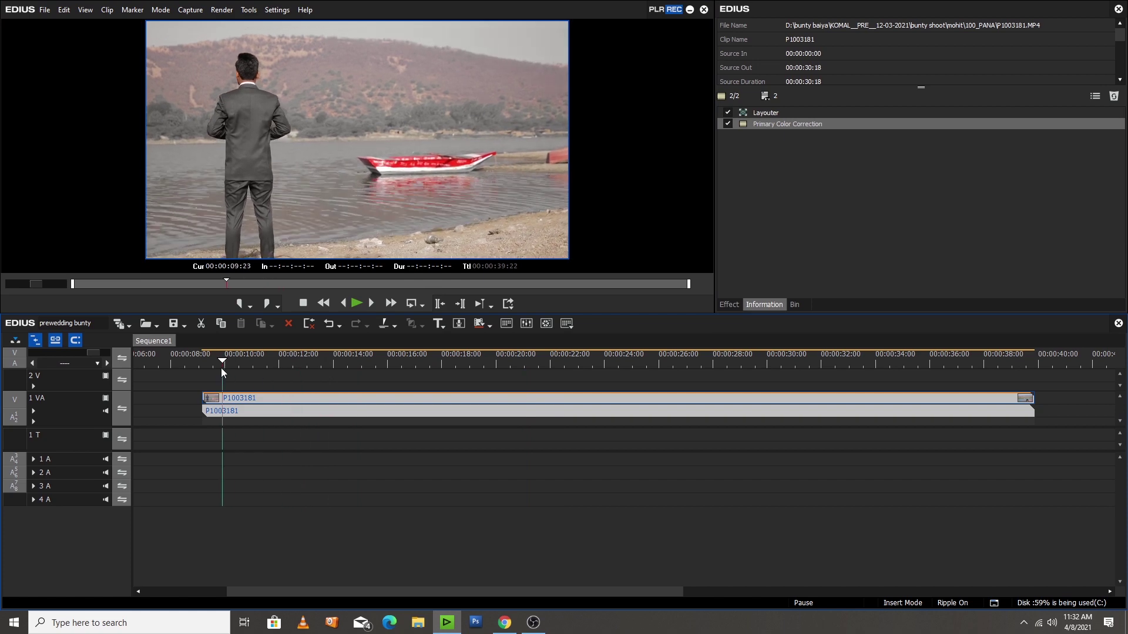
drag(442, 450, 929, 499)
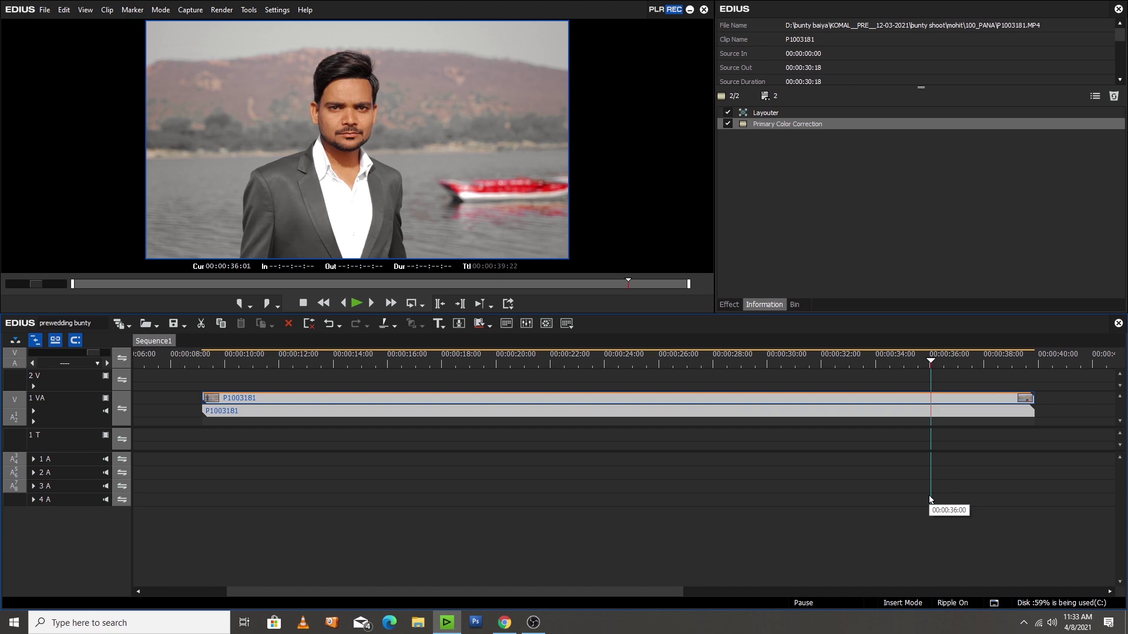
click(438, 362)
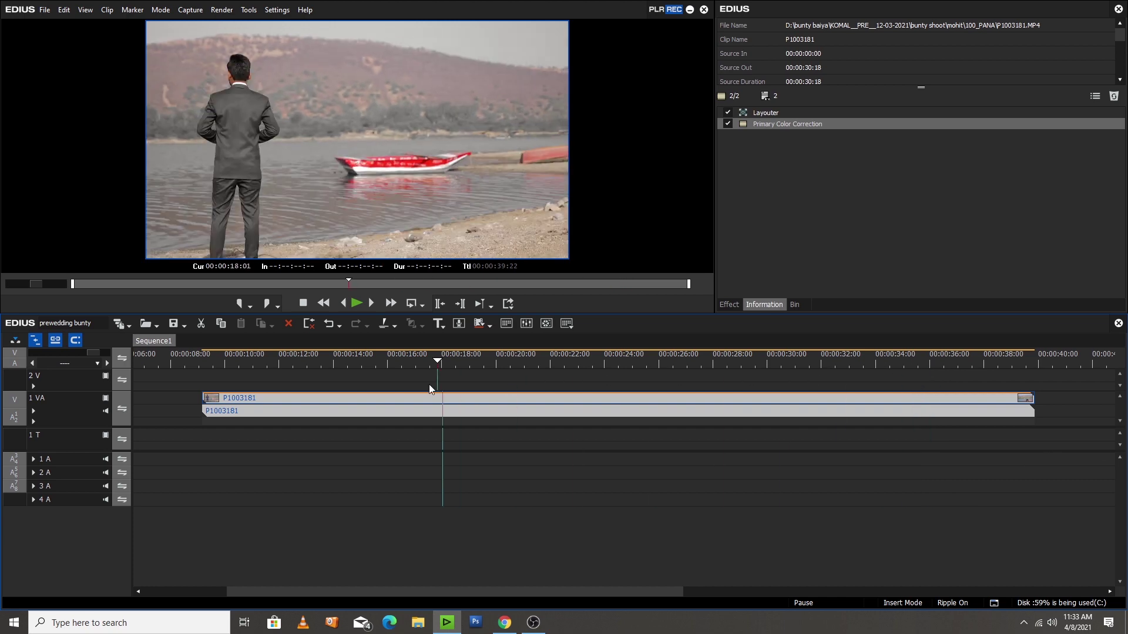